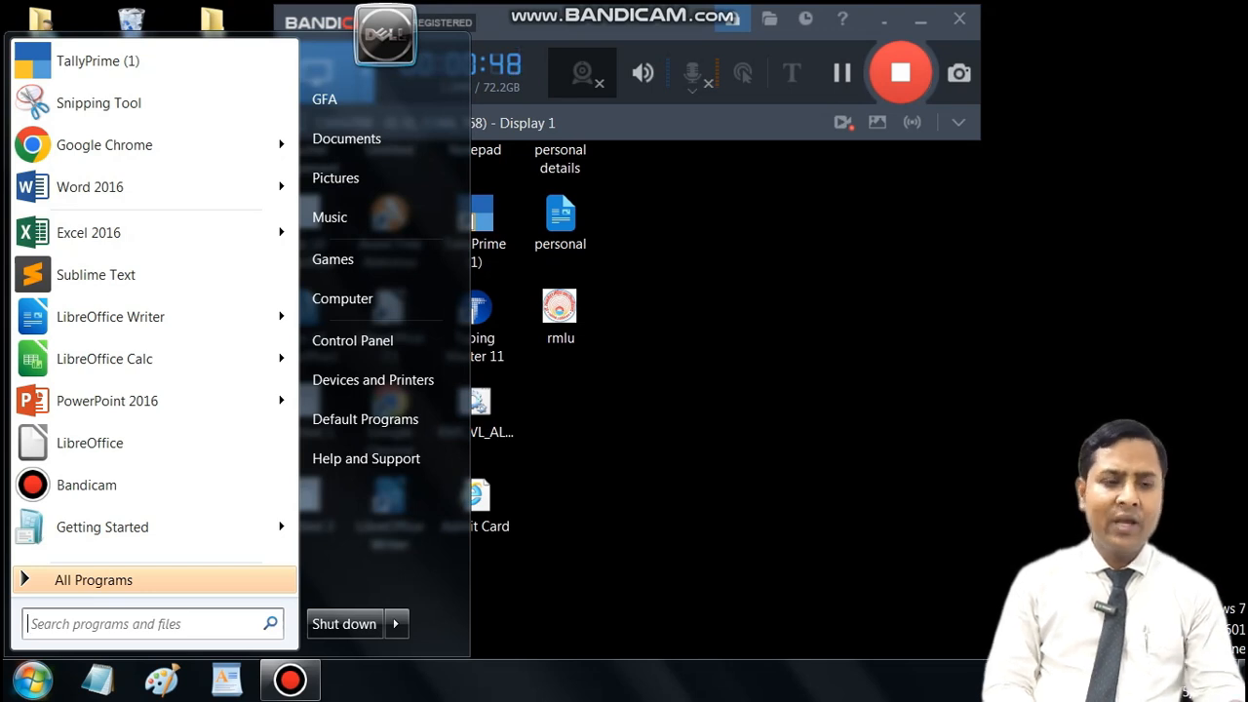
Step: Launch TallyPrime in Educational Mode and leave the TallyVault password blank to reach the company list
type("t")
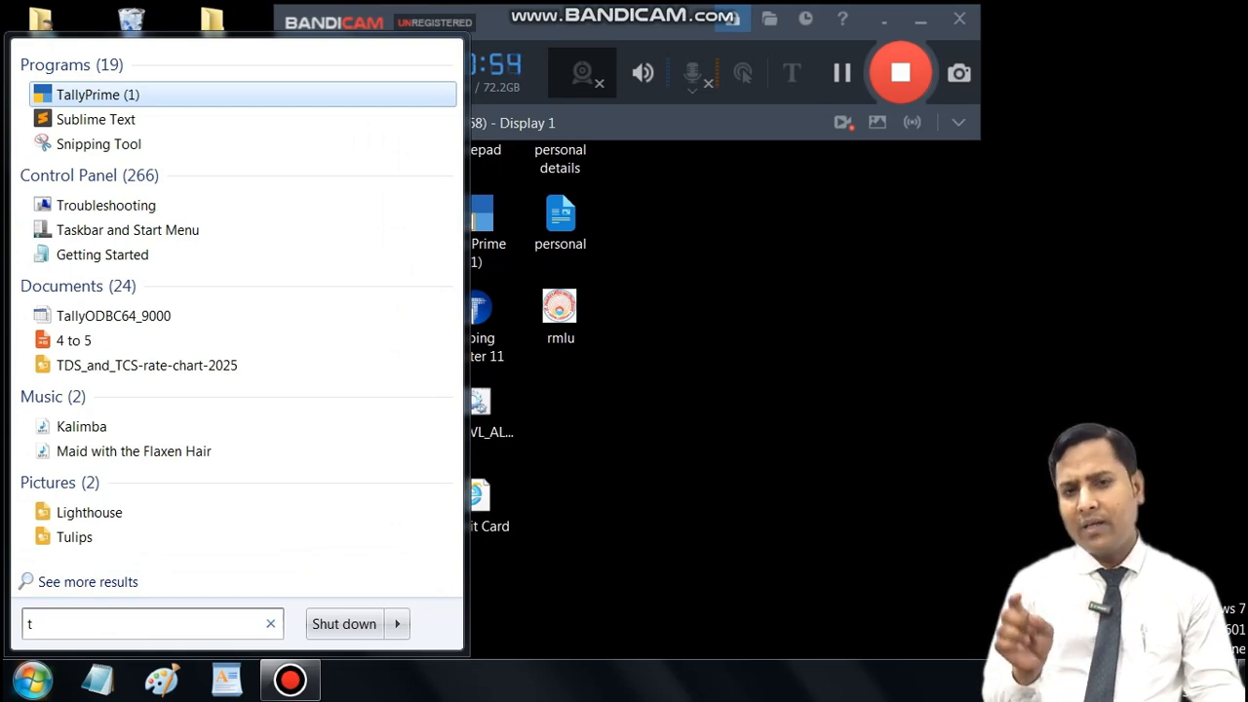
key("Escape")
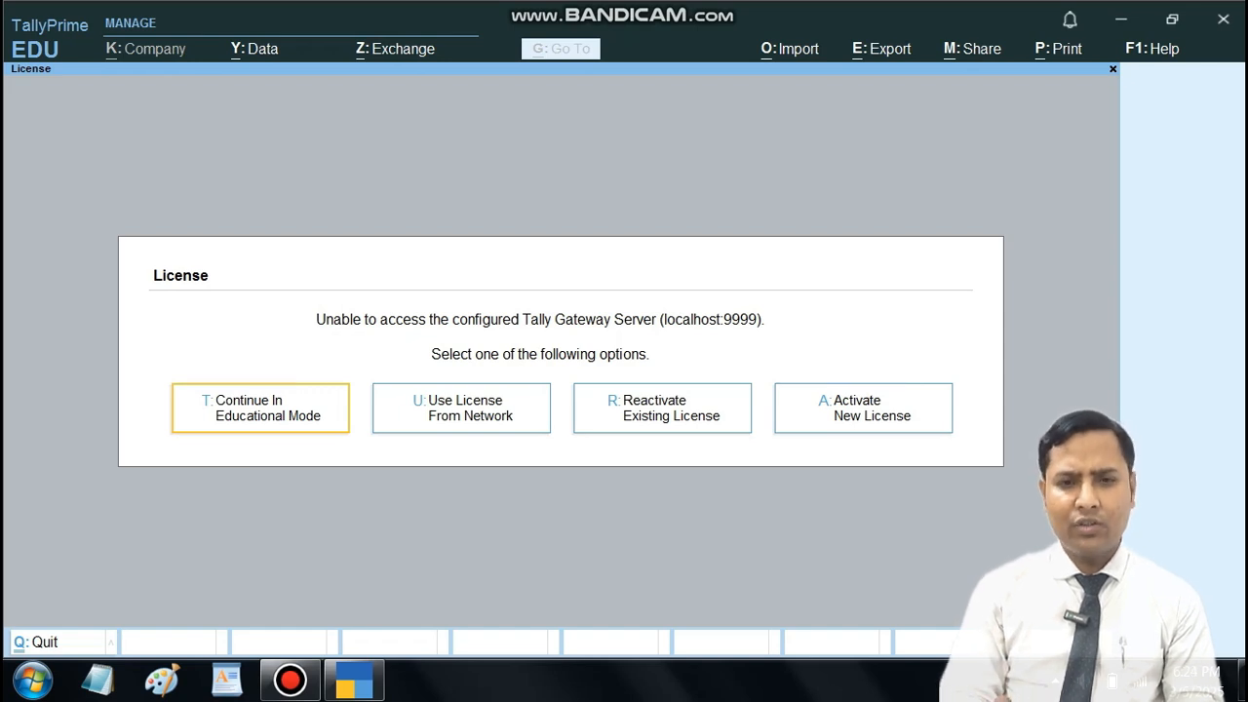
key("Return")
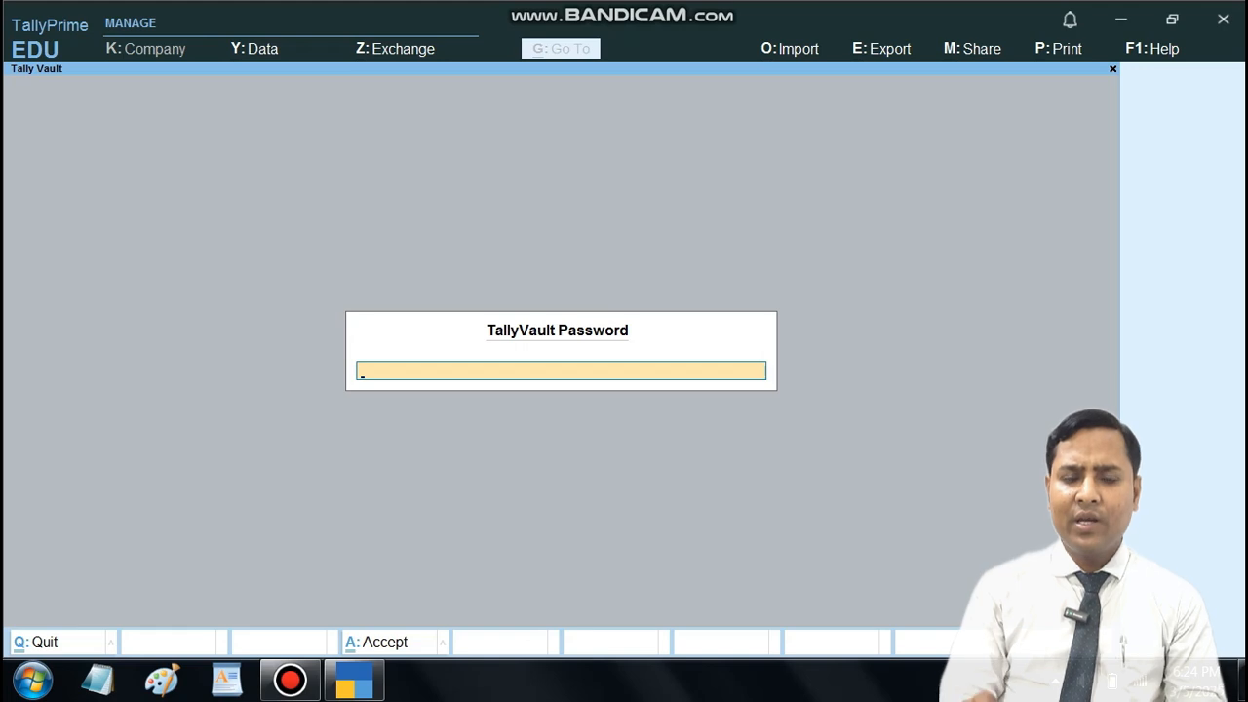
key("Return")
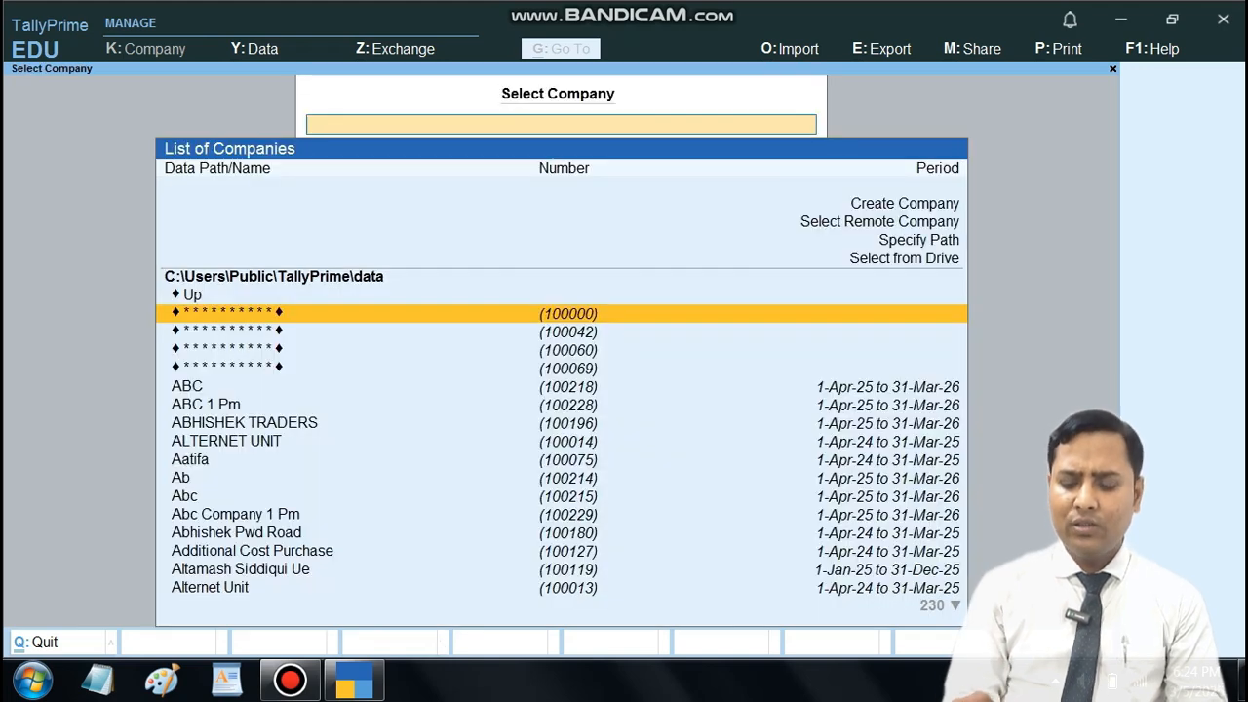
Step: Start creating a new company from the list of companies
key("Down")
key("Down")
key("Down")
key("Down")
key("Down")
key("Down")
key("Down")
key("Down")
key("Down")
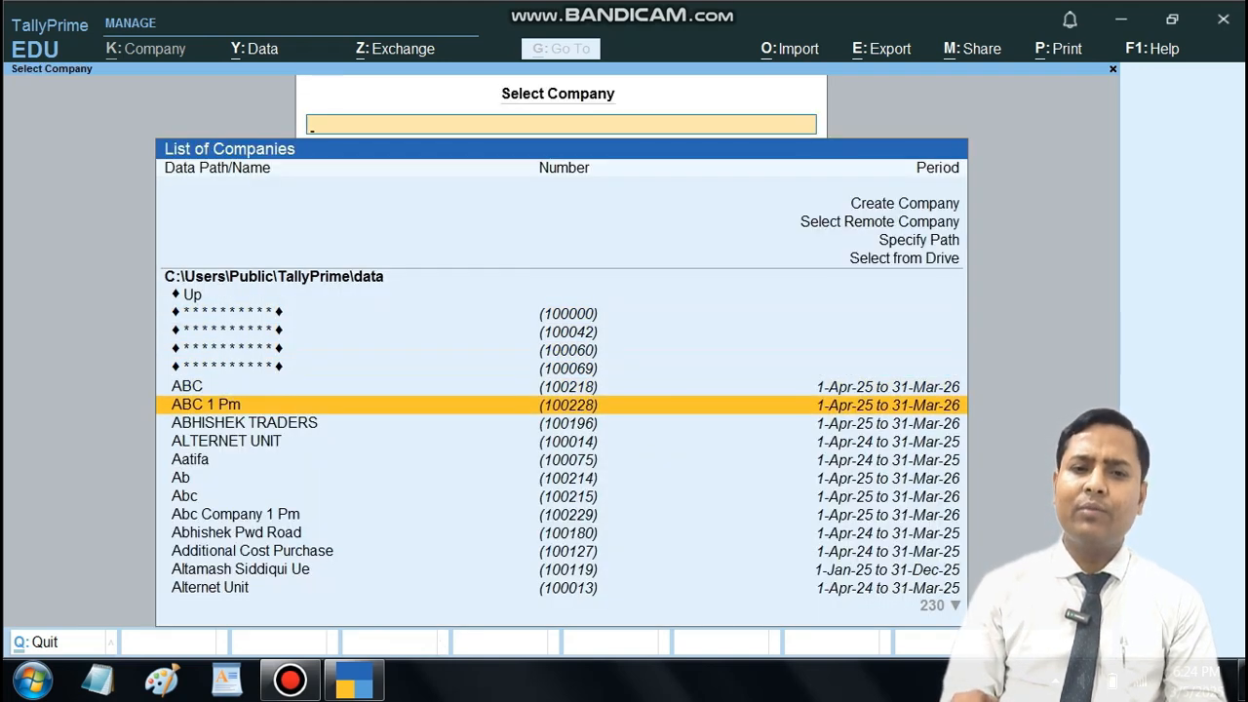
key("Up")
key("Up")
key("Up")
key("Up")
key("Up")
key("Up")
key("Up")
key("Up")
key("Up")
key("Up")
key("Up")
key("Up")
key("Up")
key("Up")
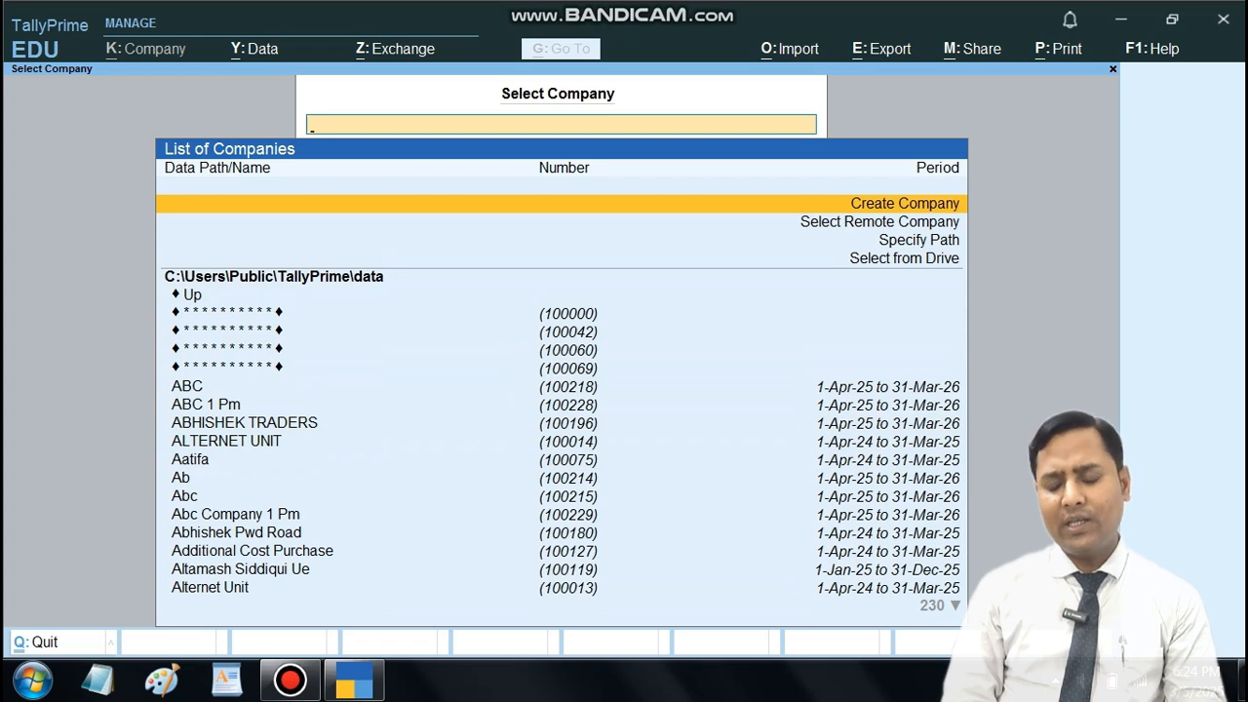
key("Down")
key("Up")
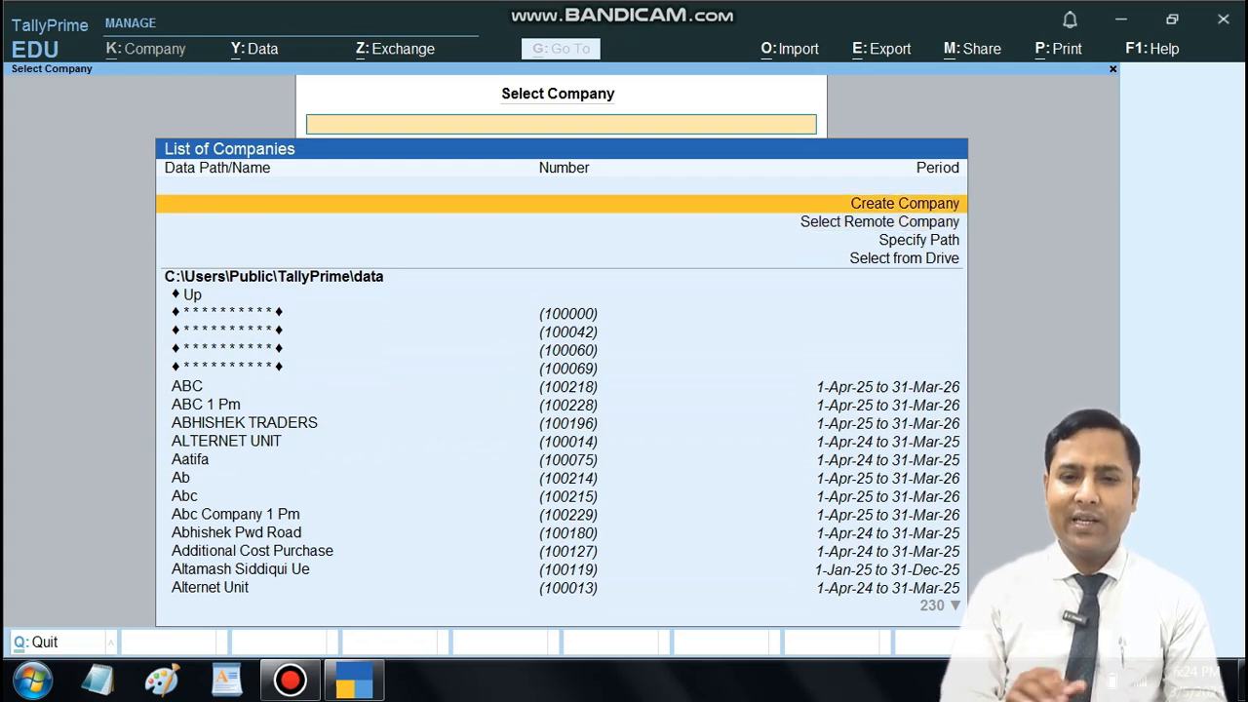
key("Return")
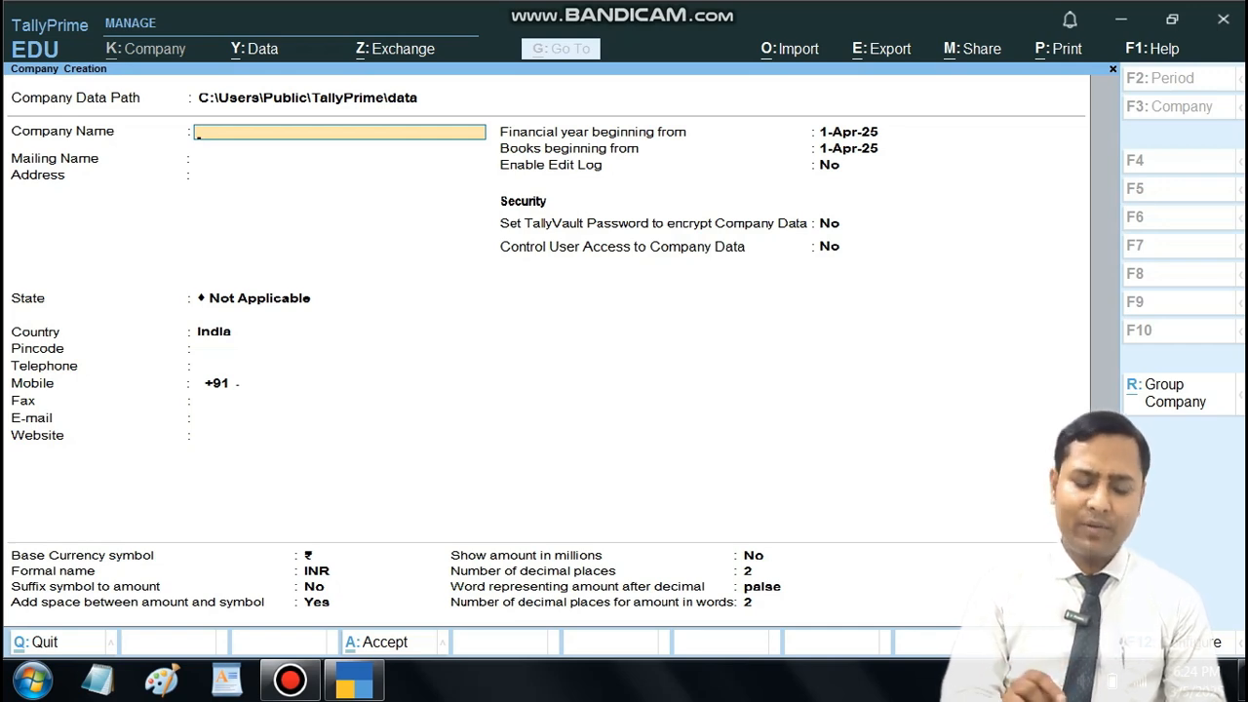
Step: Name the company GFA Digital Pvt. Ltd. and accept the same text as its mailing name
type("GFA")
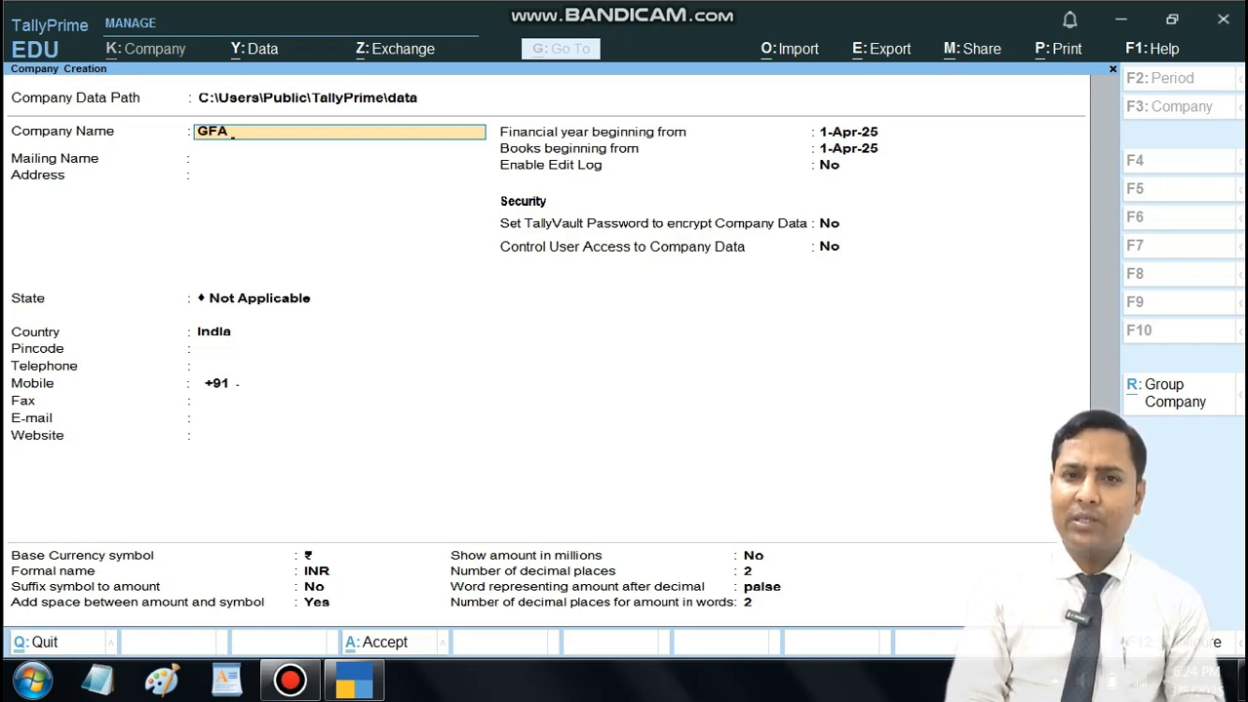
type(" Digital")
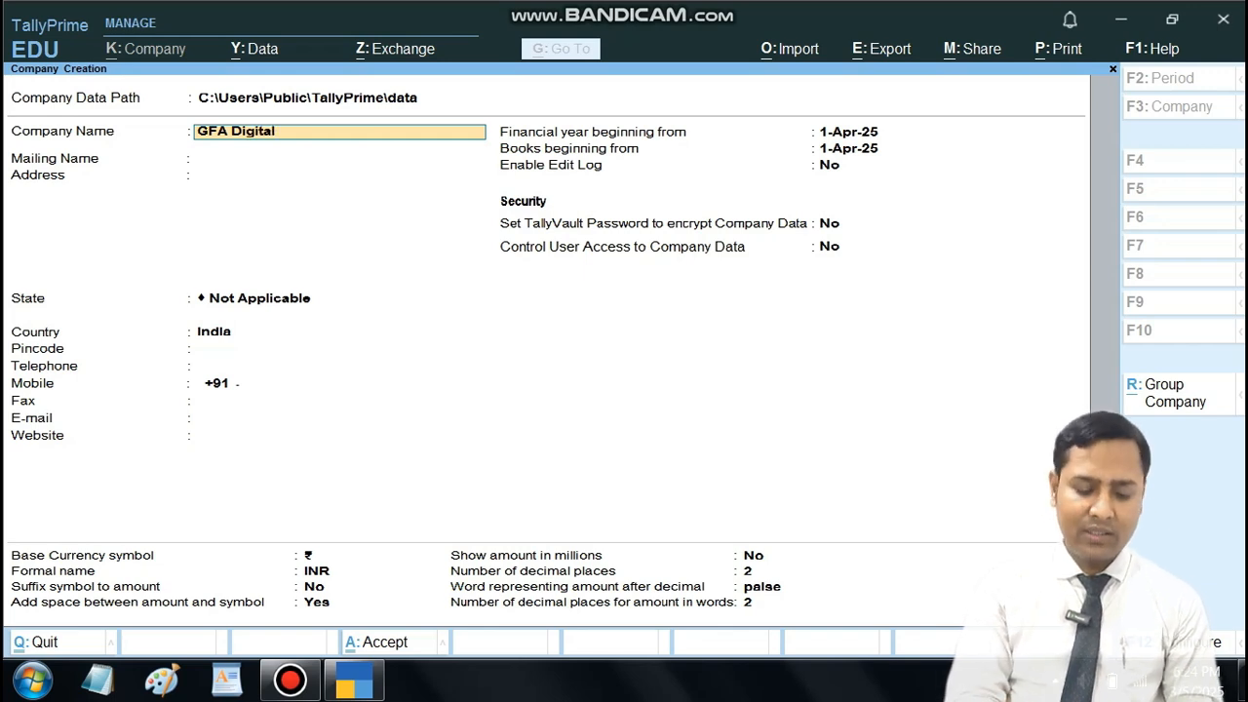
type(" Pvt. Ltd.")
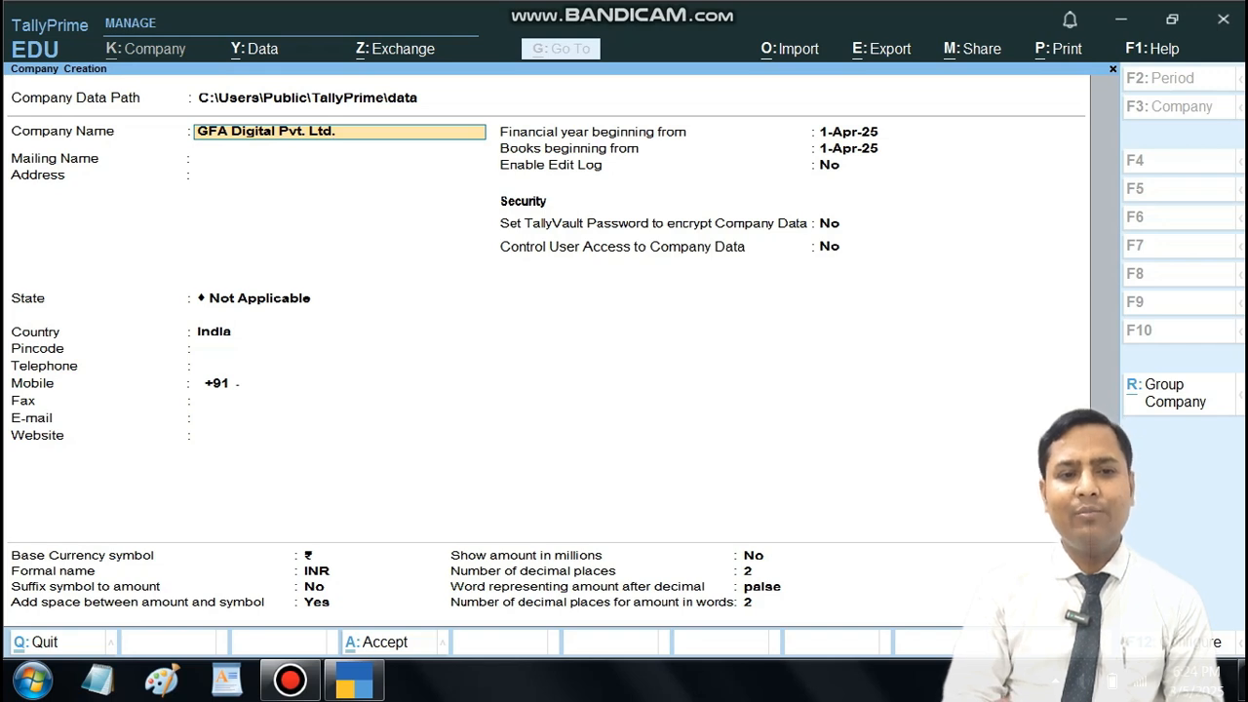
key("Return")
key("Return")
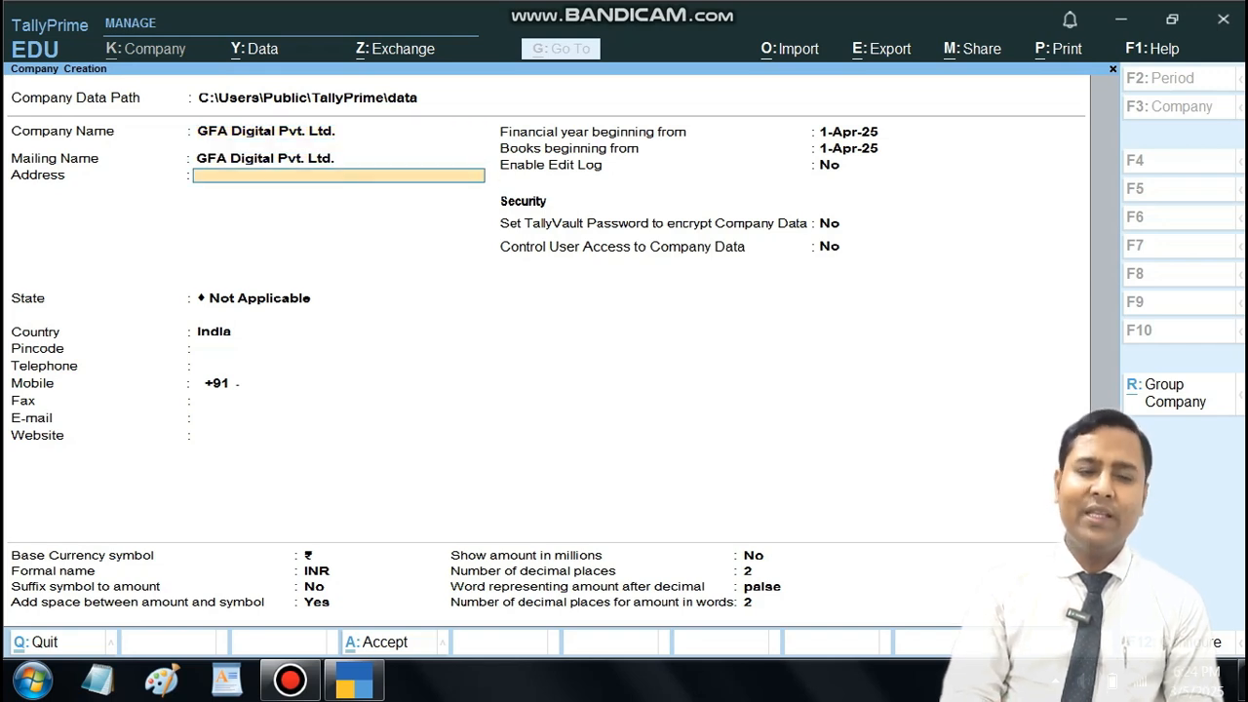
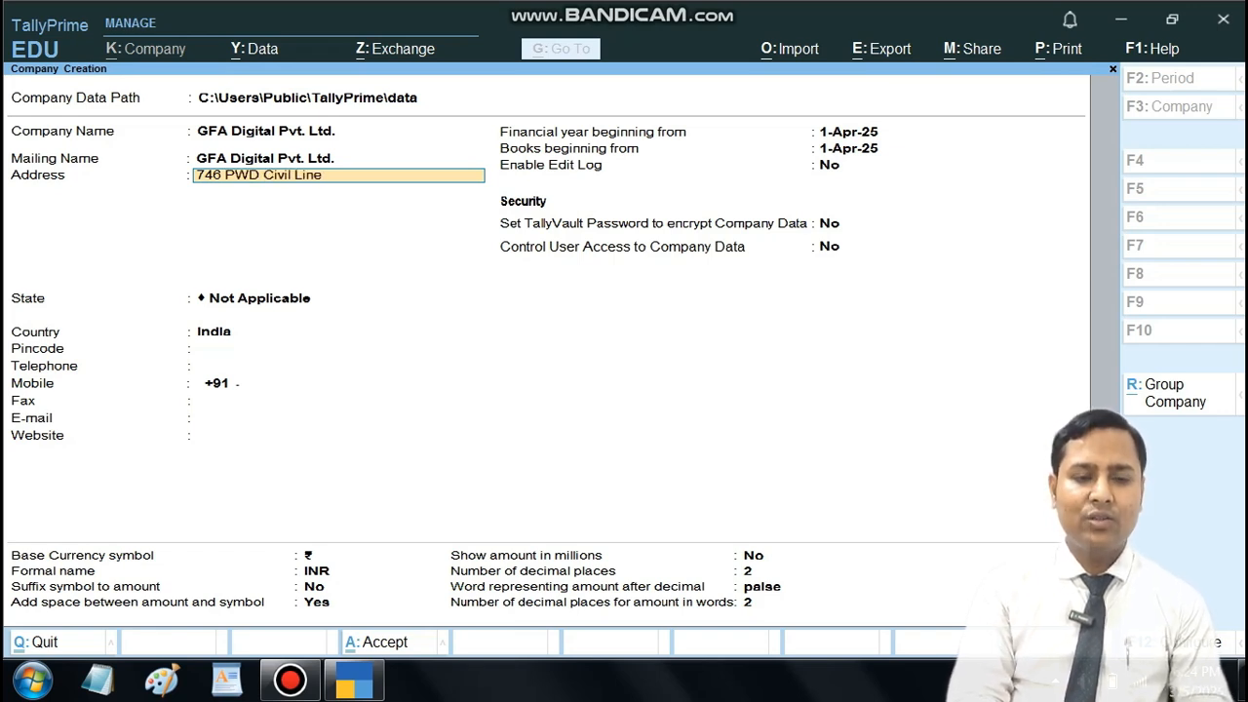
Step: Enter the first line of the company's street address
key("Return")
Step: Enter only the state abbreviation as the second address line and finish the address
type("Subjan")
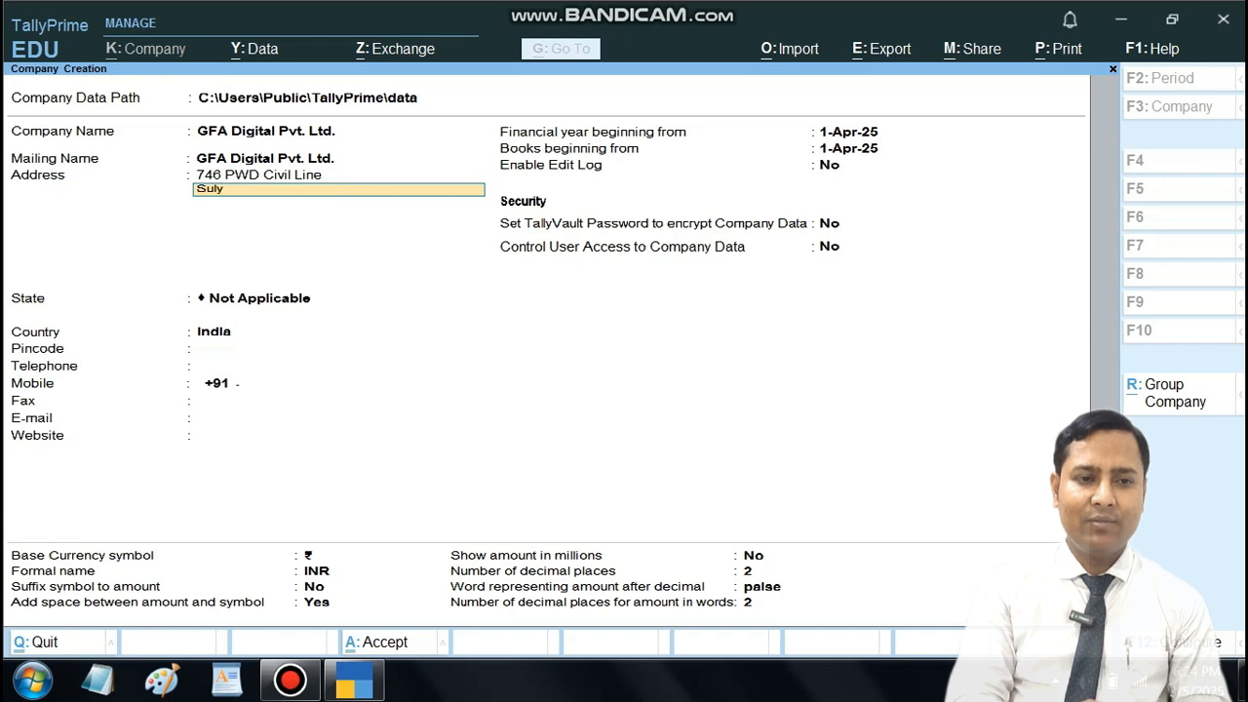
key("BackSpace")
key("BackSpace")
key("BackSpace")
key("BackSpace")
key("BackSpace")
key("BackSpace")
type("U.P.")
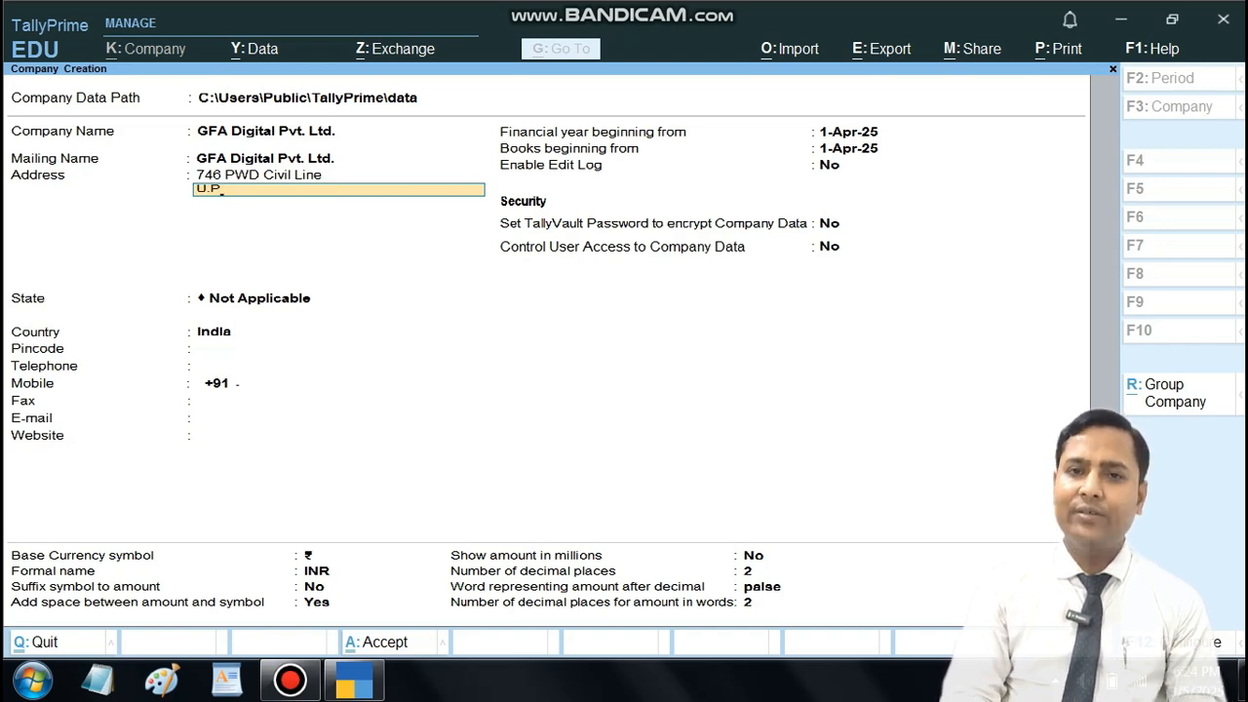
key("Return")
key("Return")
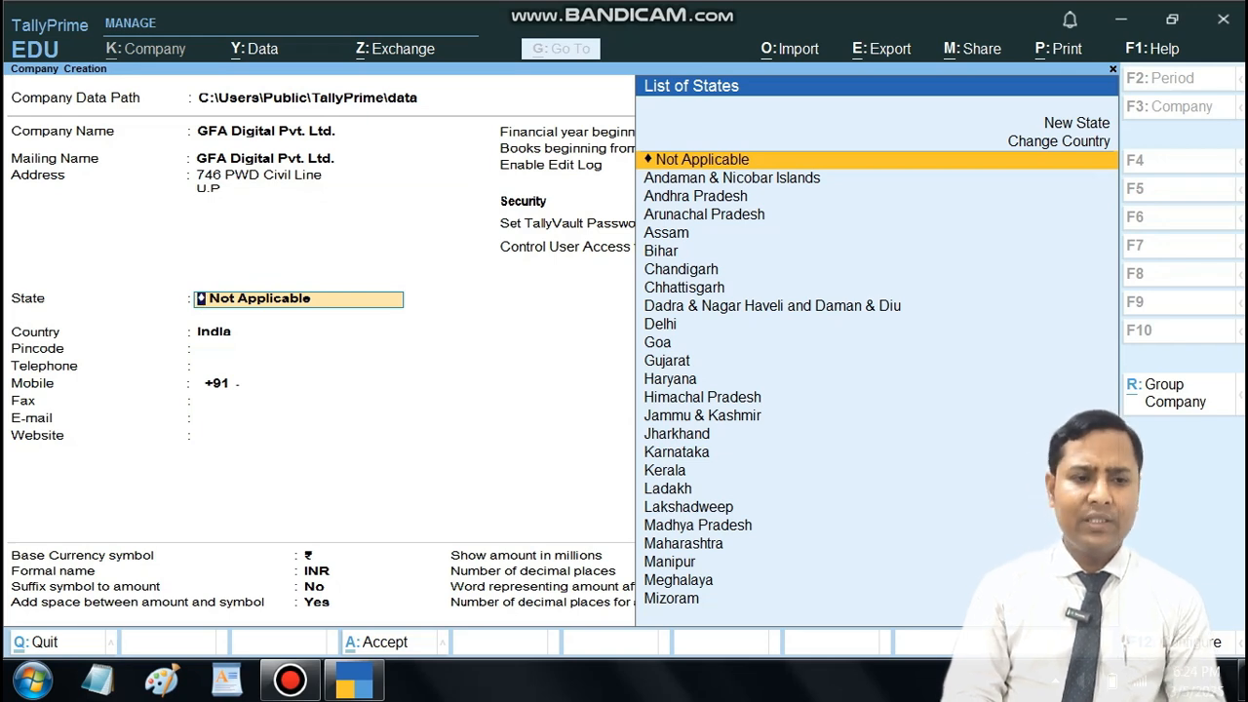
Step: Set the company's state to Uttar Pradesh and fill in its postal pincode
type("U")
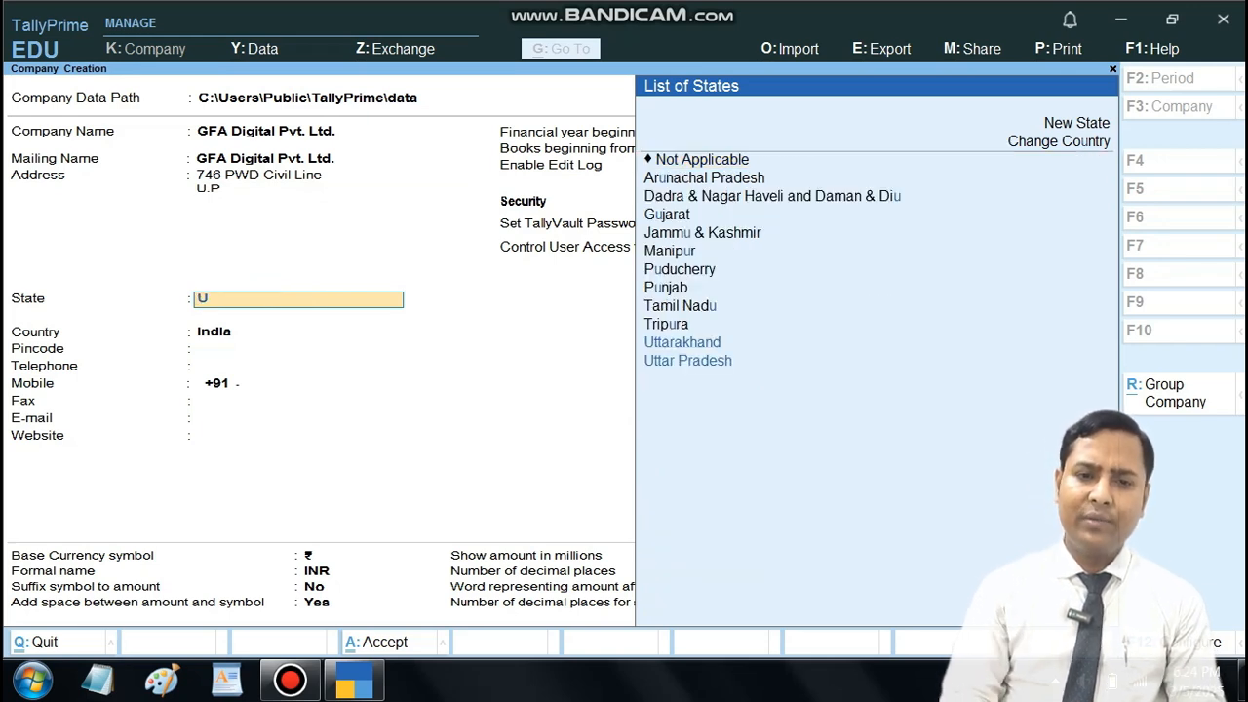
key("Down")
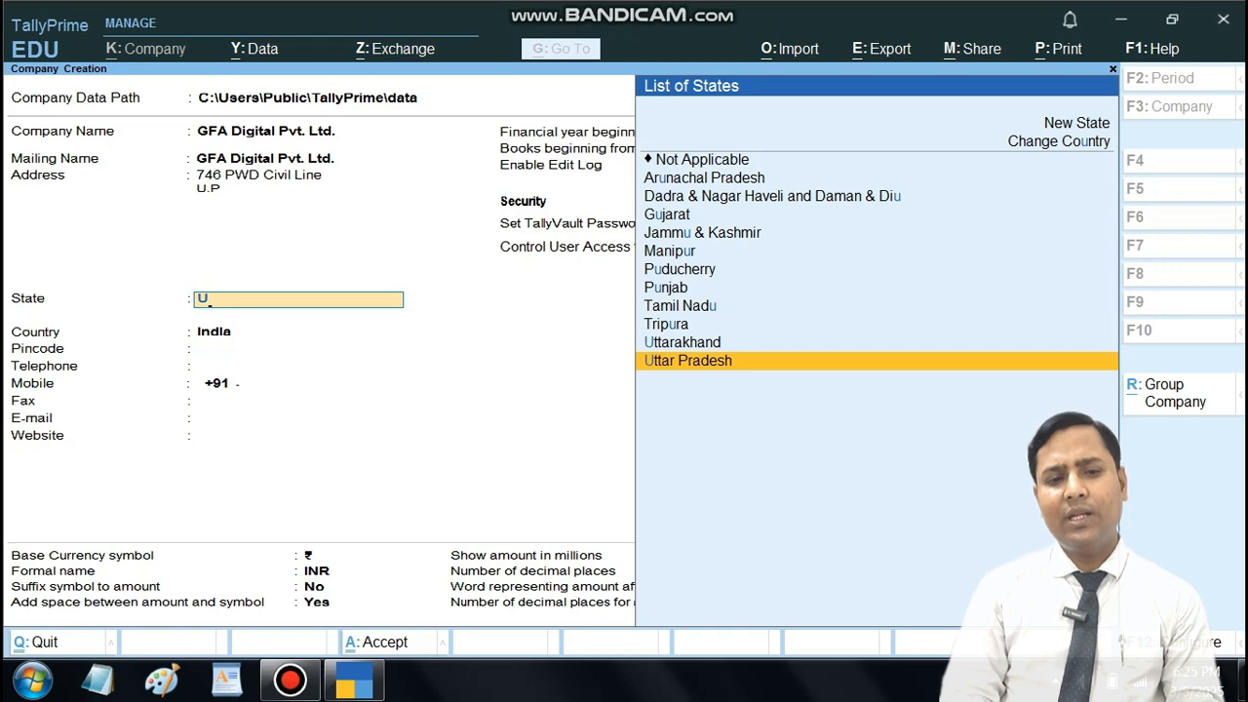
key("Return")
type("228001")
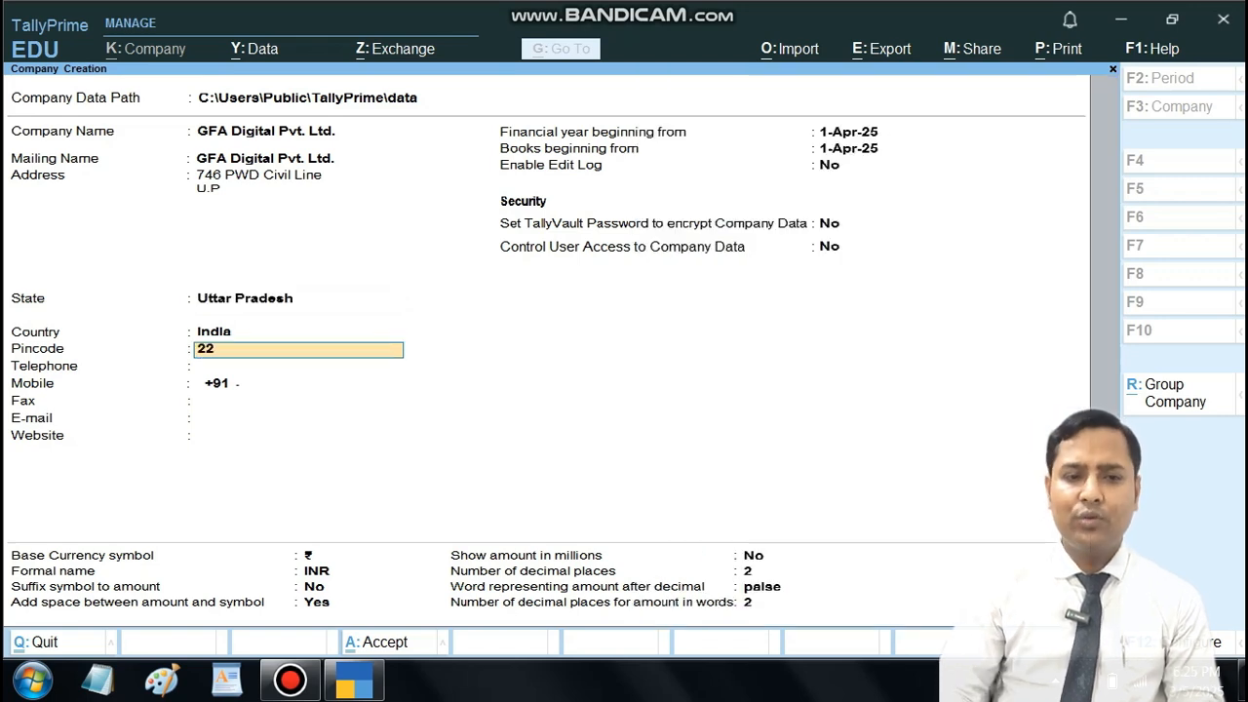
key("Return")
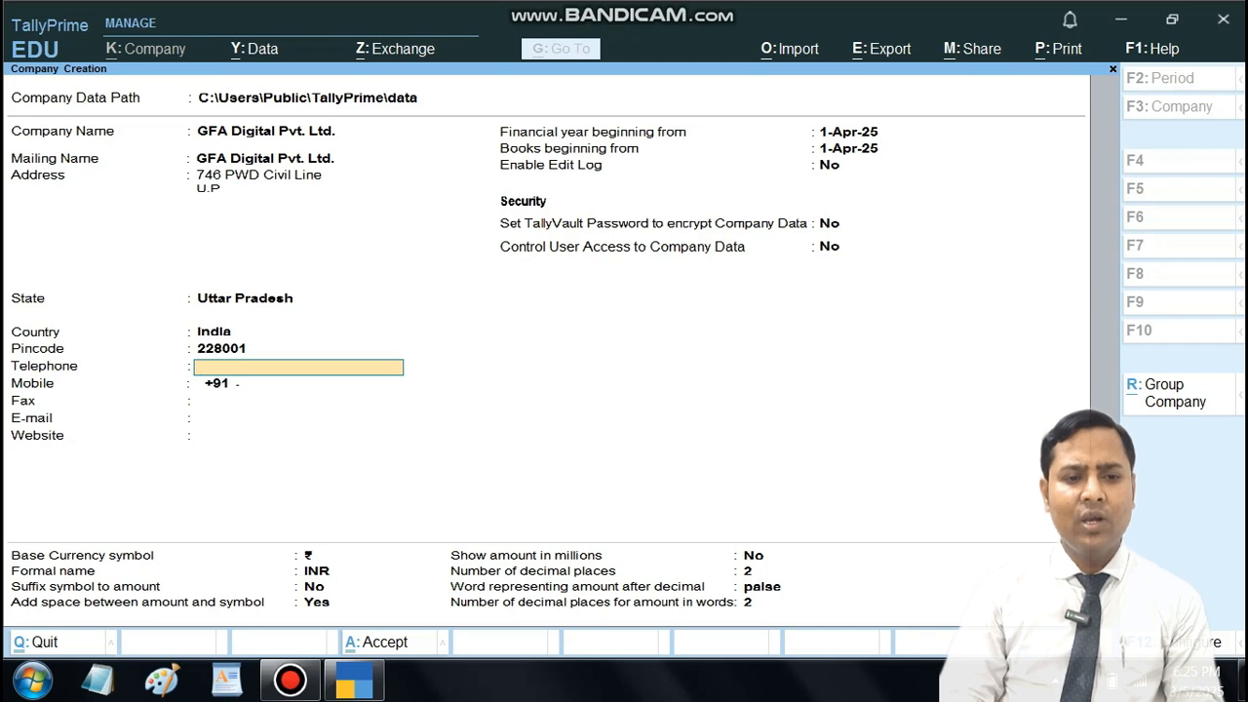
Step: Fill in the company's telephone number with its area code, removing the stray character
type("\\")
key("Return")
key("BackSpace")
key("BackSpace")
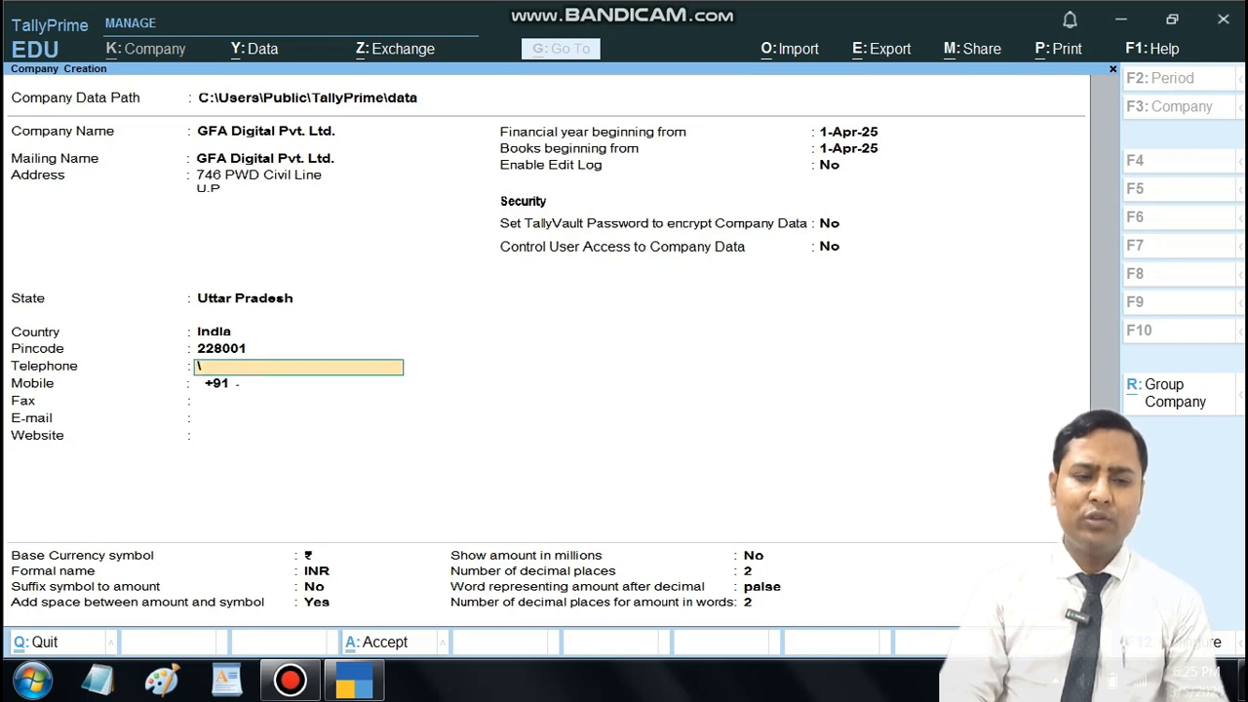
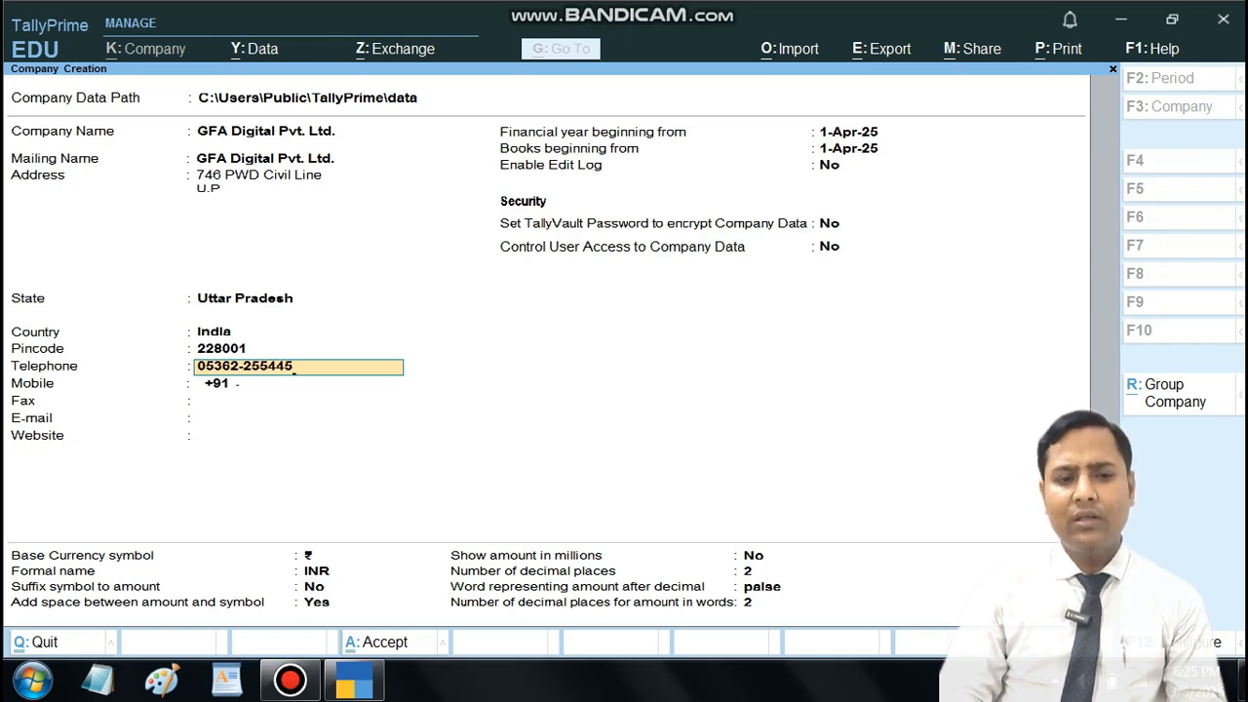
key("Return")
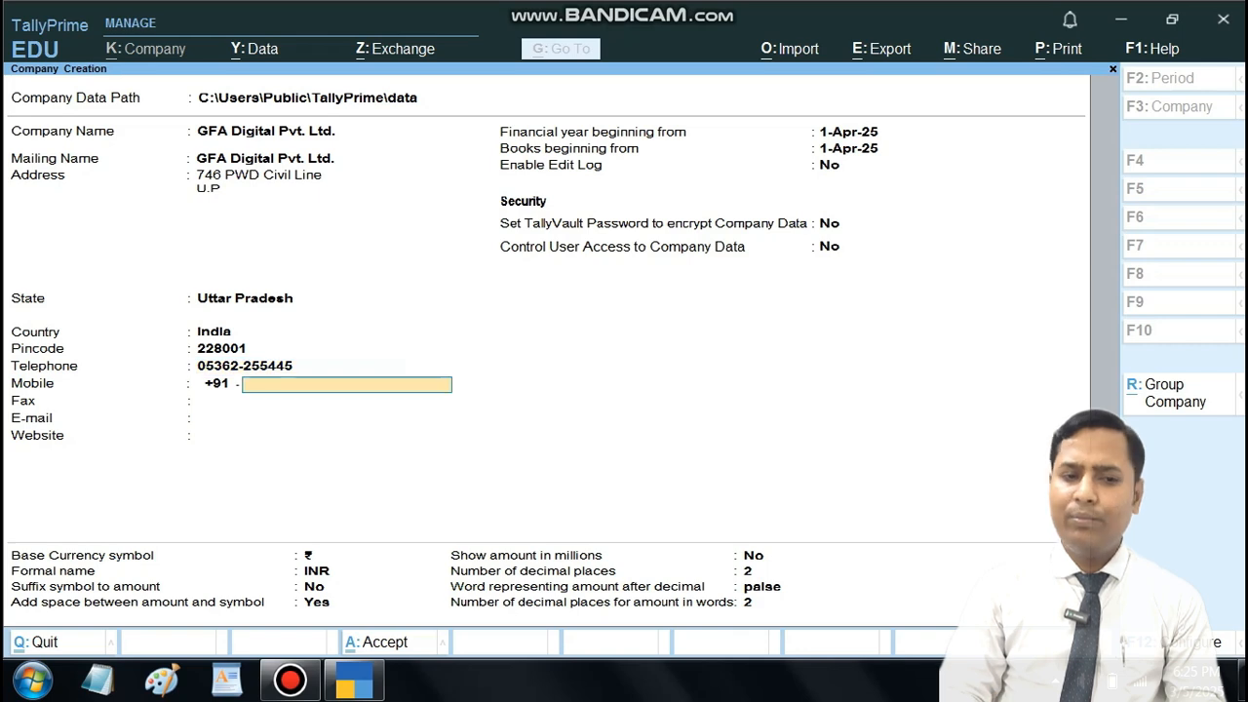
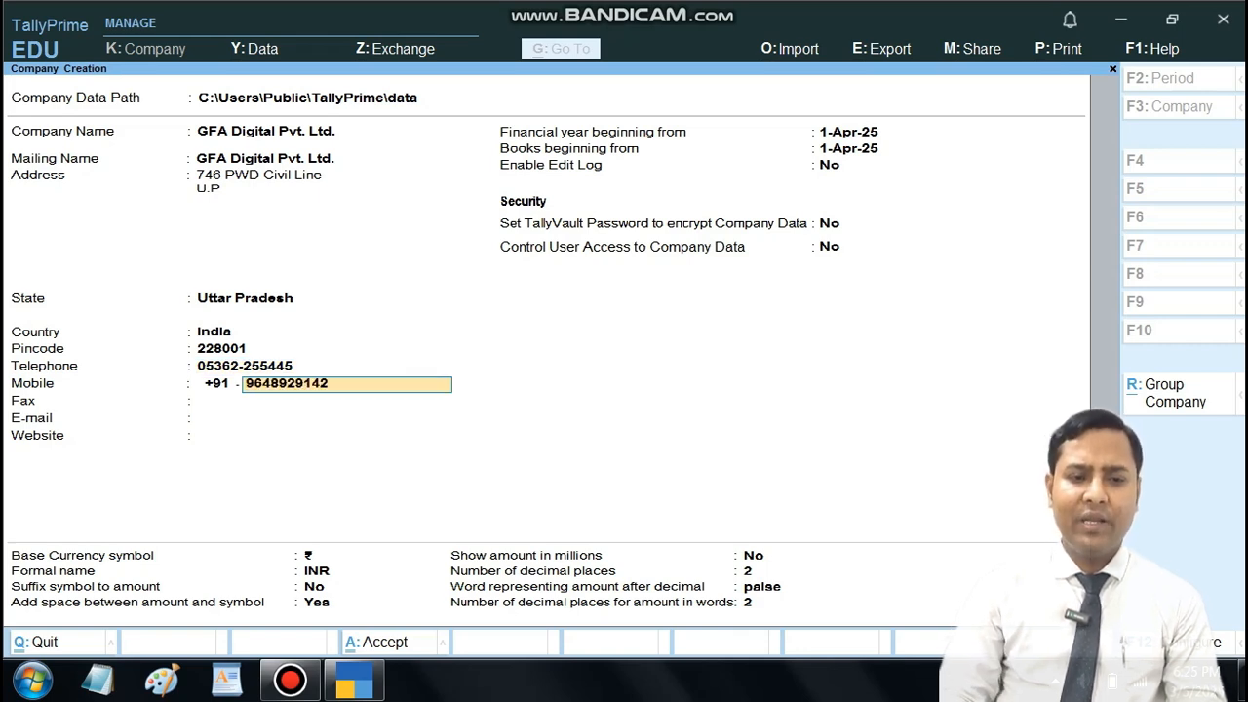
Step: Fill in the company's mobile number and leave the fax number blank
key("Return")
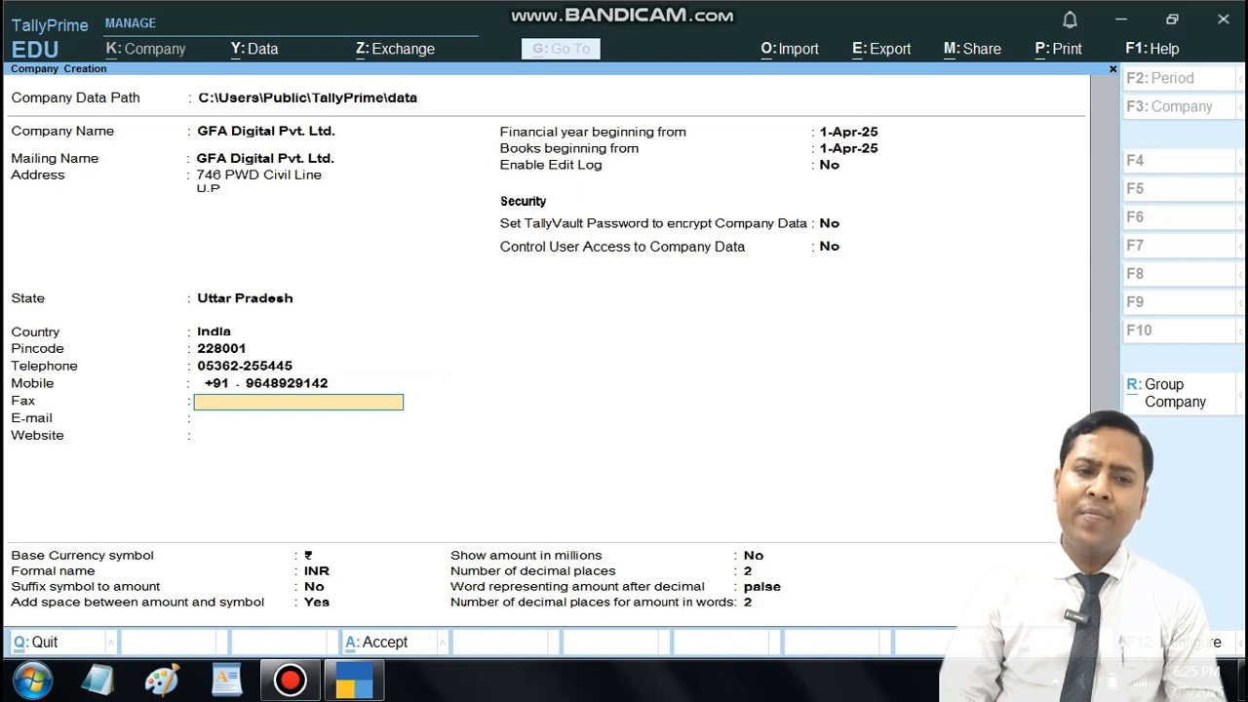
key("Return")
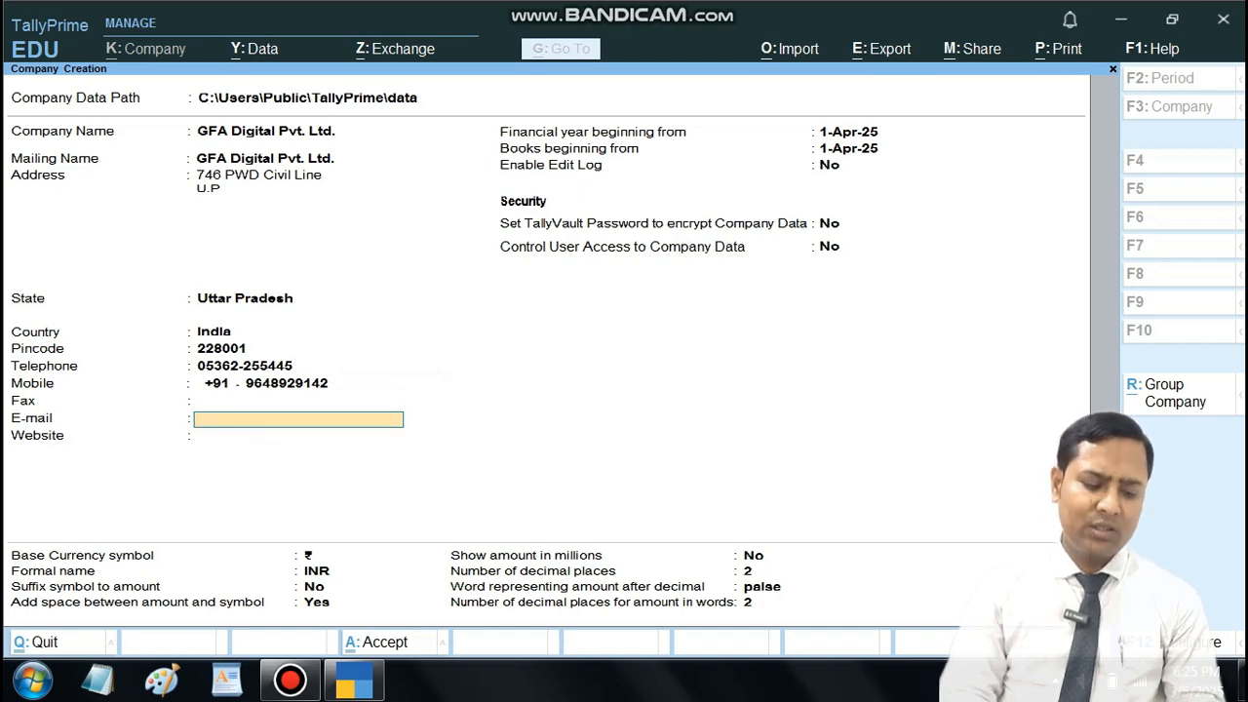
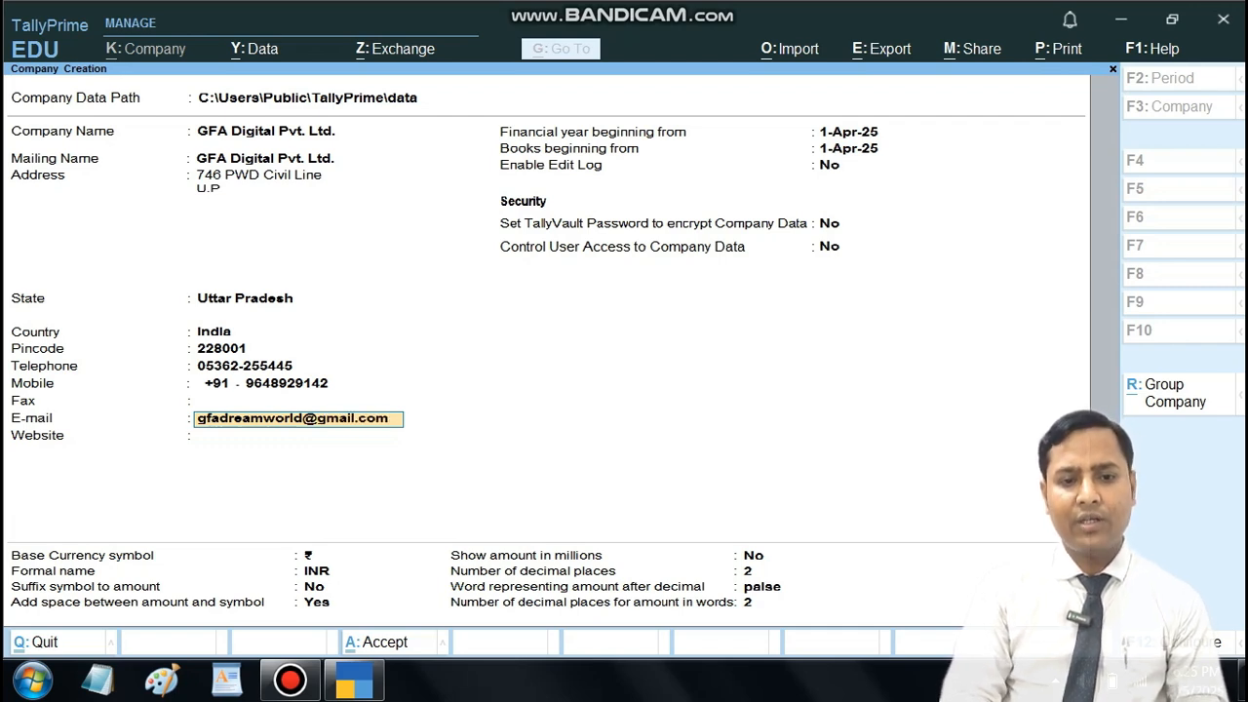
Step: Fill in the company's e-mail address
key("Return")
type("www.g")
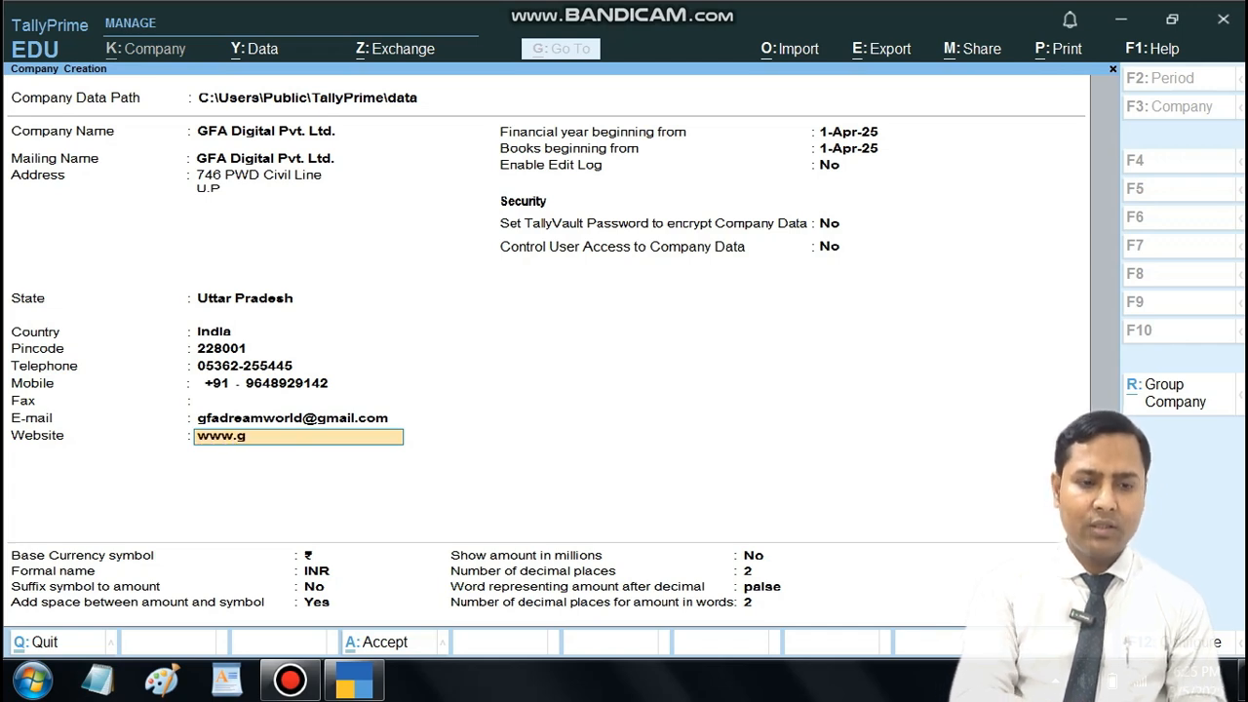
type("faindia")
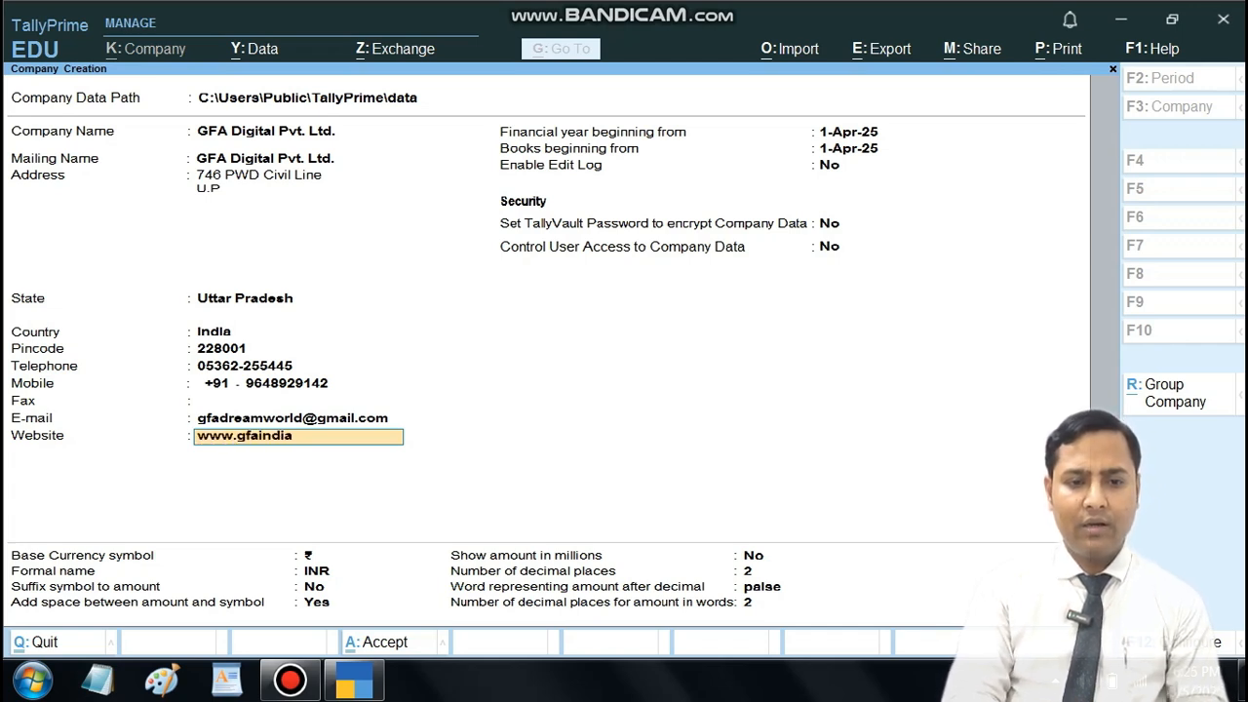
type("n.com")
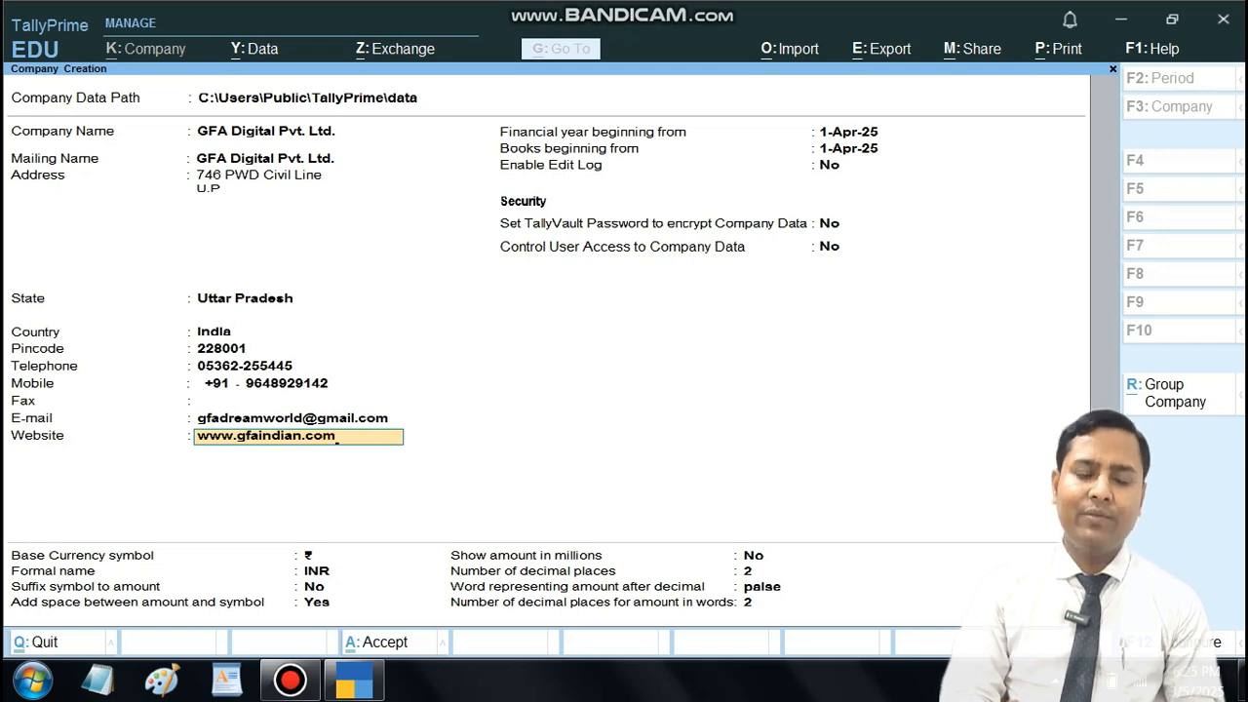
key("Return")
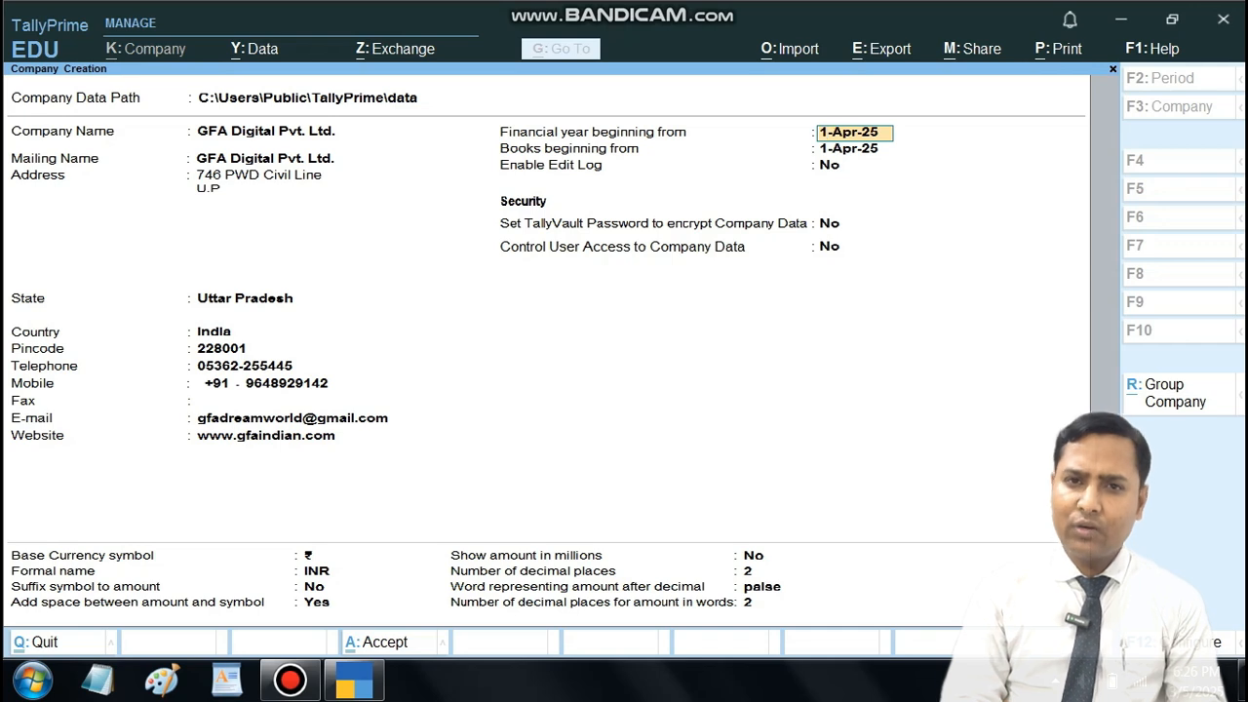
Step: Keep 1-Apr-25 for the financial year and books beginning, with Edit Log, TallyVault password and user access control all set to No
key("Return")
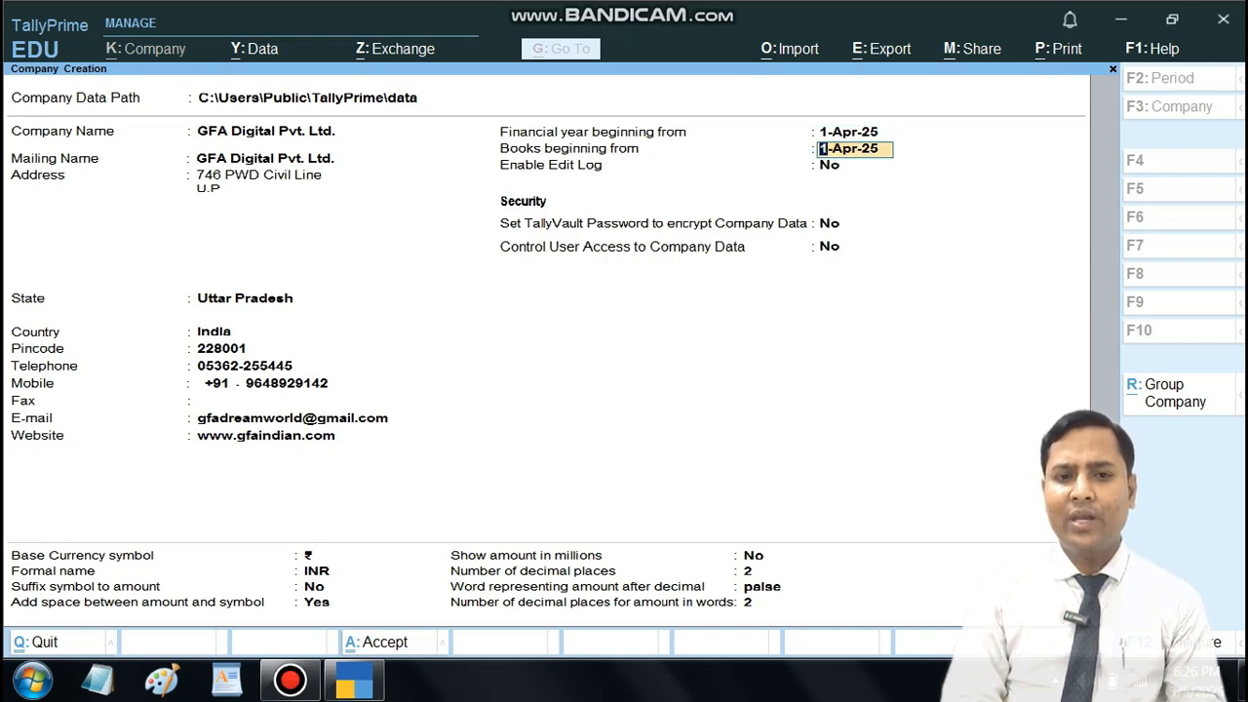
key("Return")
key("Return")
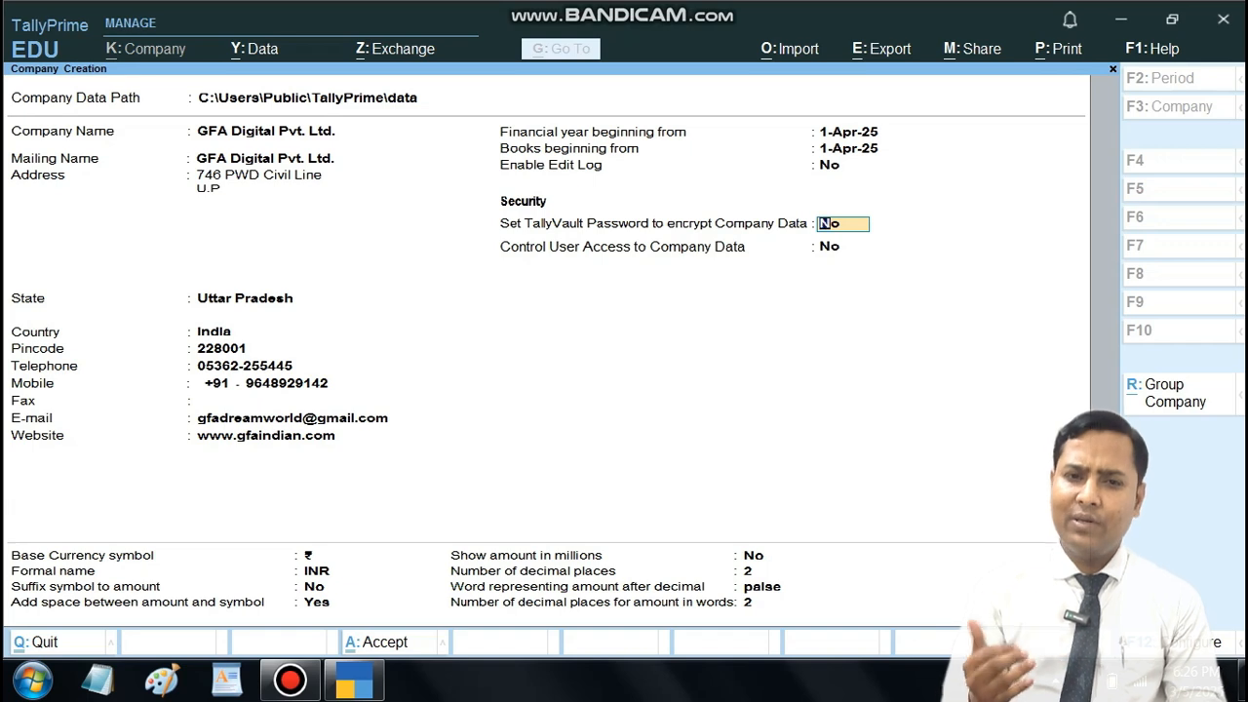
key("Return")
Step: Keep the default base currency settings, including the ₹ symbol, INR and 2 decimal places, and accept the company creation
key("Return")
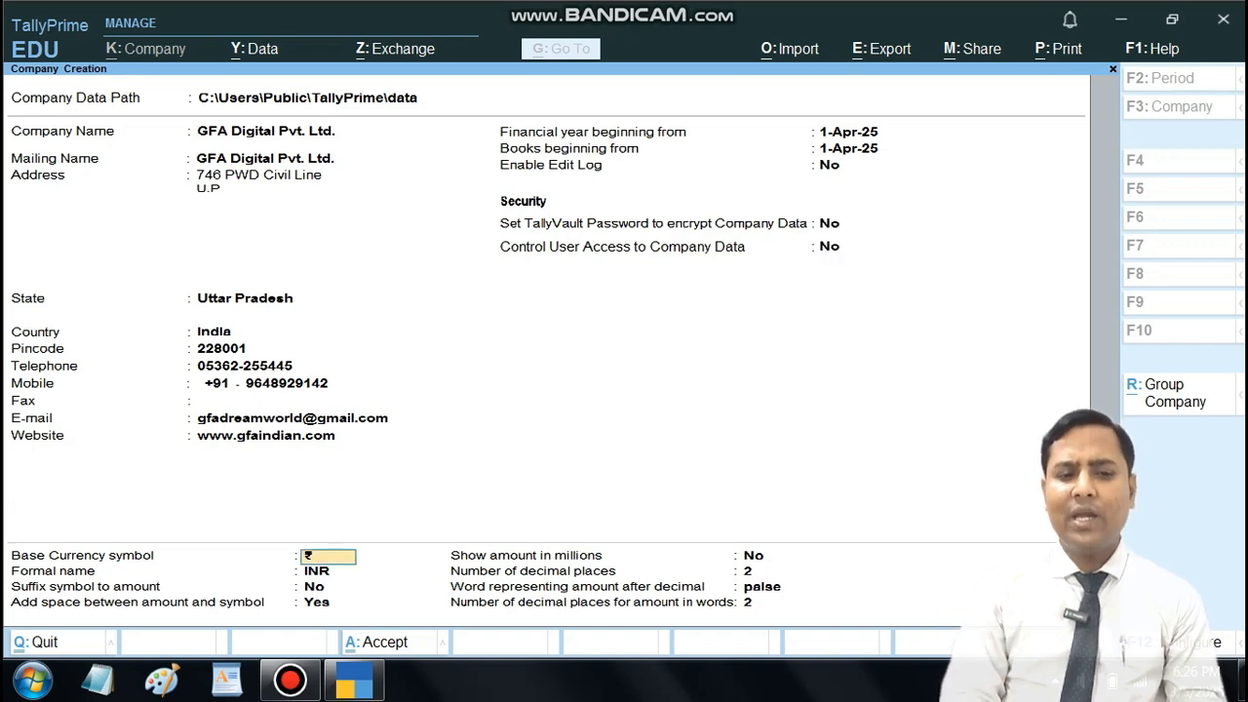
key("Return")
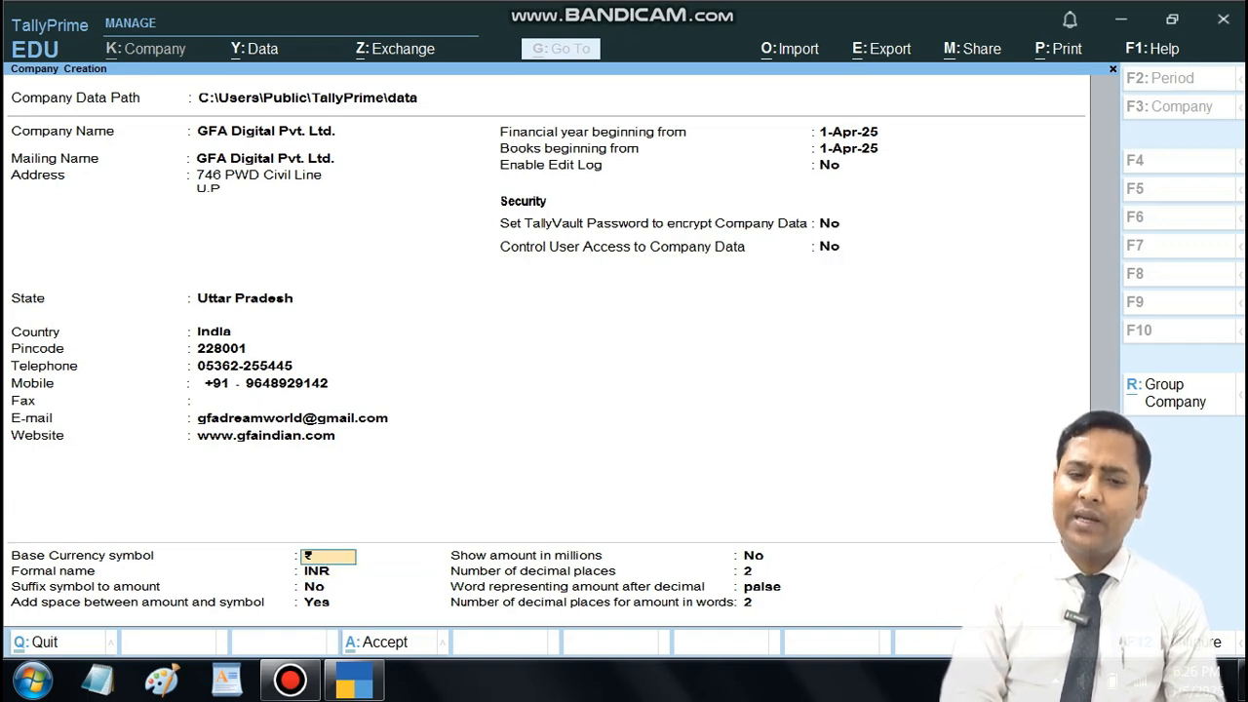
key("Return")
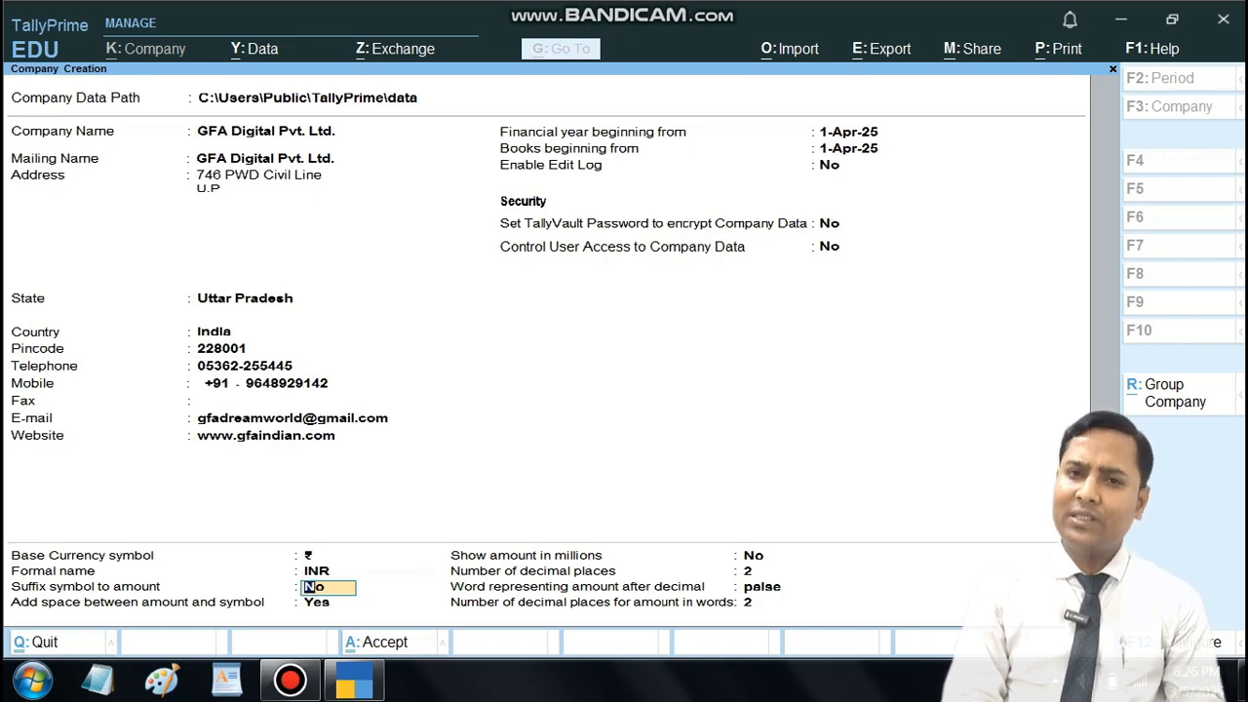
key("Return")
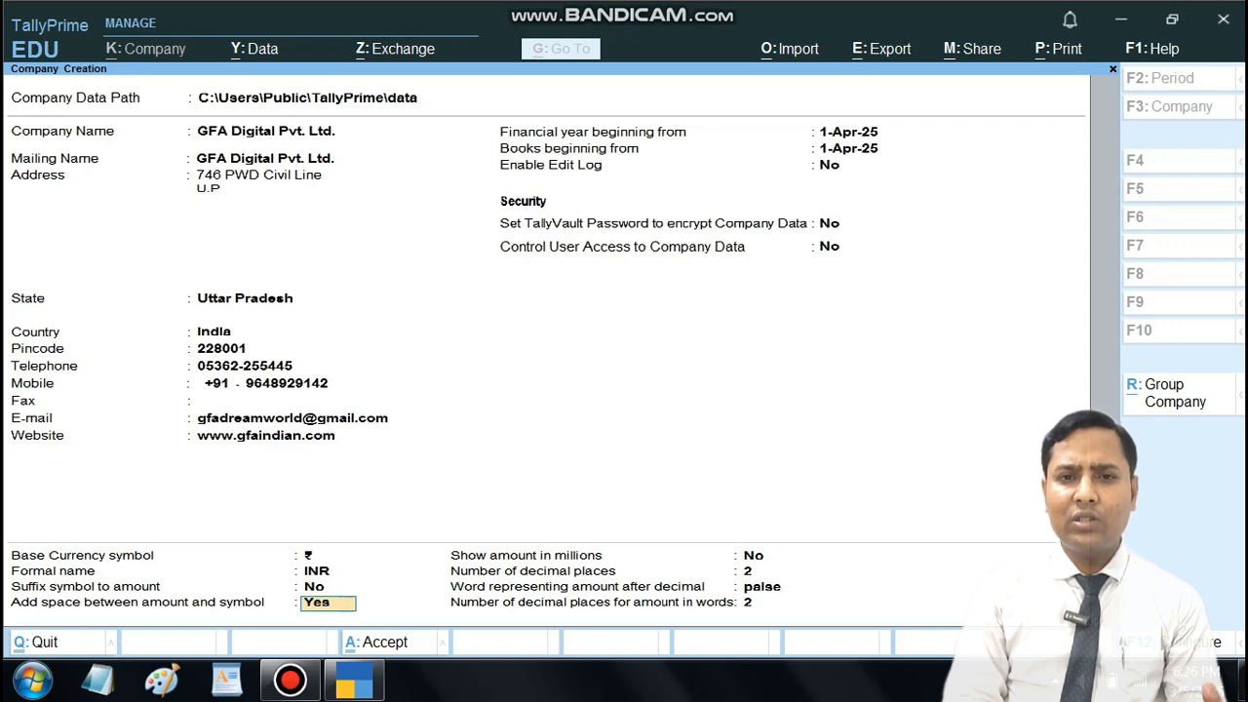
key("Return")
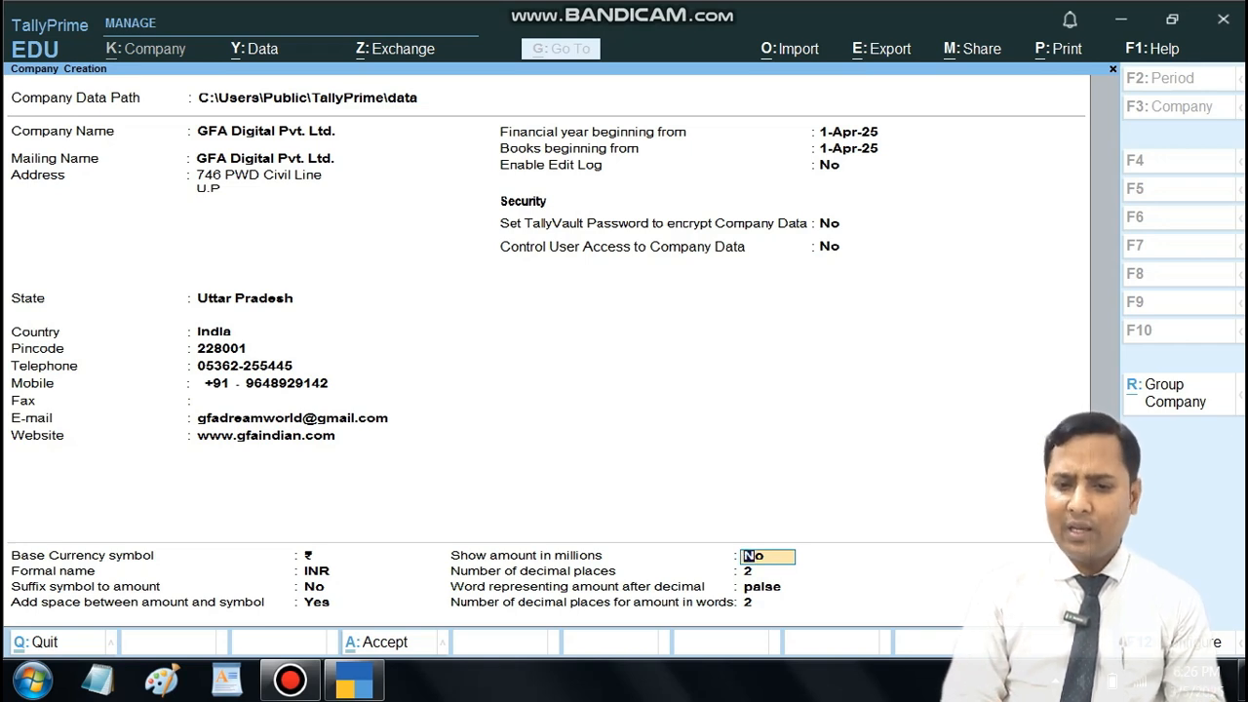
key("Return")
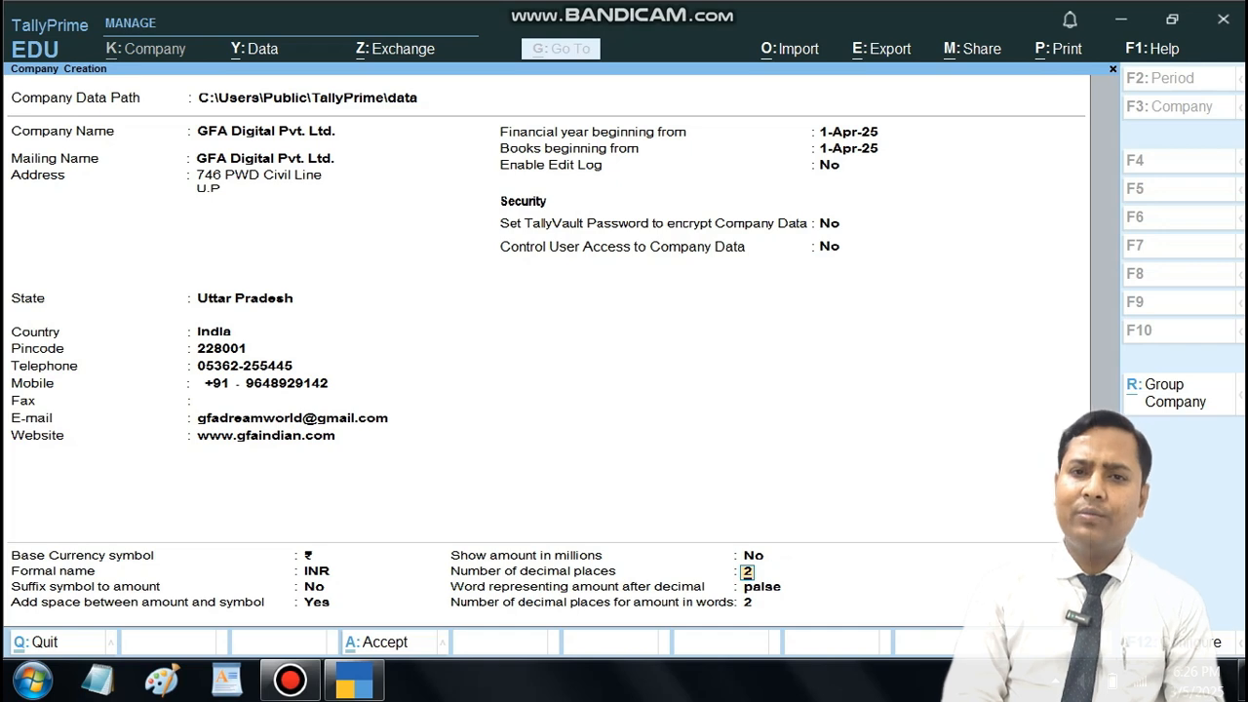
key("Return")
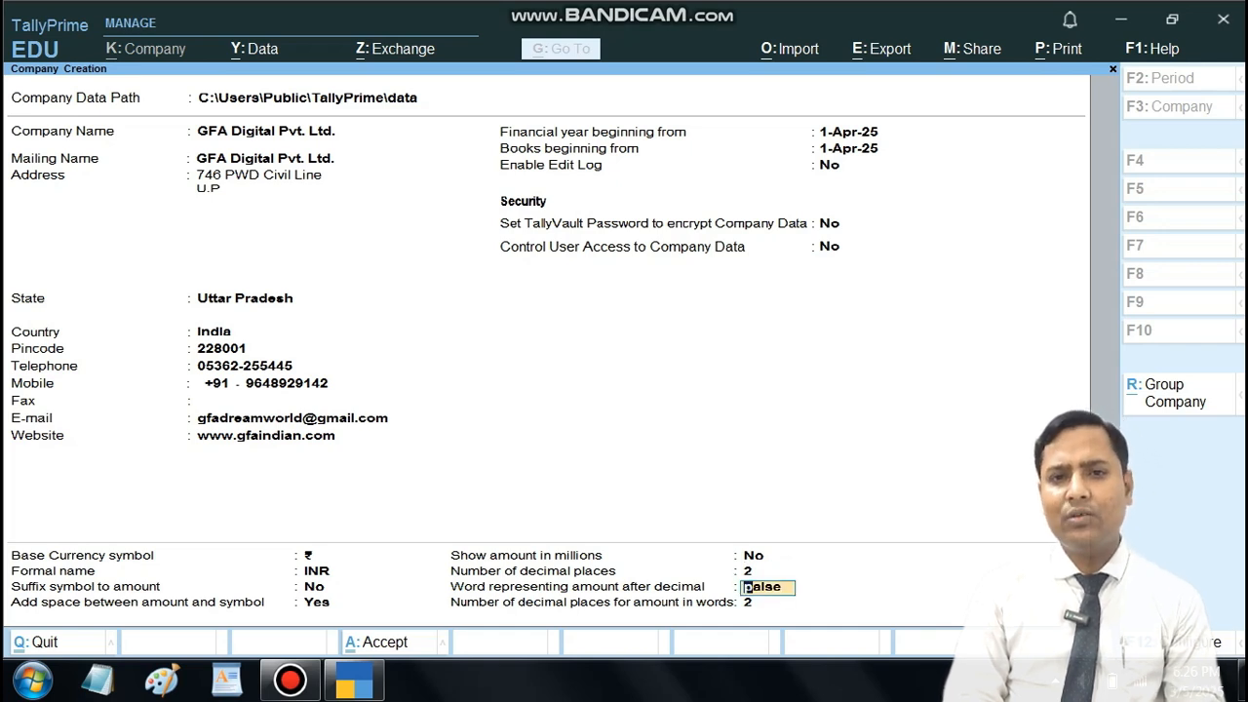
key("Return")
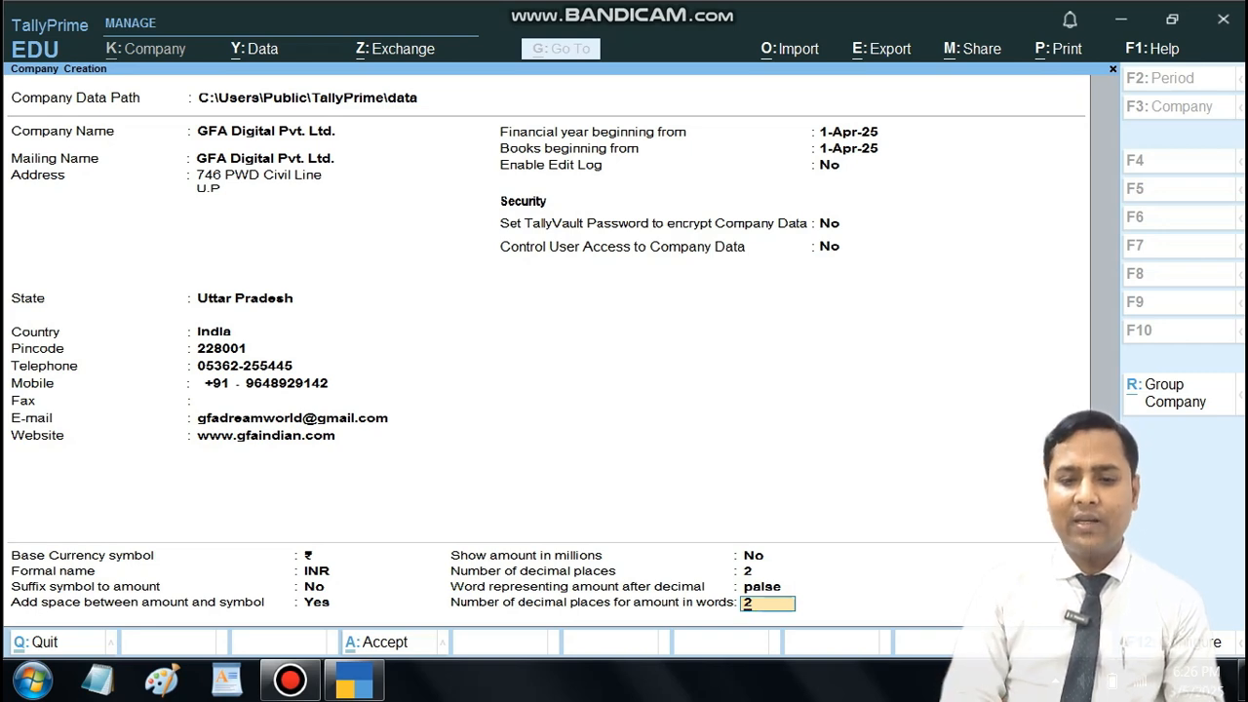
key("Return")
key("Return")
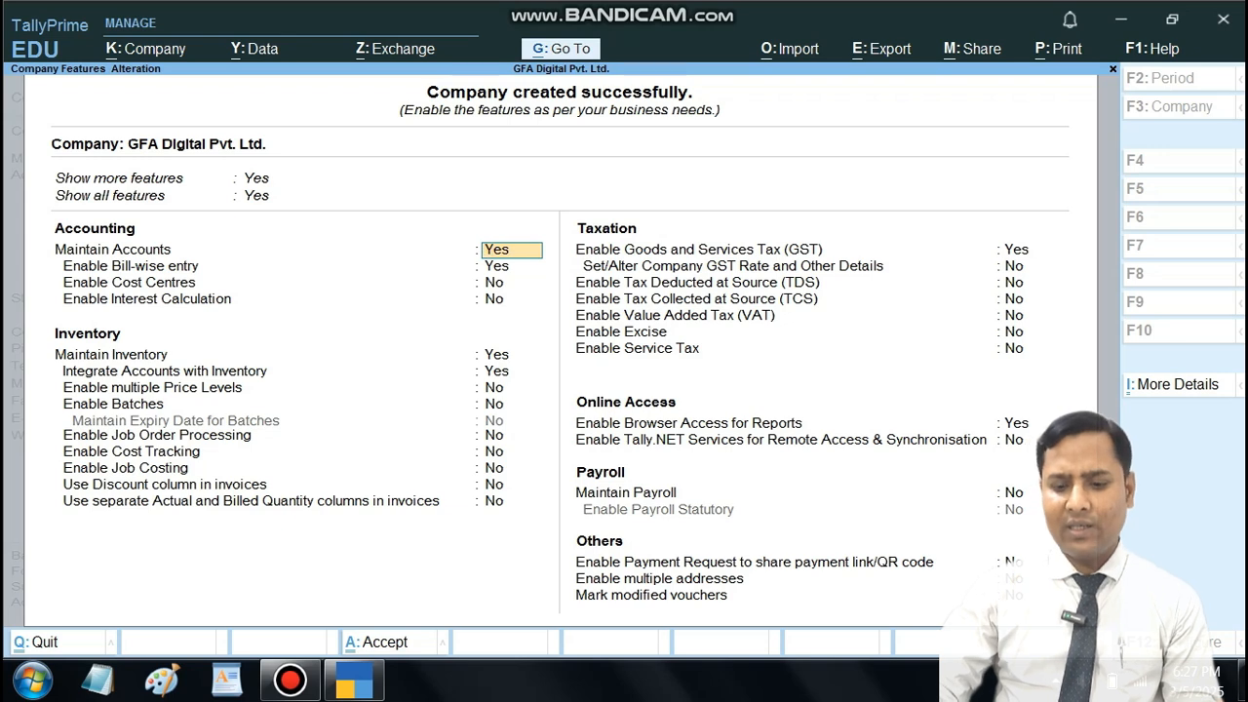
Step: Keep the default accounting and inventory features for the company, going through to the GST option
key("Return")
key("Return")
key("Return")
key("Return")
key("Return")
key("Return")
key("Return")
key("Return")
key("Return")
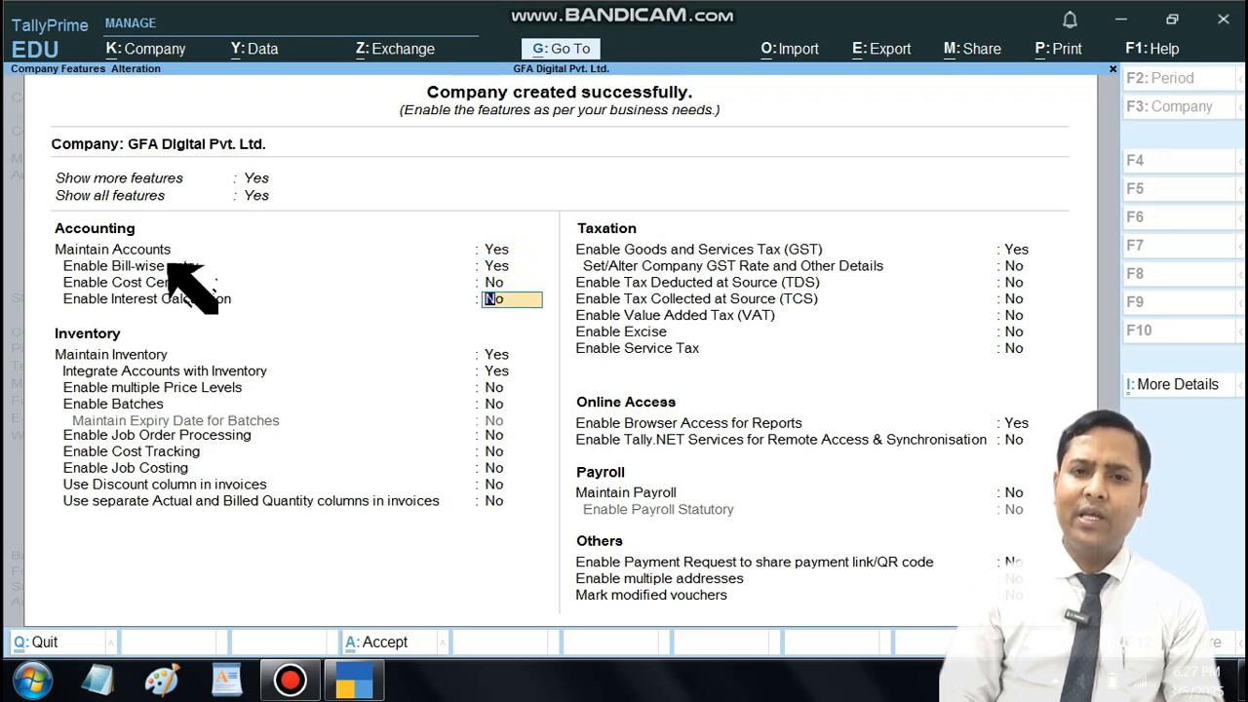
key("Return")
key("Return")
key("Return")
key("Return")
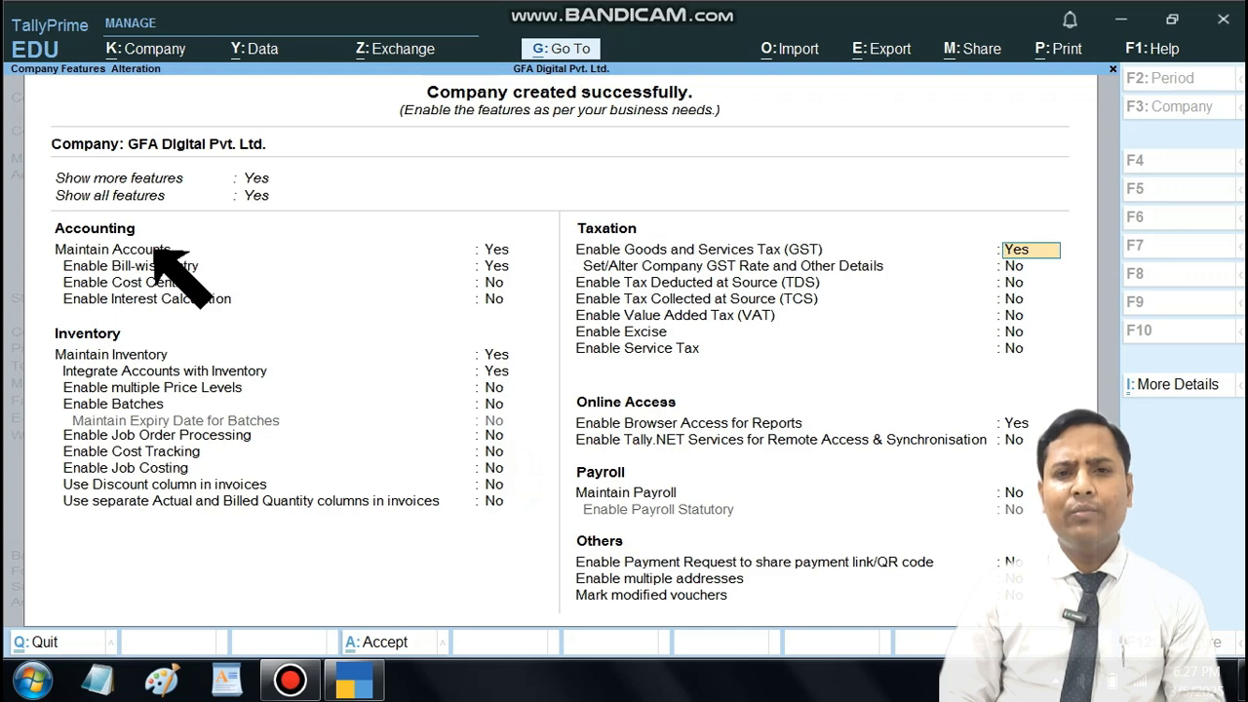
key("Return")
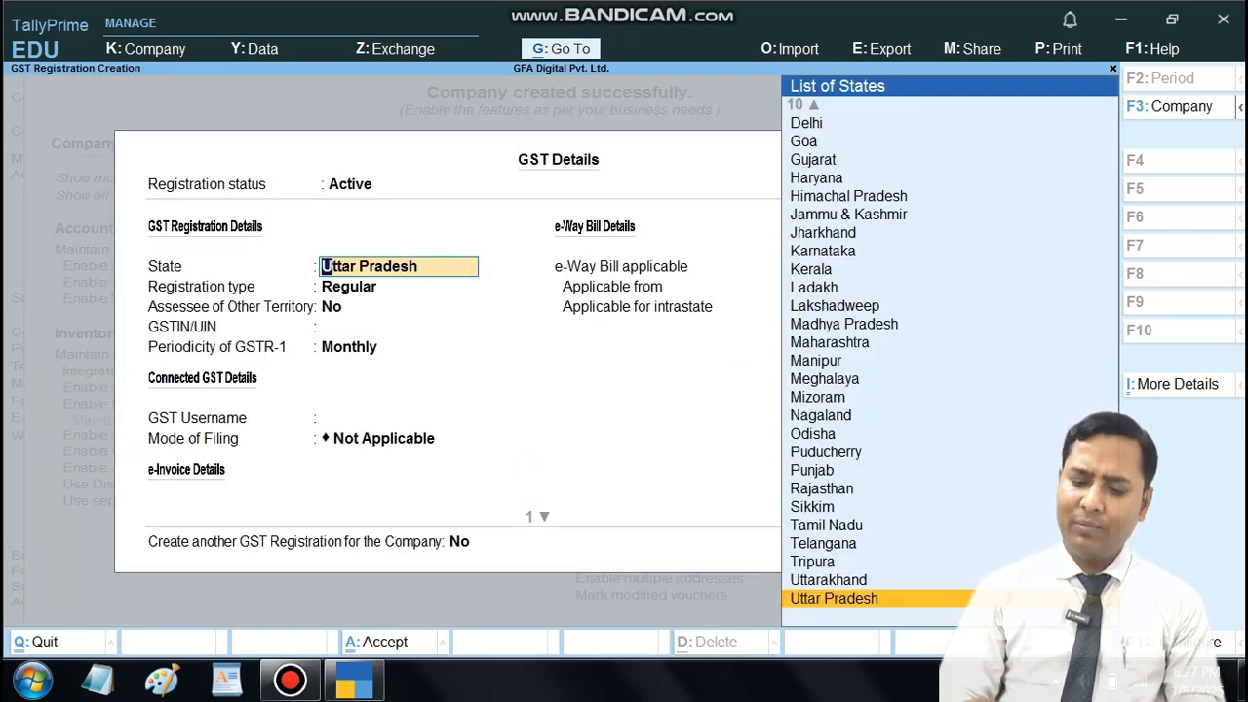
key("BackSpace")
key("space")
key("Escape")
key("y")
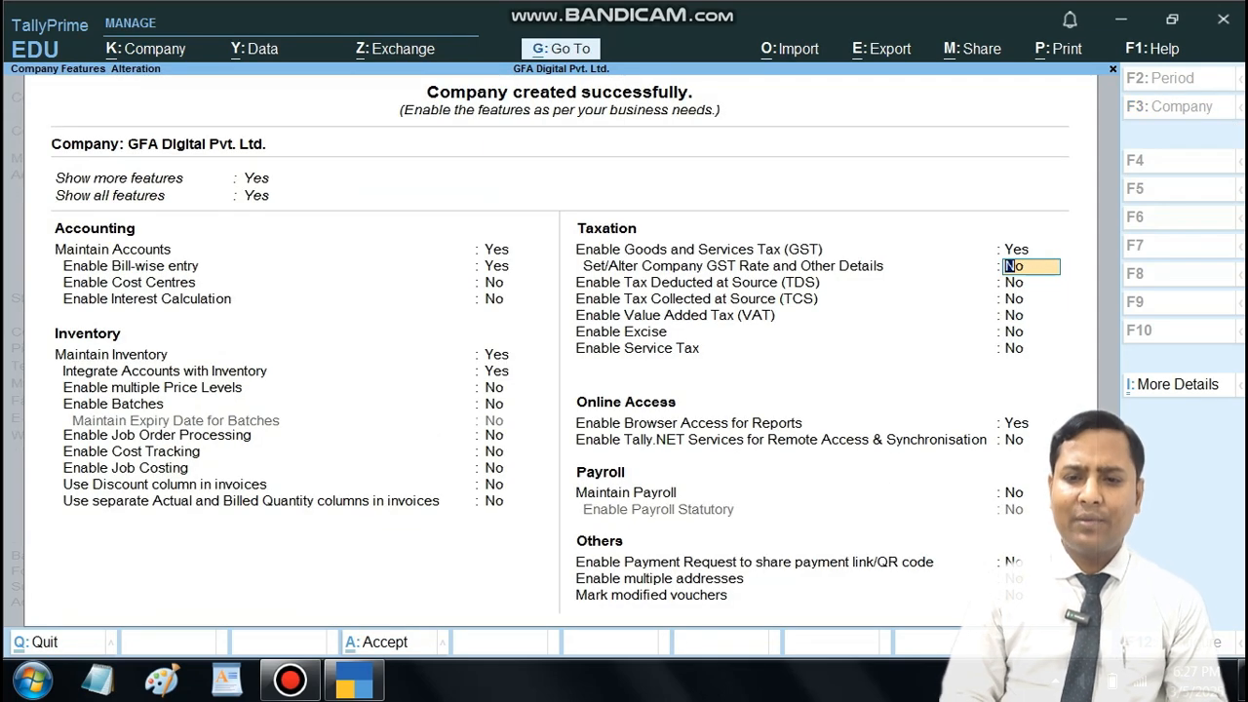
Step: Set Enable Goods and Services Tax (GST) to No, keep the remaining features at their defaults and save the company features
key("Up")
type("n")
key("Down")
key("Down")
key("Down")
key("Down")
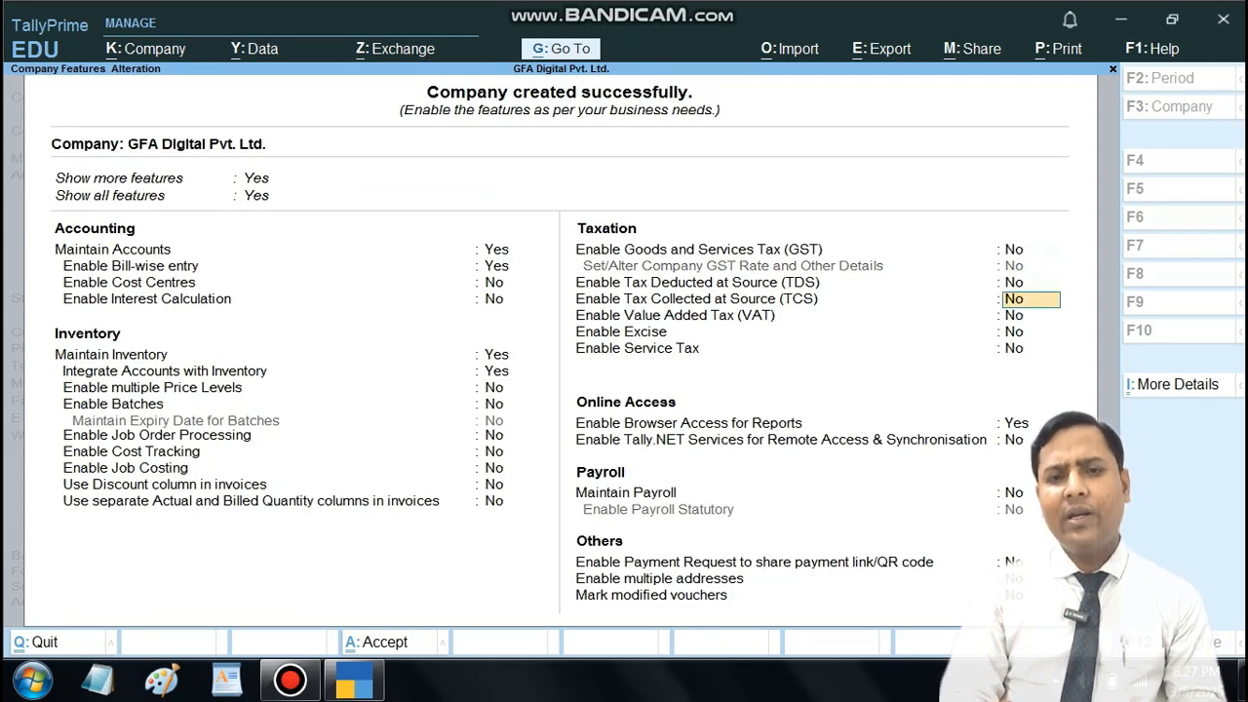
key("Down")
key("Down")
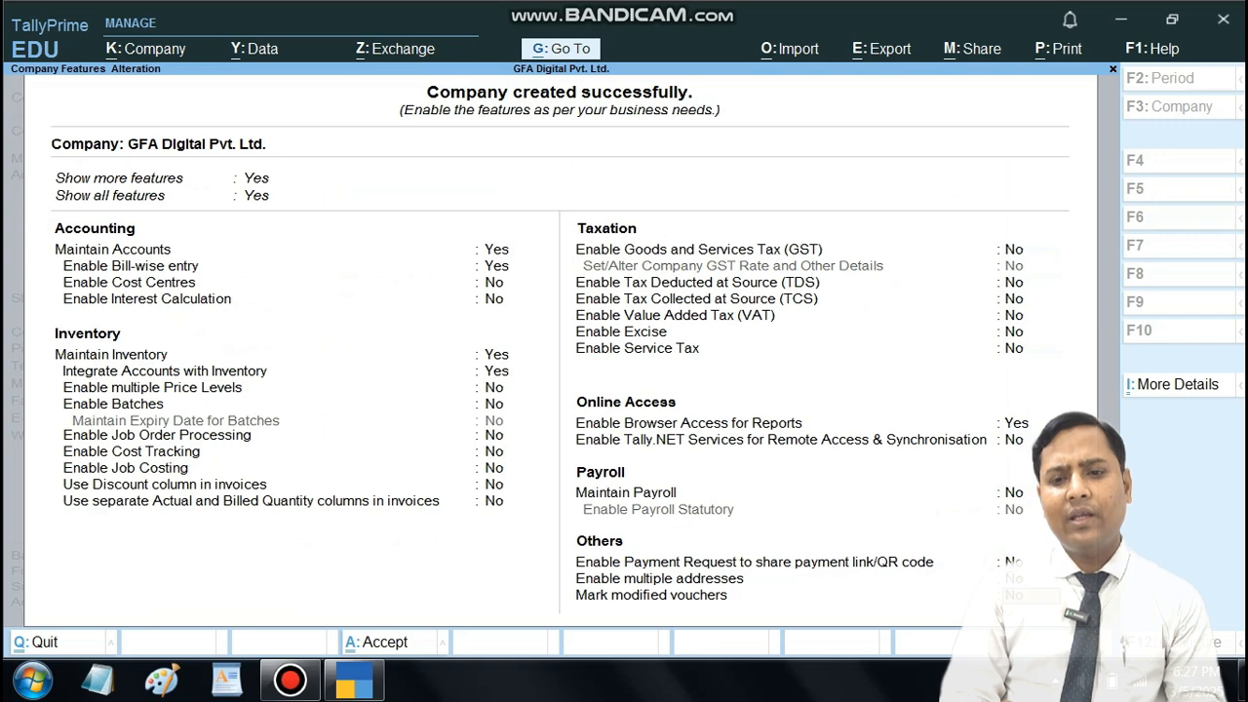
key("Return")
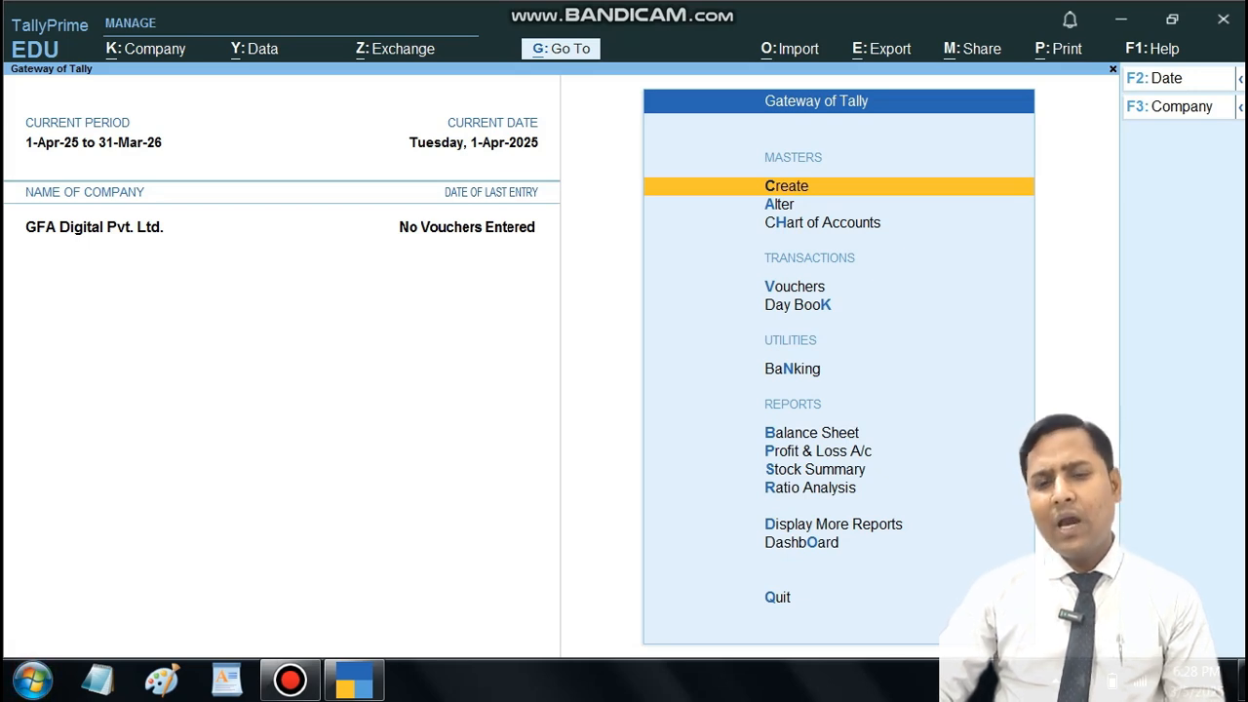
Step: Shut the company GFA Digital Pvt. Ltd. and confirm closing it
key("F3")
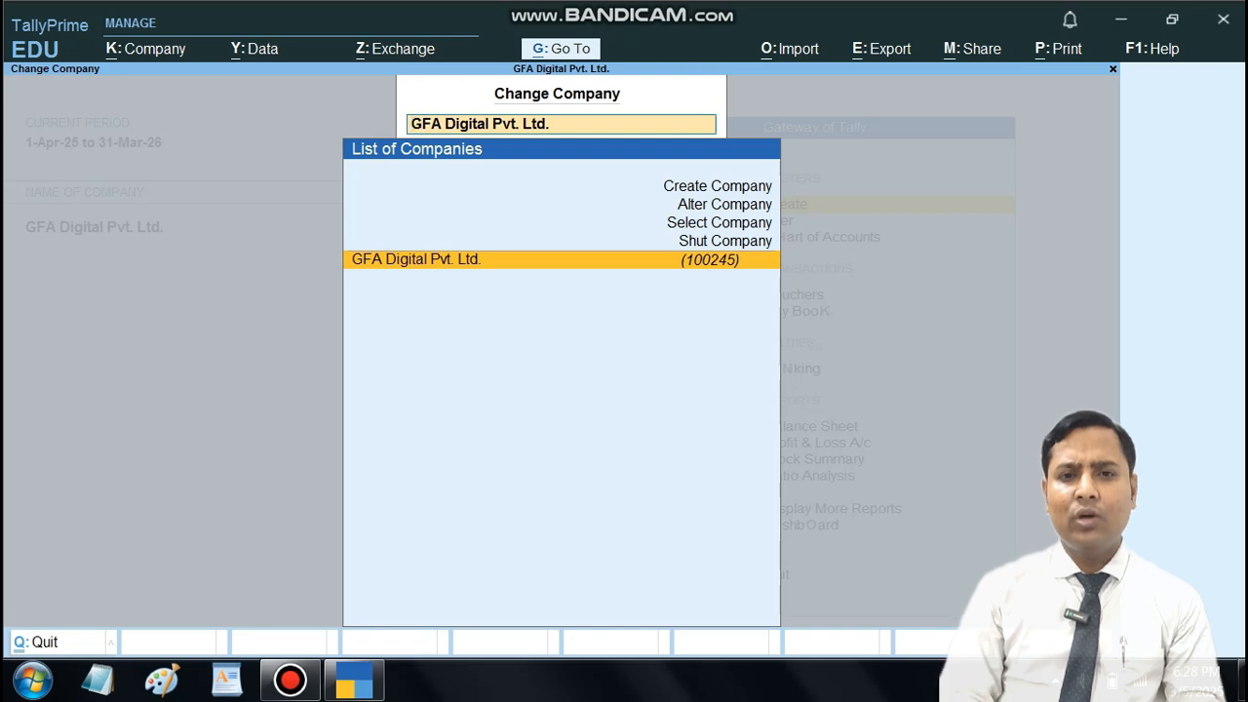
key("Up")
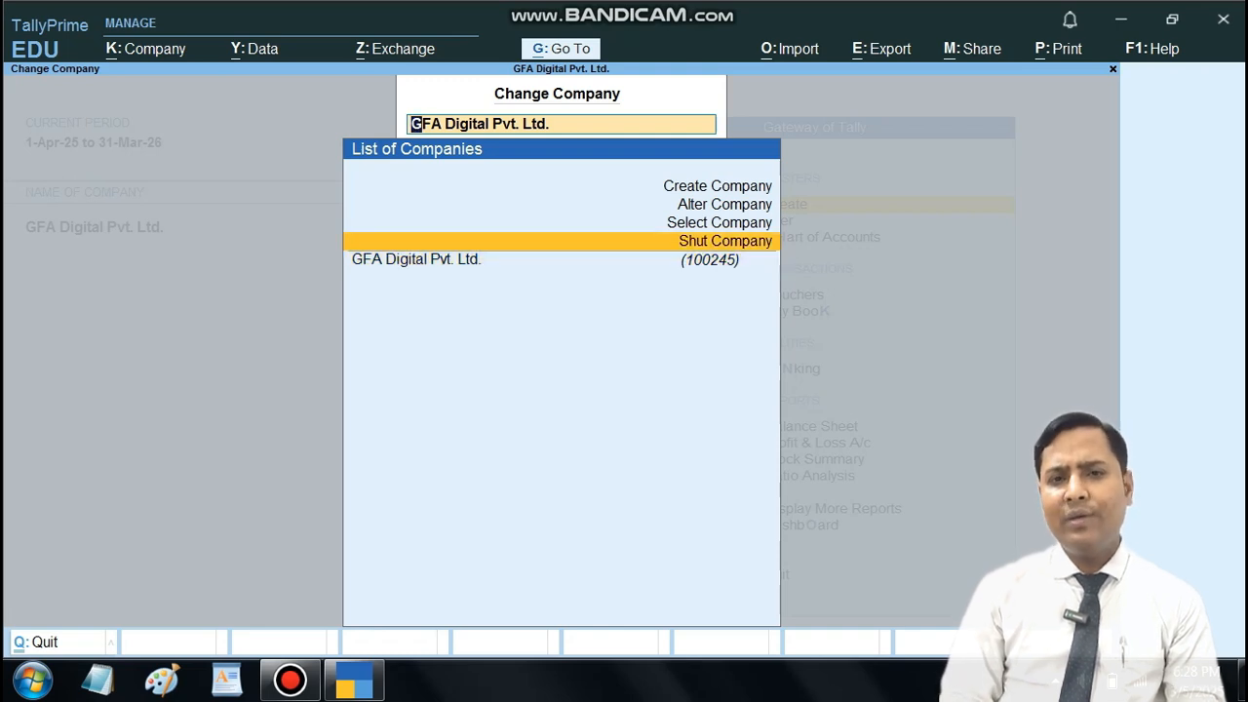
key("Return")
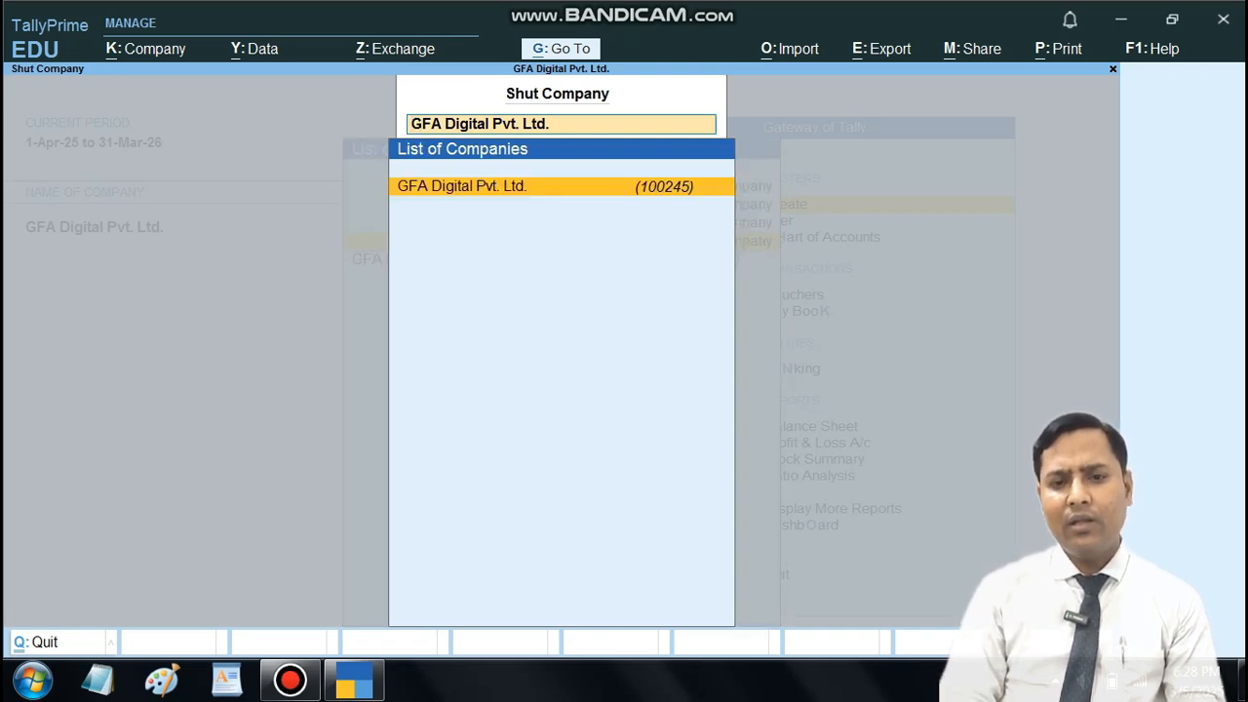
key("Return")
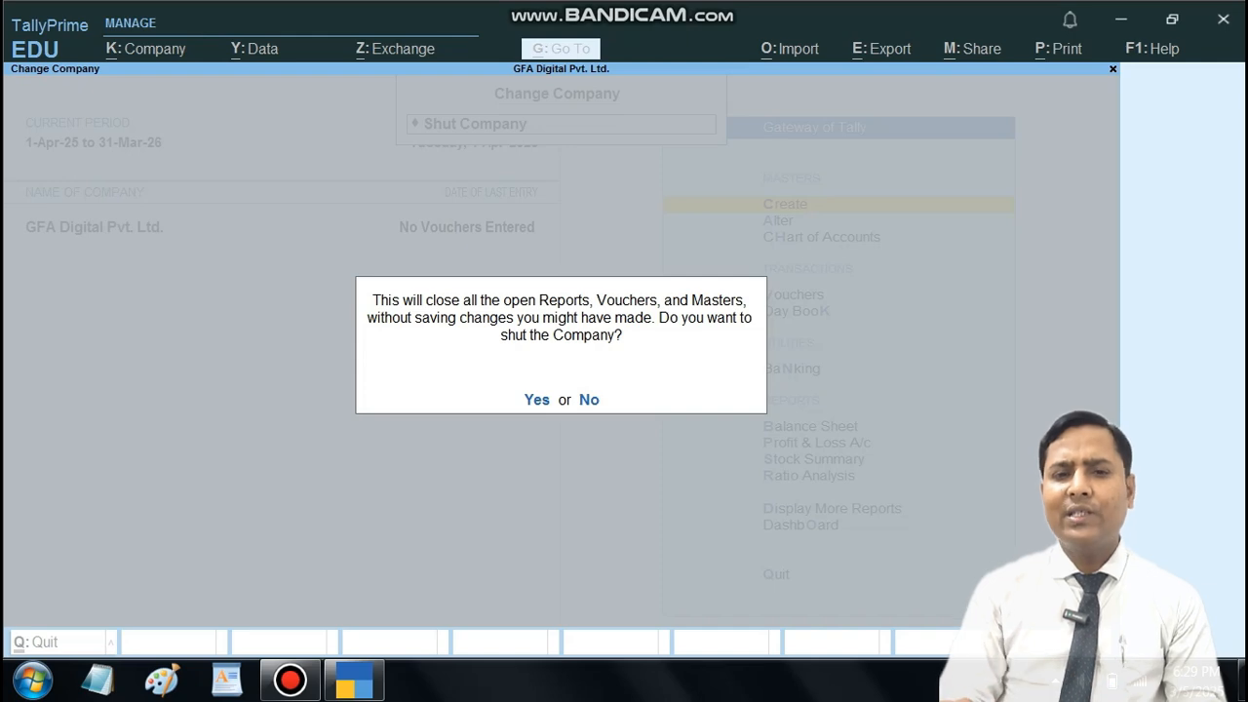
key("Return")
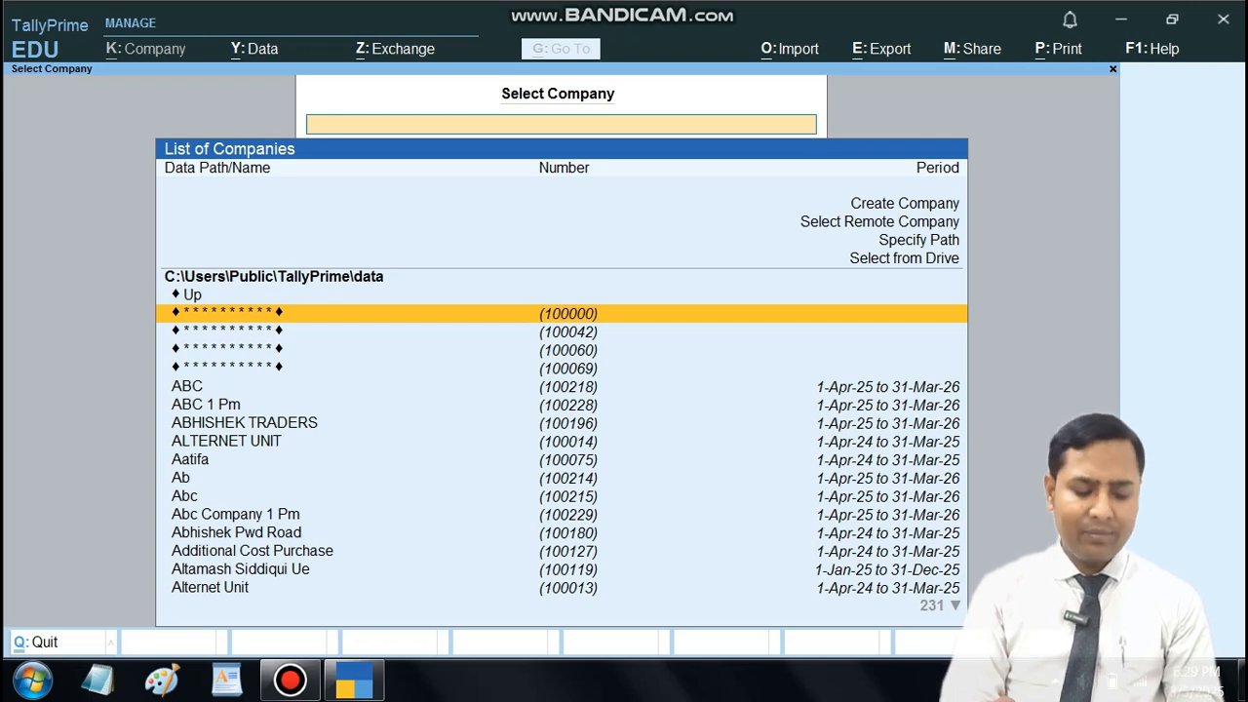
Step: Find GFA Digital Pvt. Ltd. in the company list with "GFA dig" and load it again
type("GFA dig")
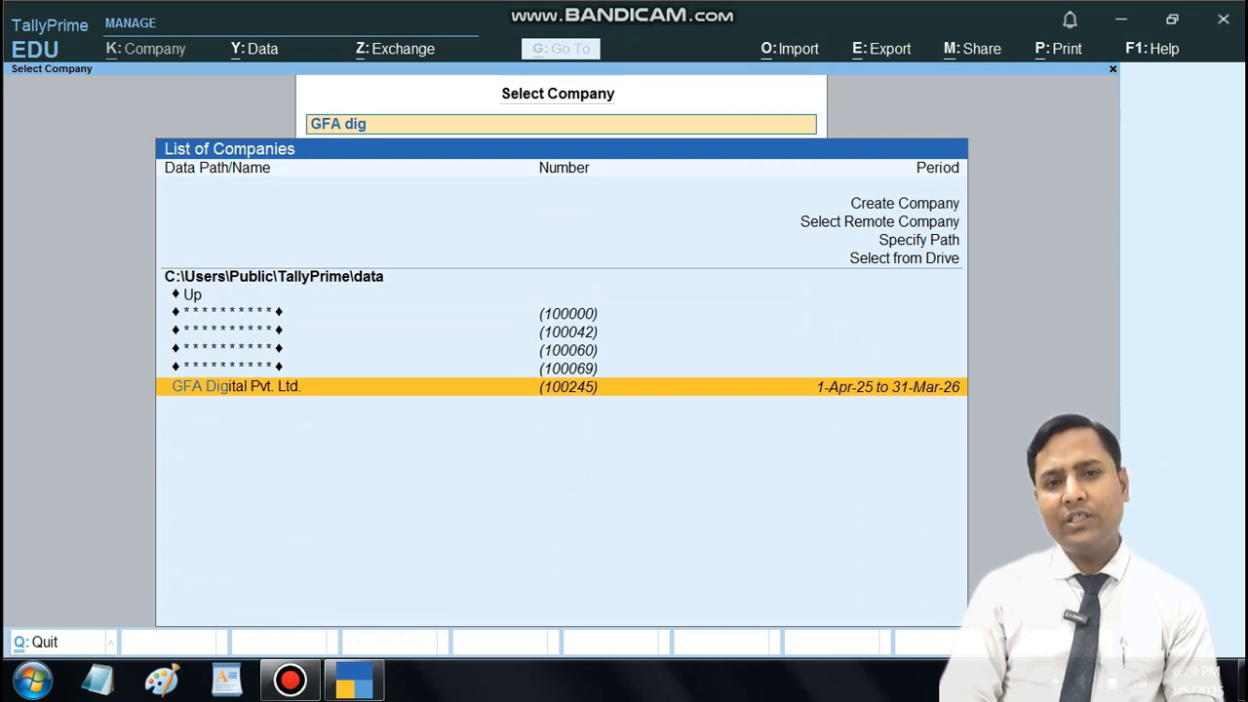
key("Return")
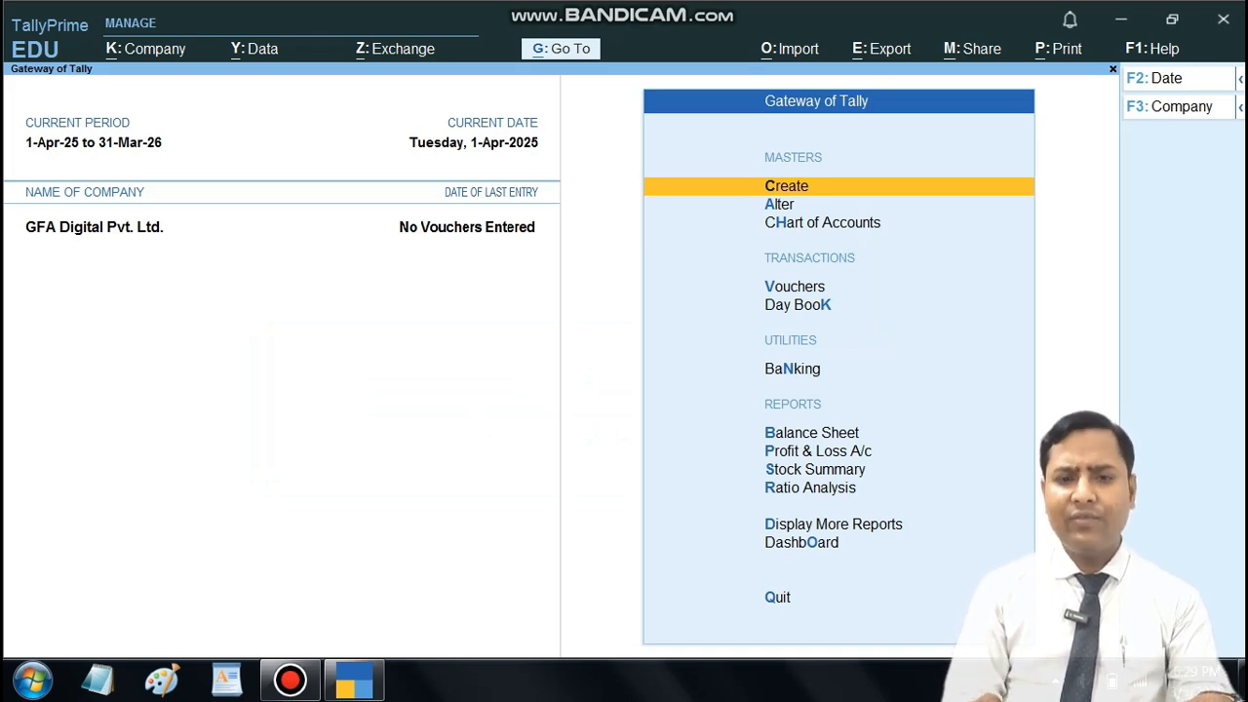
Step: Open GFA Digital Pvt. Ltd. for alteration and rename the company and its mailing name to GFA Digital Pvt. Ltd. 2025-26
key("F3")
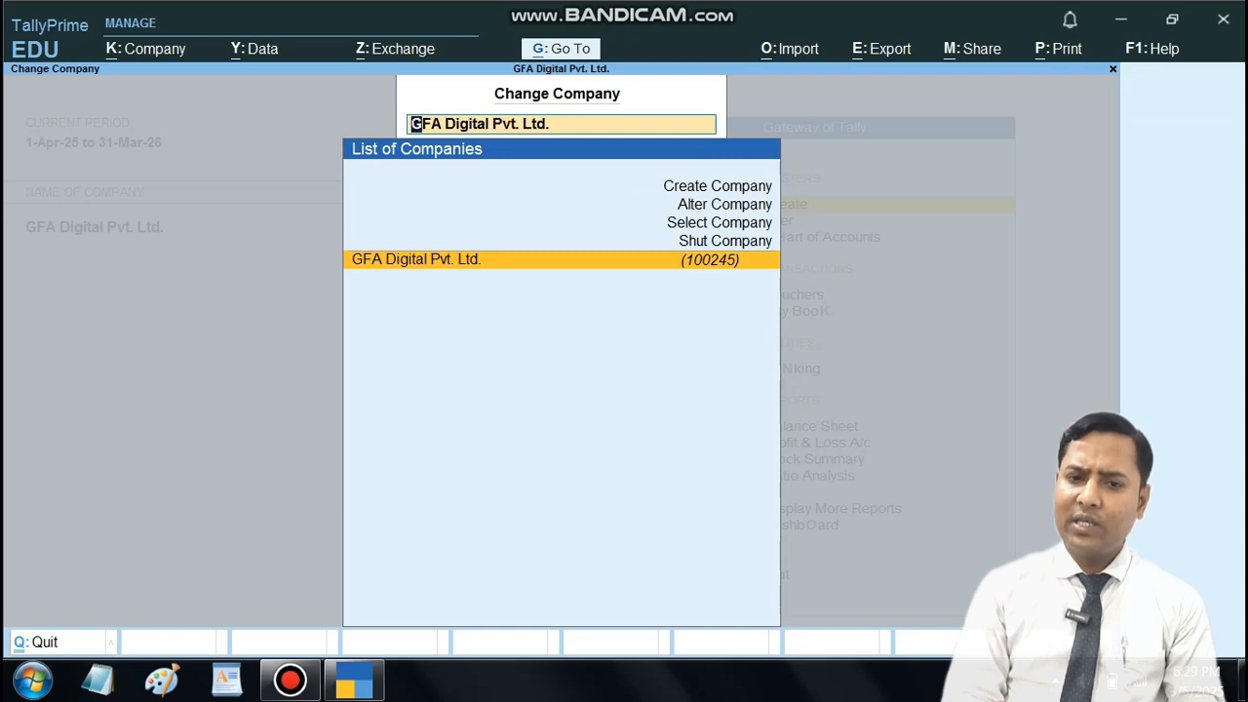
key("Up")
key("Up")
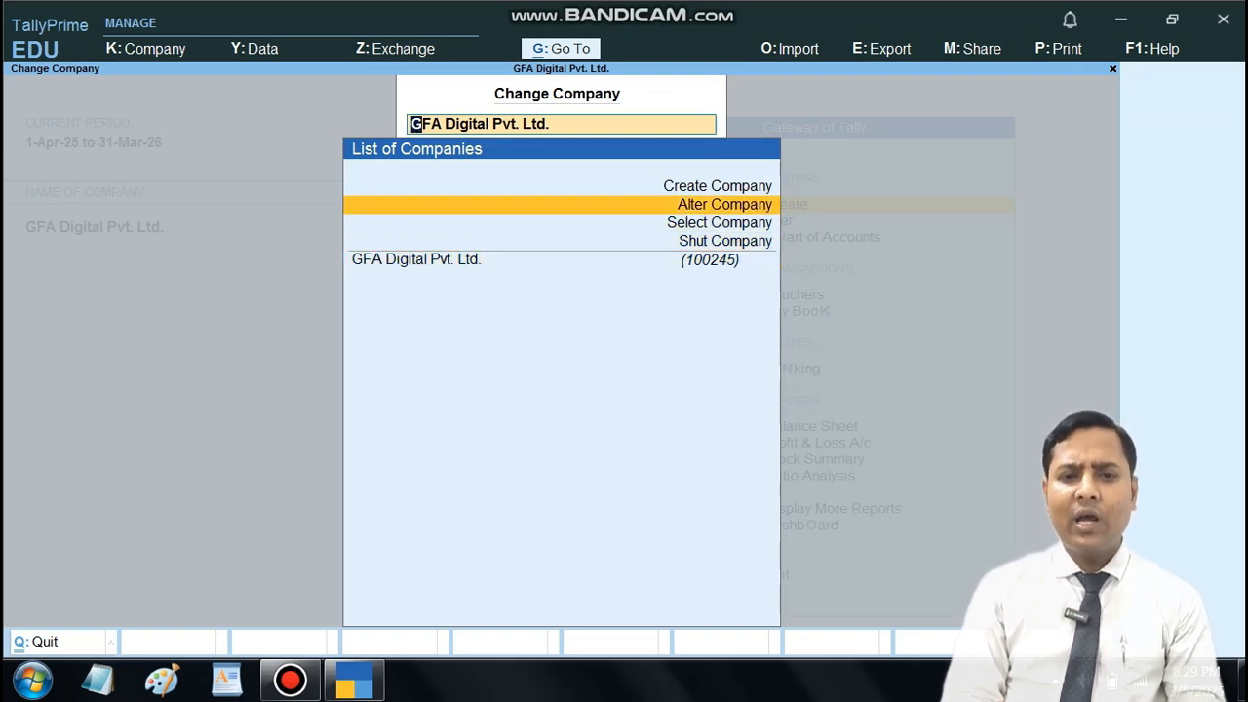
key("Up")
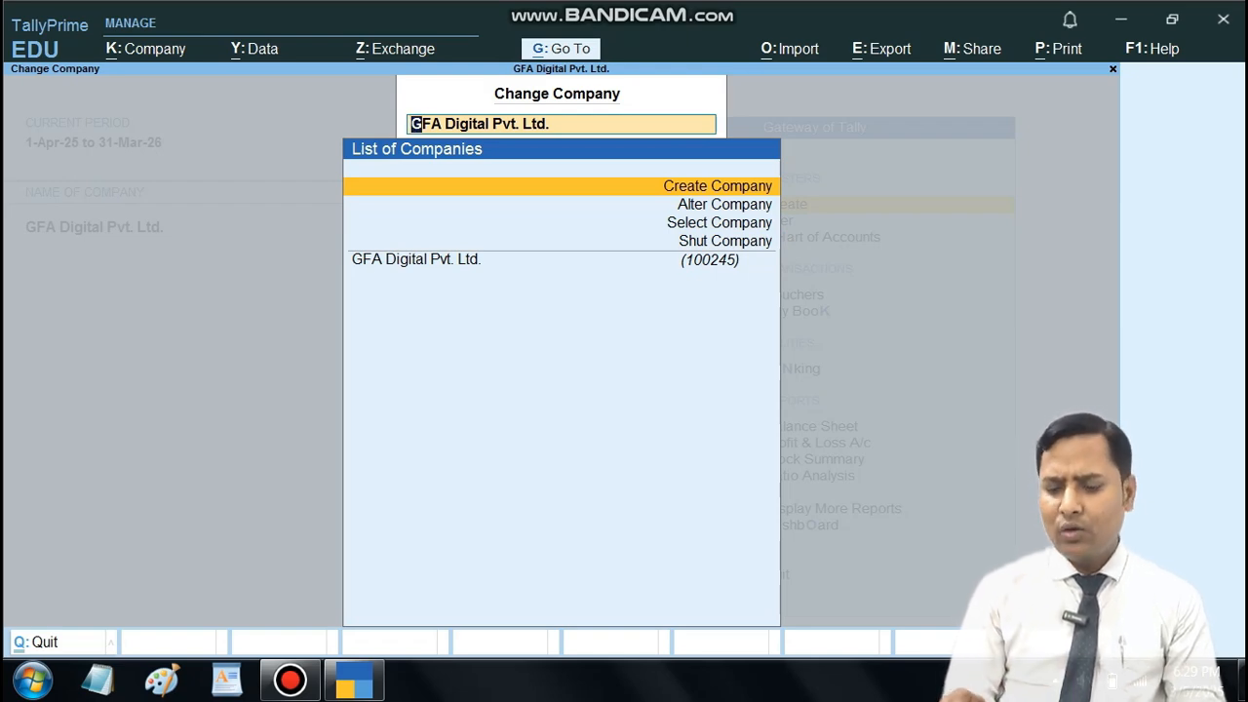
key("Down")
key("Return")
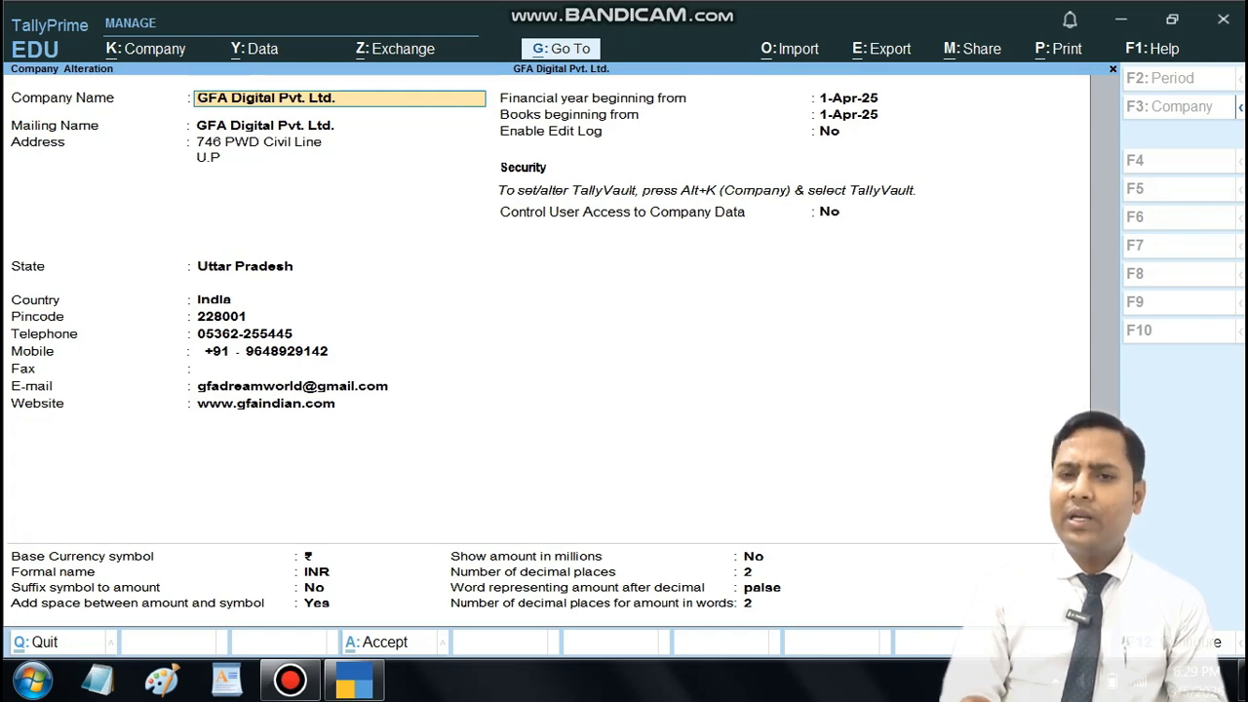
type("202")
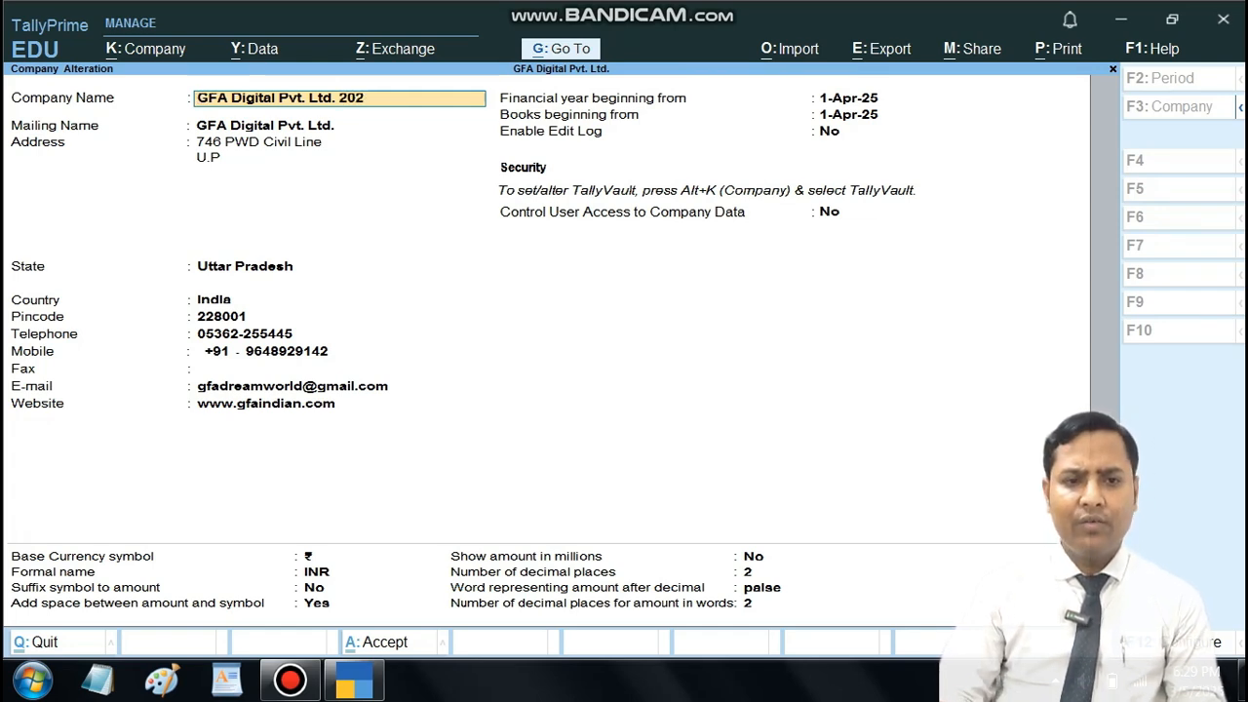
type("6-26")
key("Return")
Step: Keep the first address line, replace the second with the nearby landmark, and add the city and state on separate lines
key("Return")
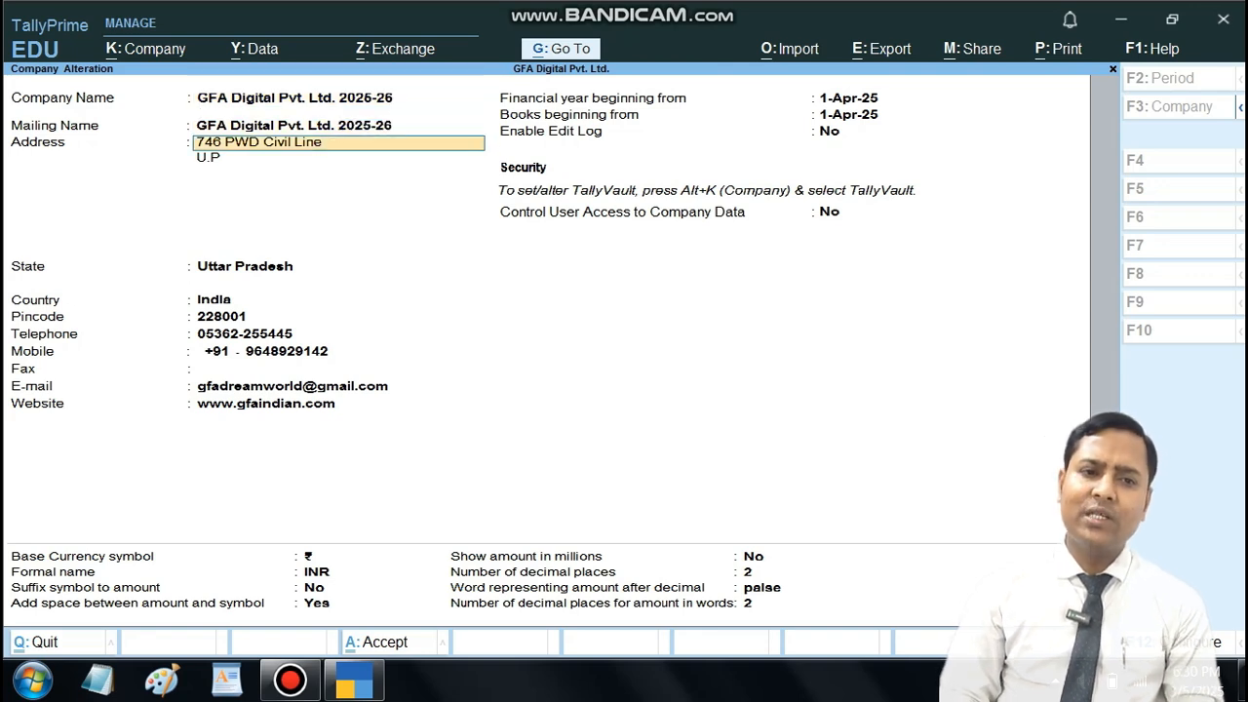
key("Return")
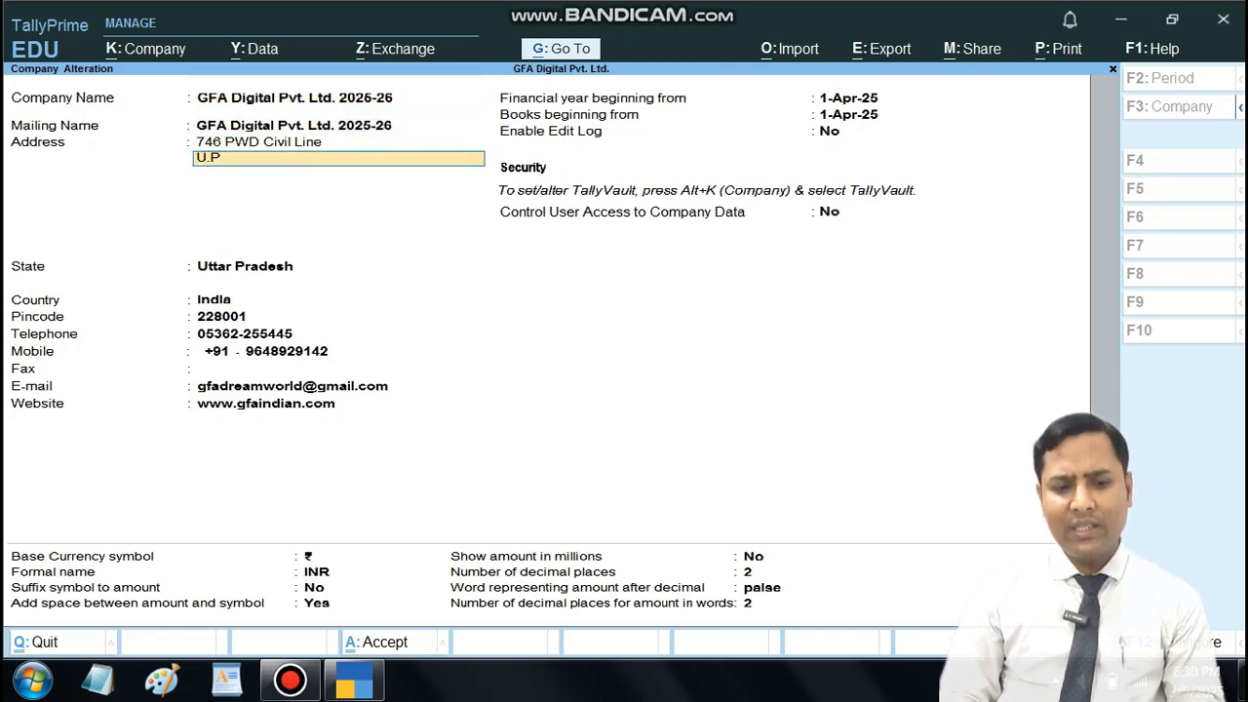
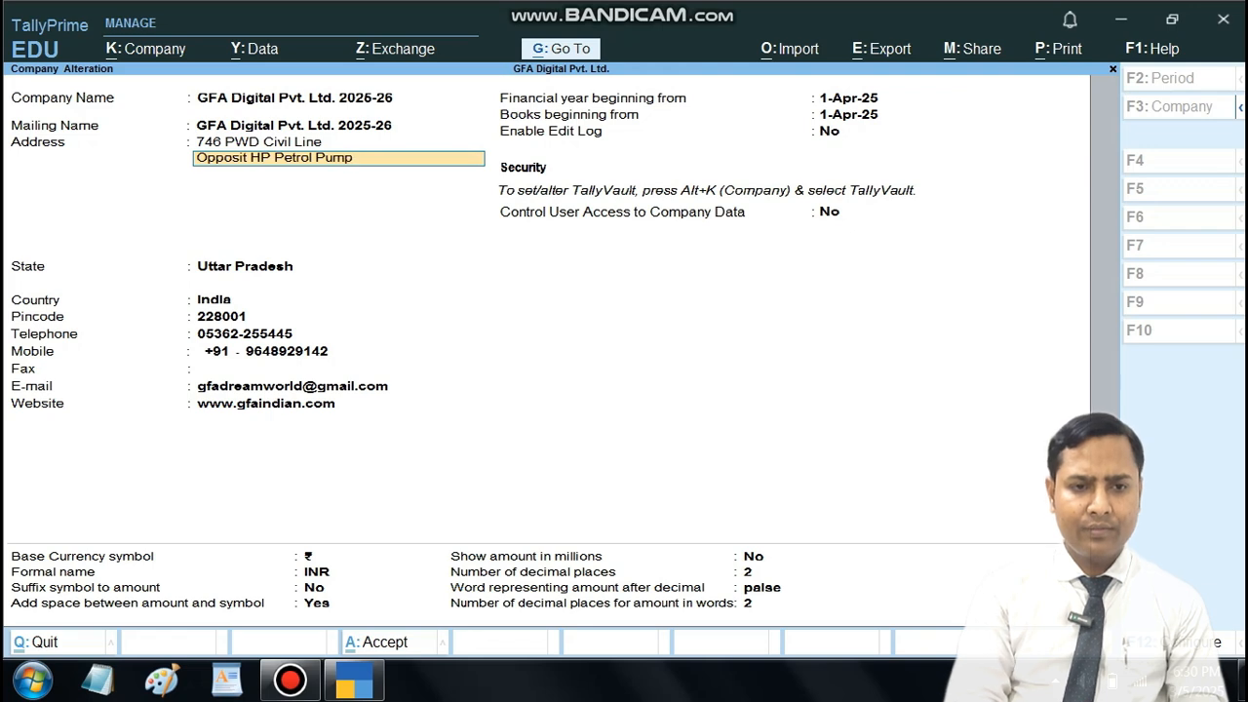
key("Return")
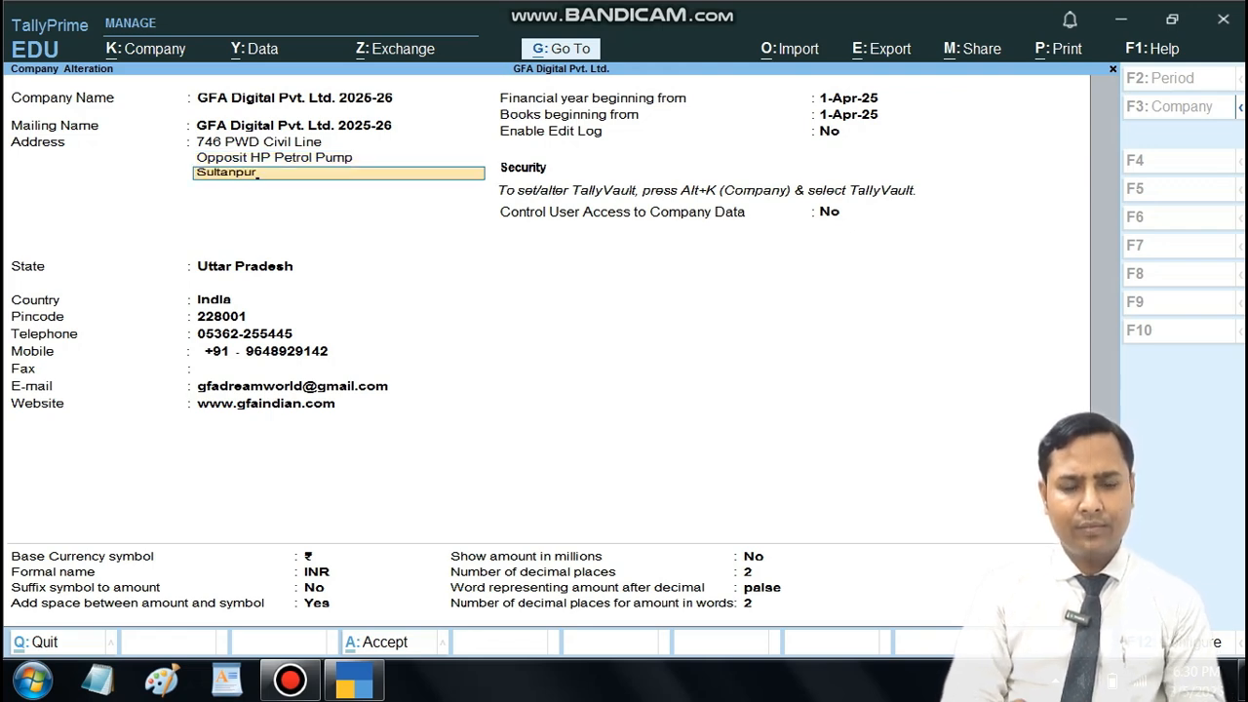
key("Return")
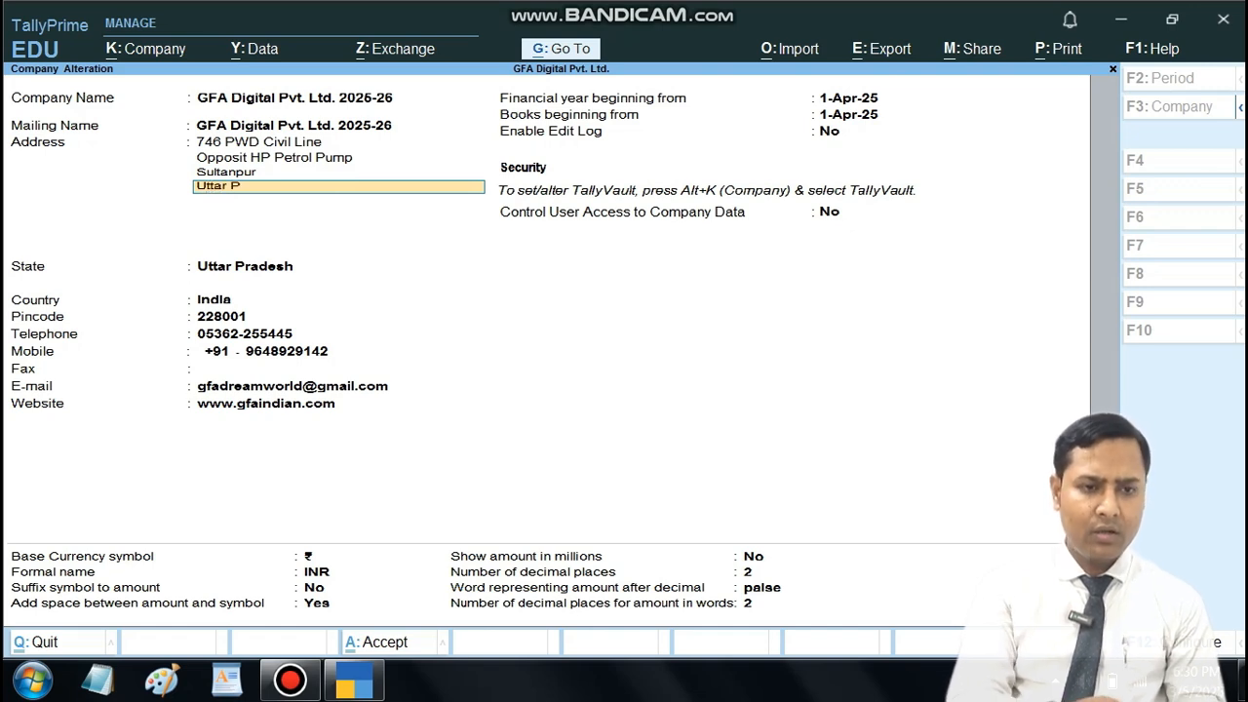
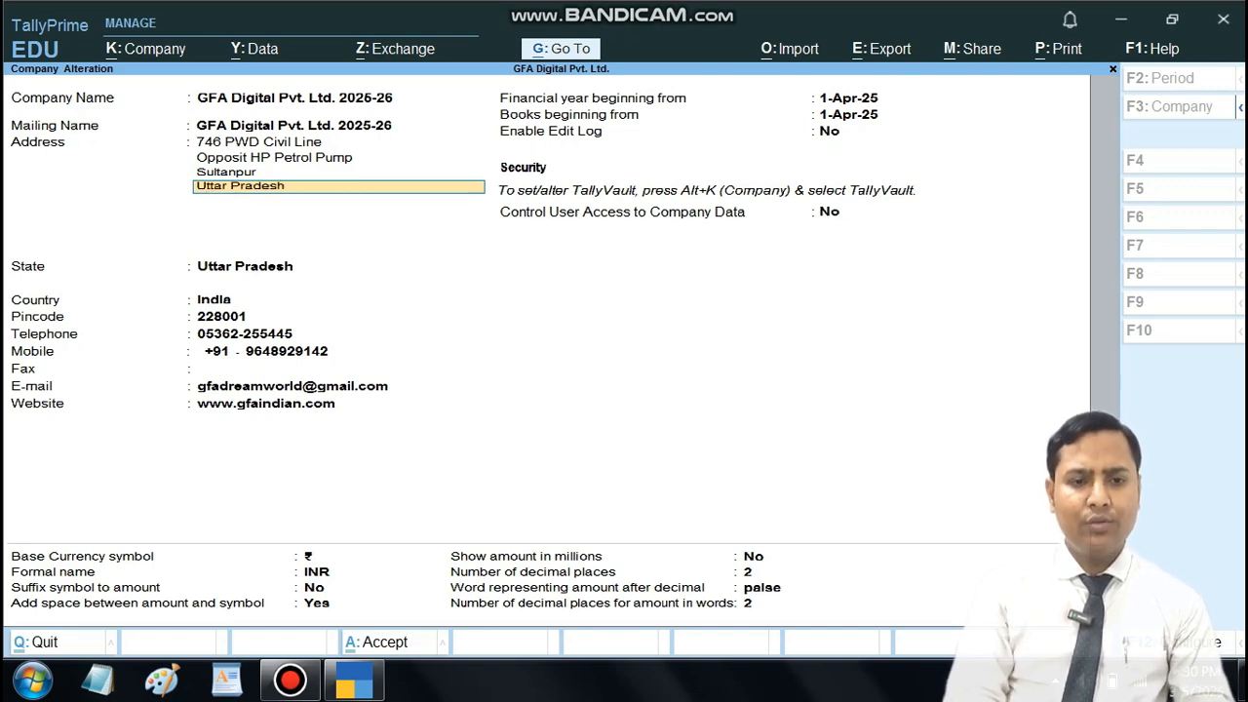
key("Return")
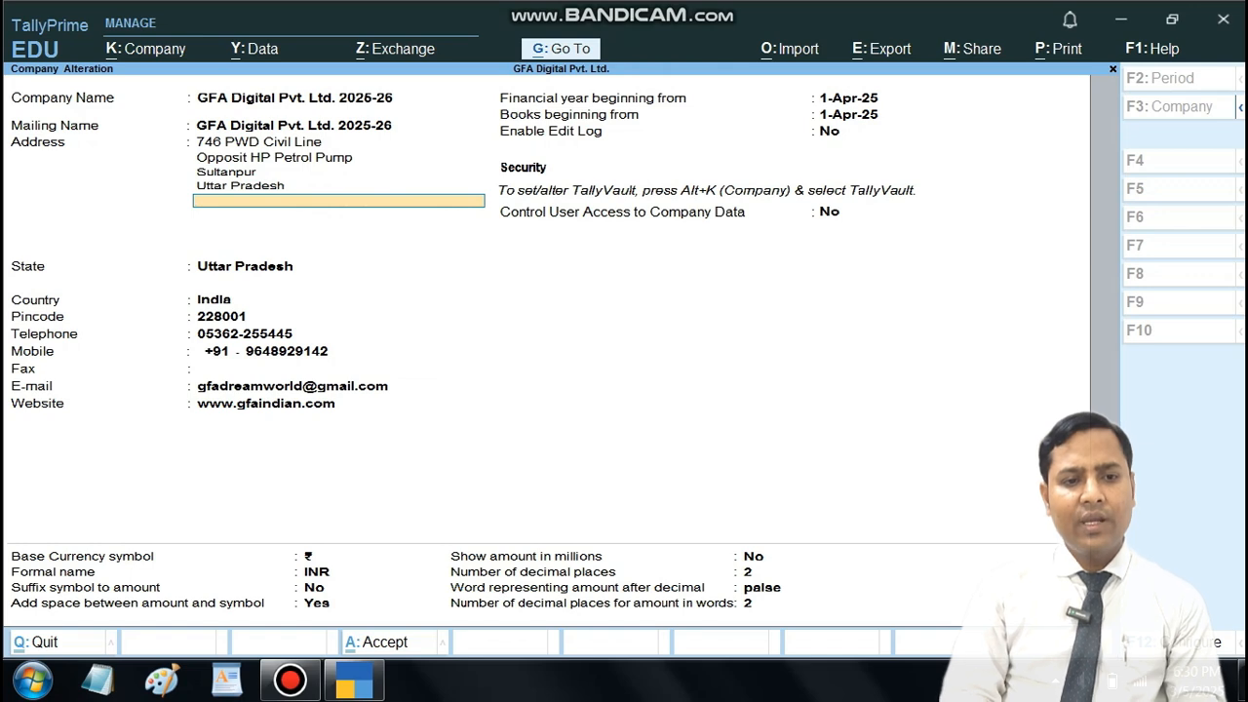
Step: Keep the company's remaining contact, financial year and currency details, save the alteration and return to the Gateway of Tally
key("Return")
key("Return")
key("Return")
key("Return")
key("Return")
key("Return")
key("Return")
key("Return")
key("Return")
key("Return")
key("Return")
key("Return")
key("Return")
key("Return")
key("Return")
key("Return")
key("Return")
key("Return")
key("Return")
key("Return")
key("Escape")
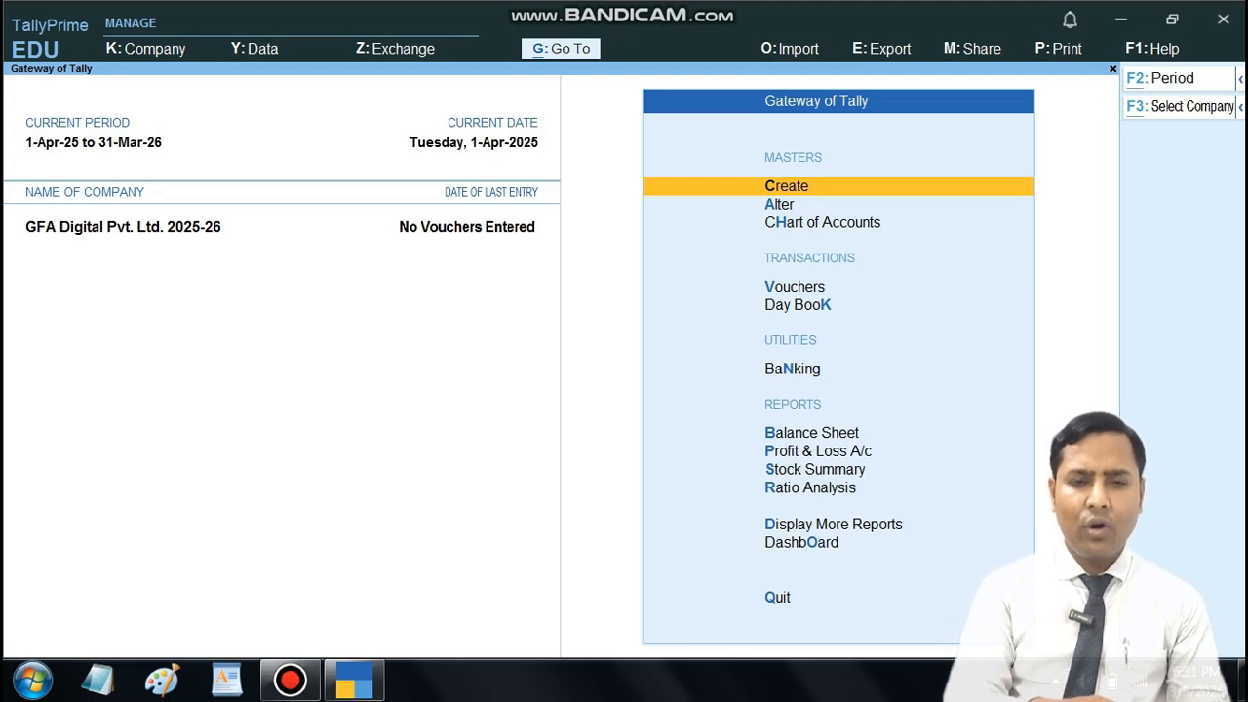
Step: Start a company data backup and keep C:\Tally as the backup destination path
key("alt+y")
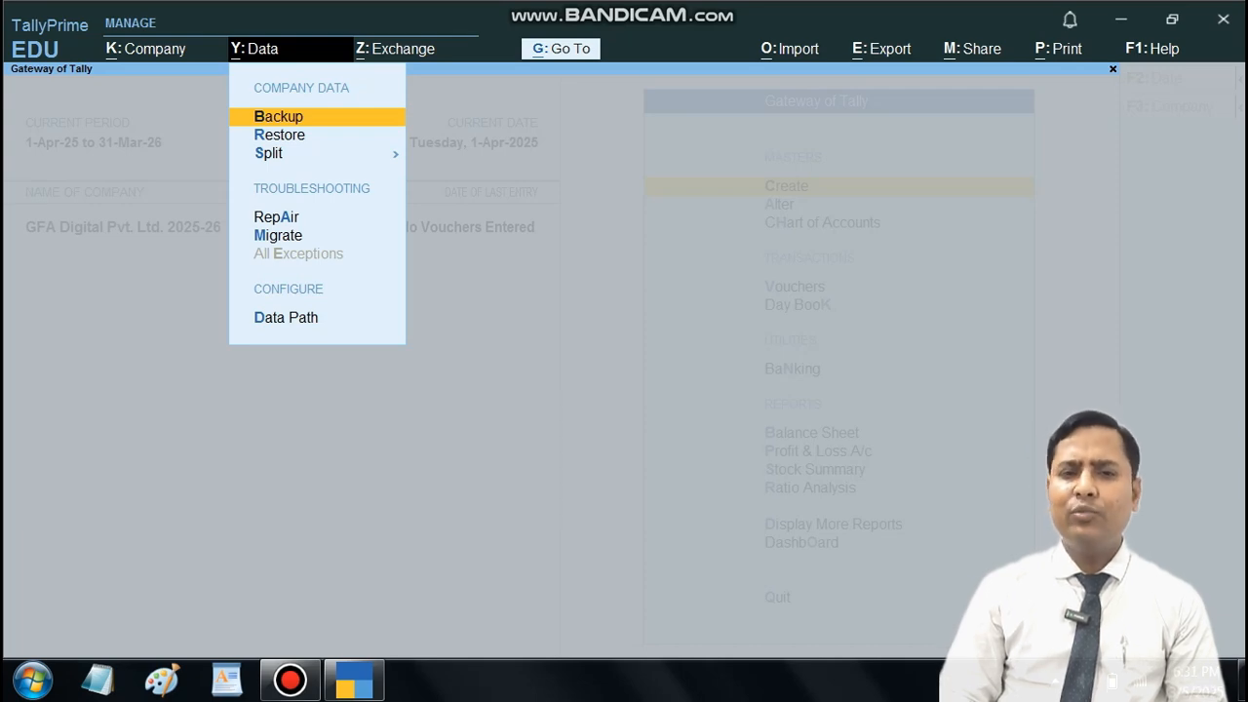
key("Return")
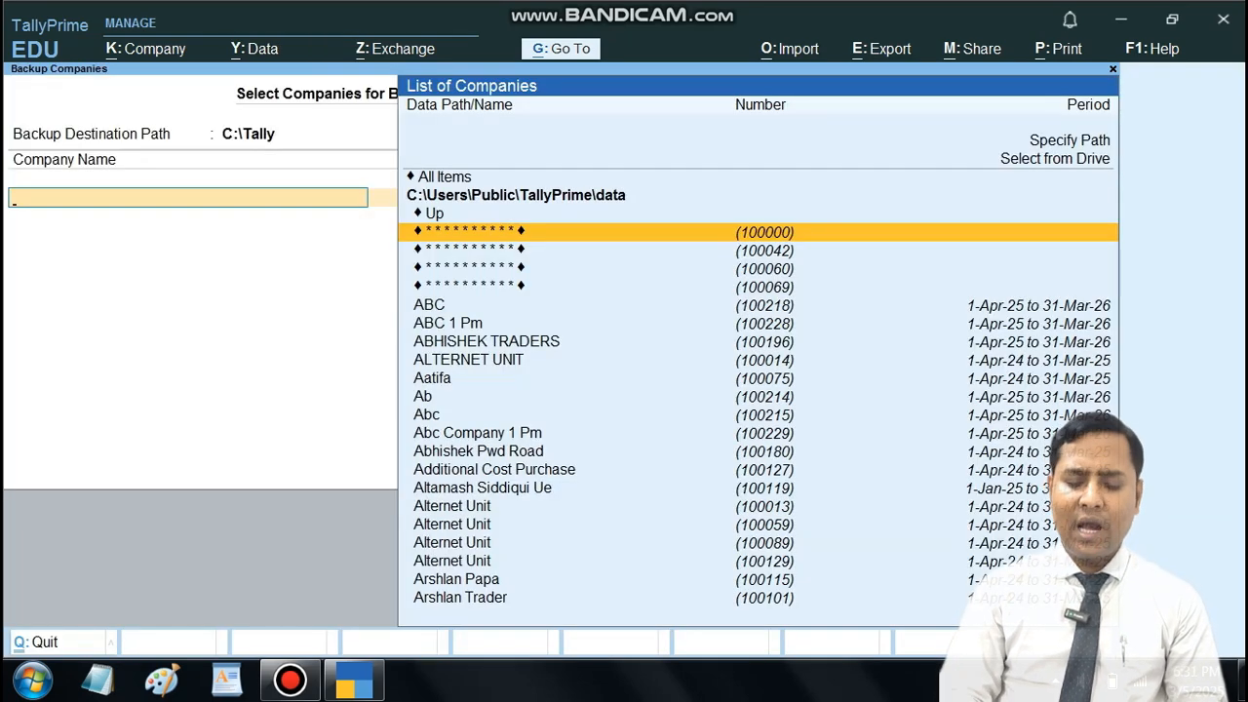
key("BackSpace")
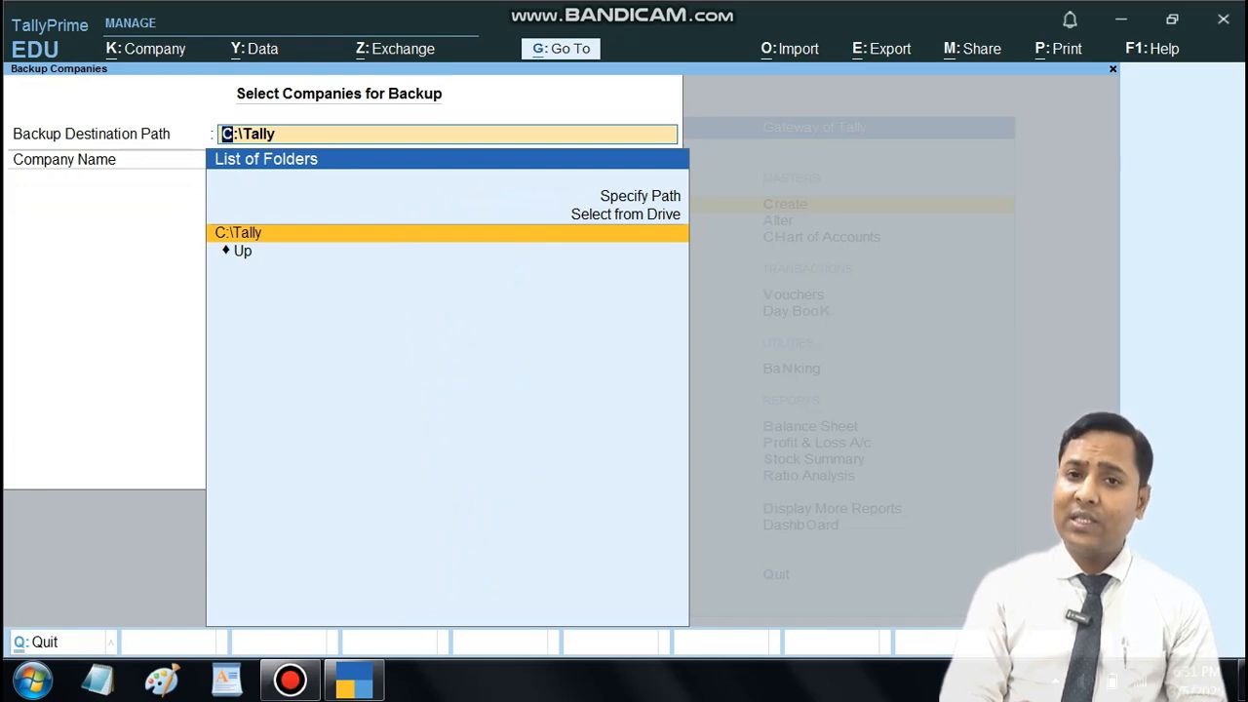
key("Return")
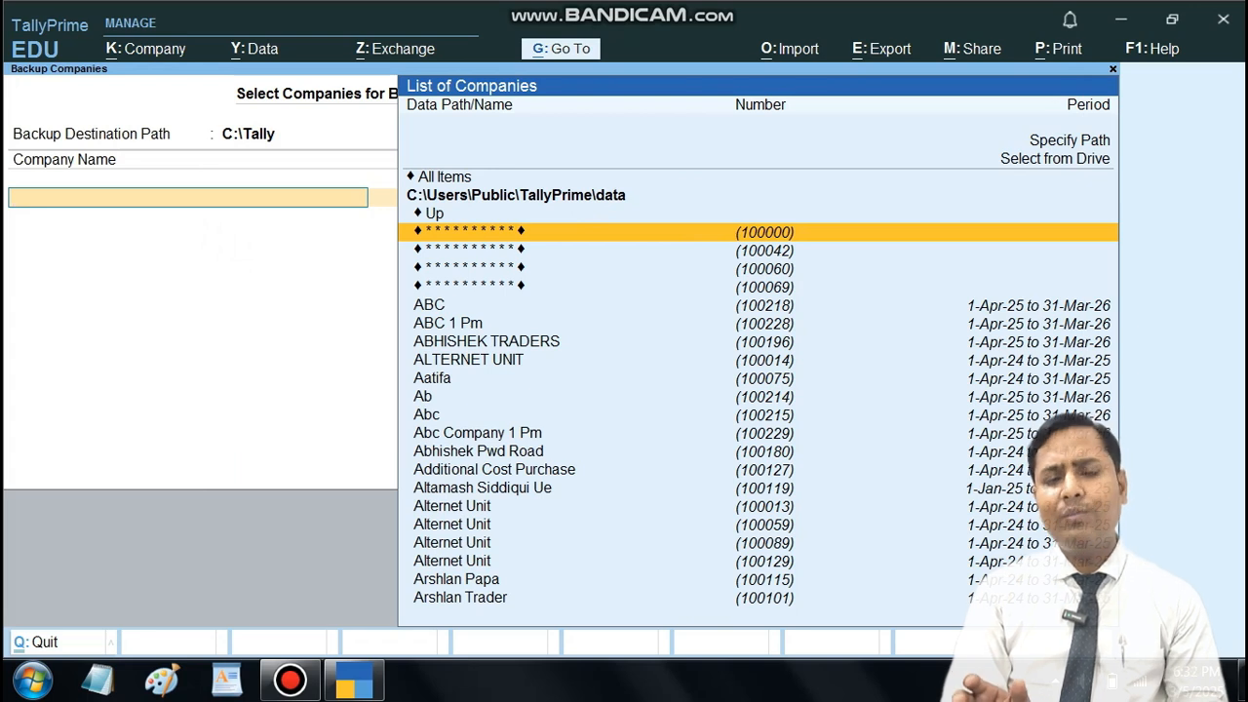
Step: Find GFA Digital Pvt. Ltd. 2025-26 with "GFA digit", make it the only company to back up and accept the backup
type("GFA")
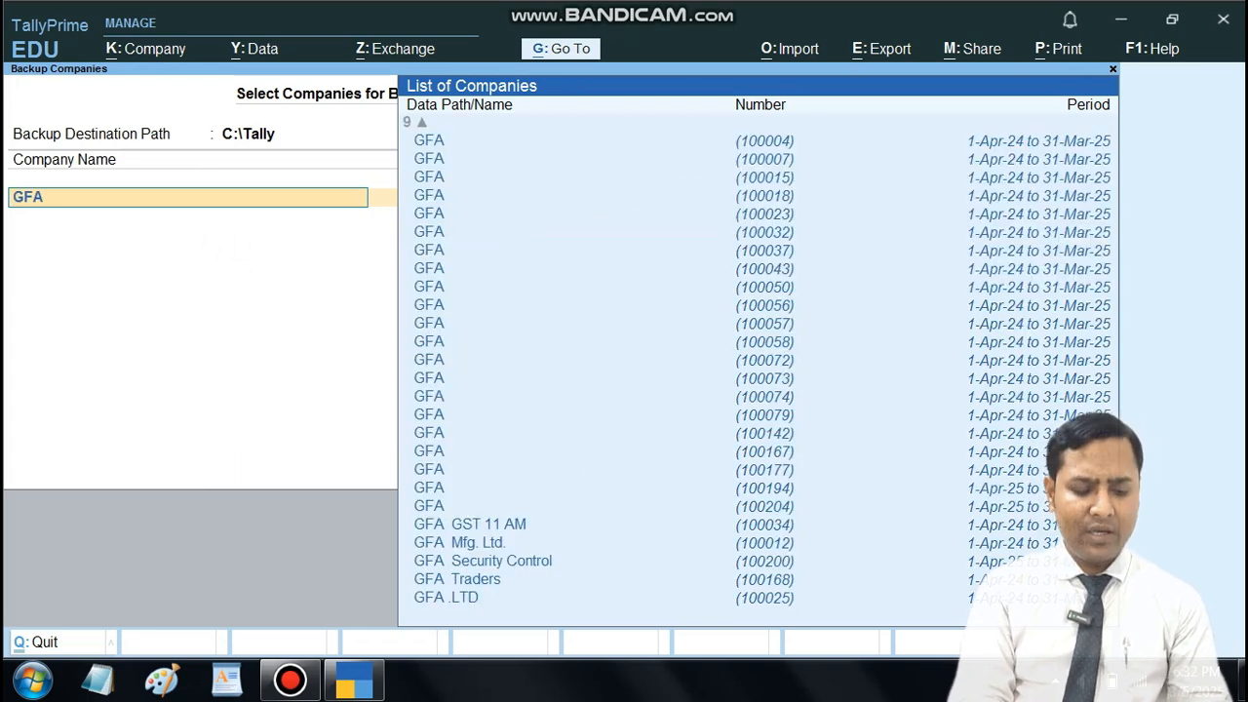
type(" digit")
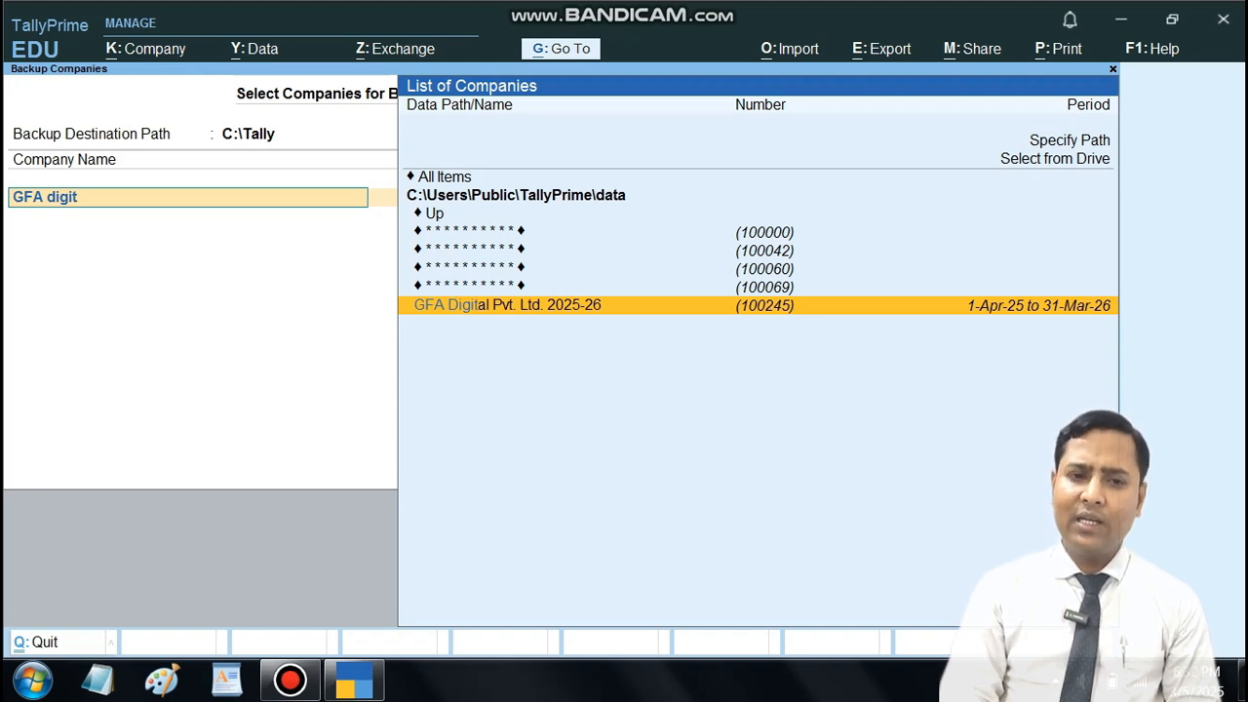
key("Return")
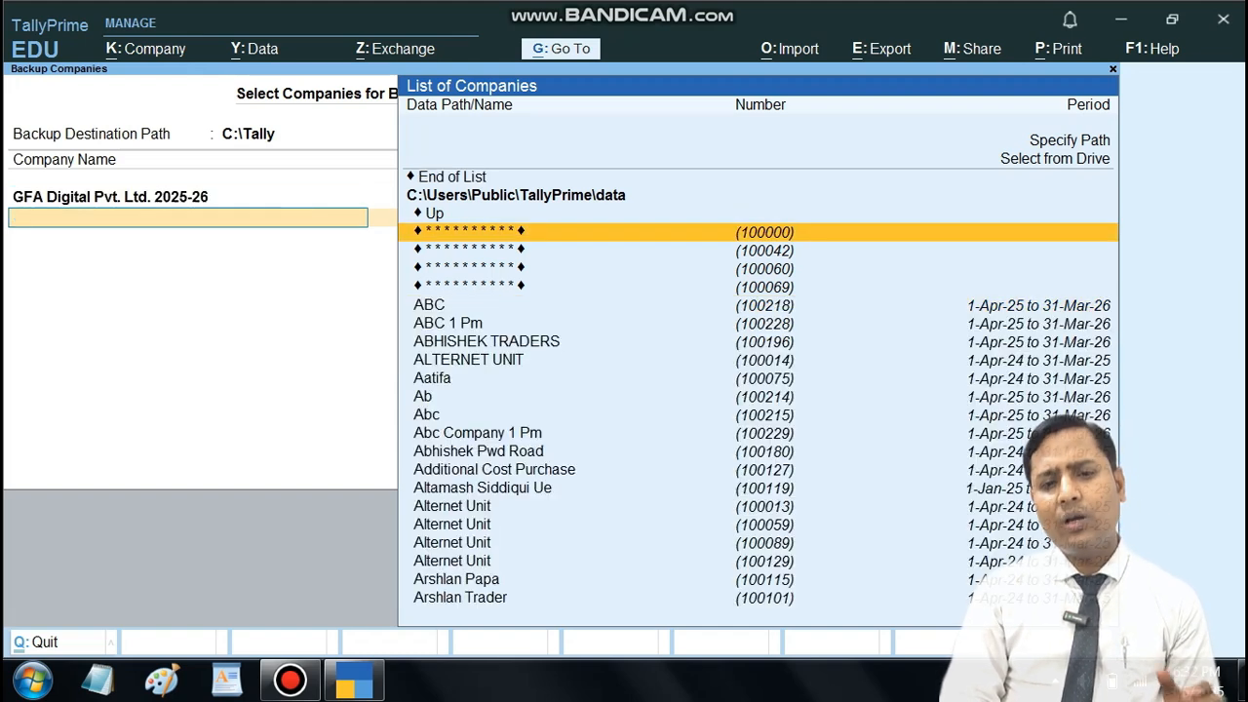
key("Up")
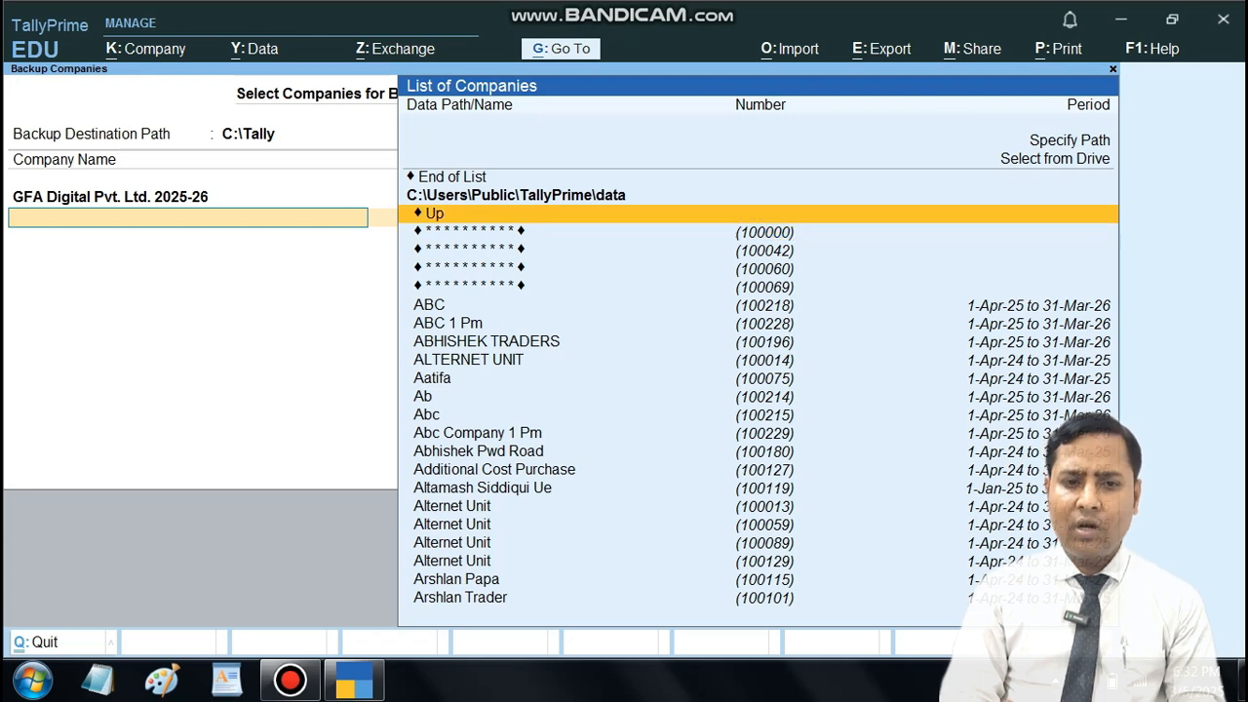
key("Up")
key("Up")
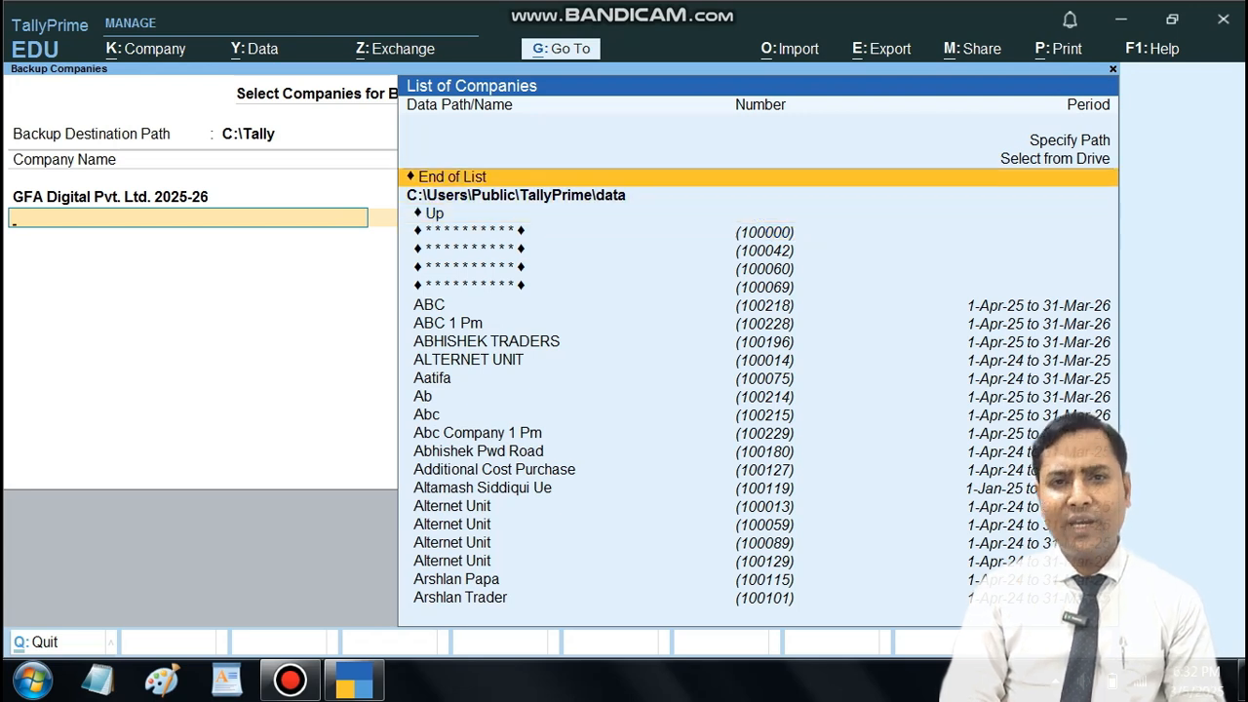
key("Return")
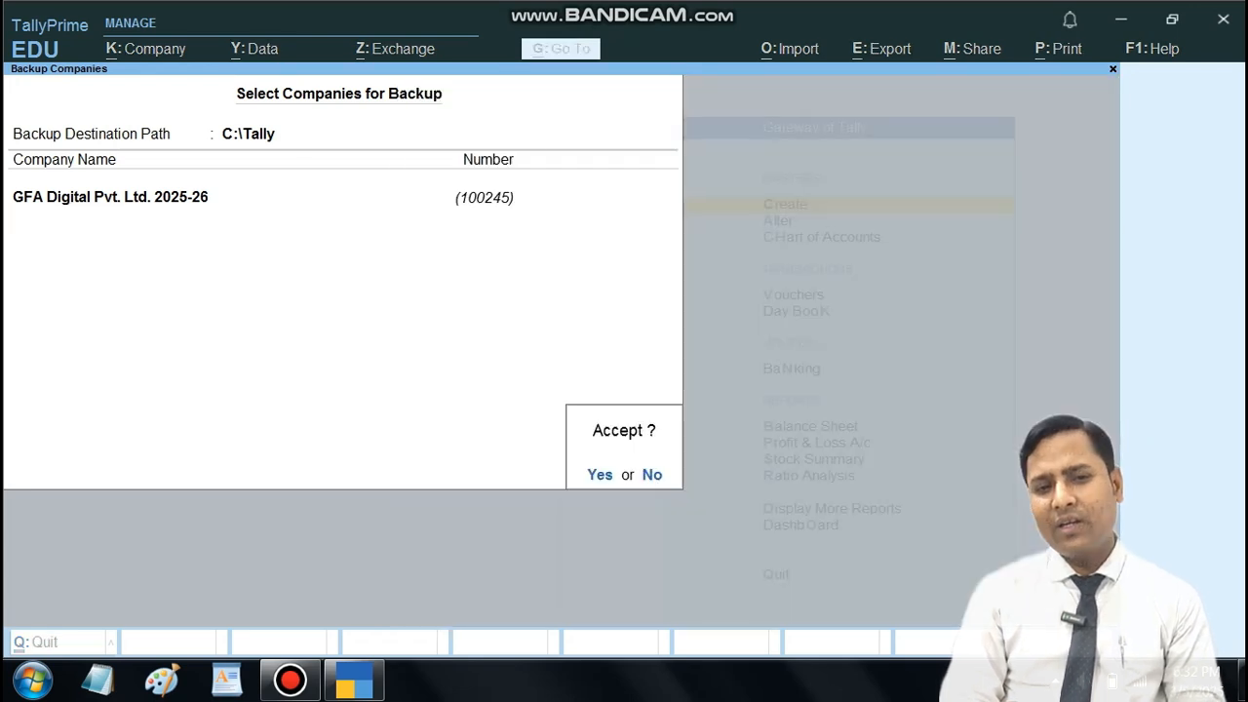
key("Return")
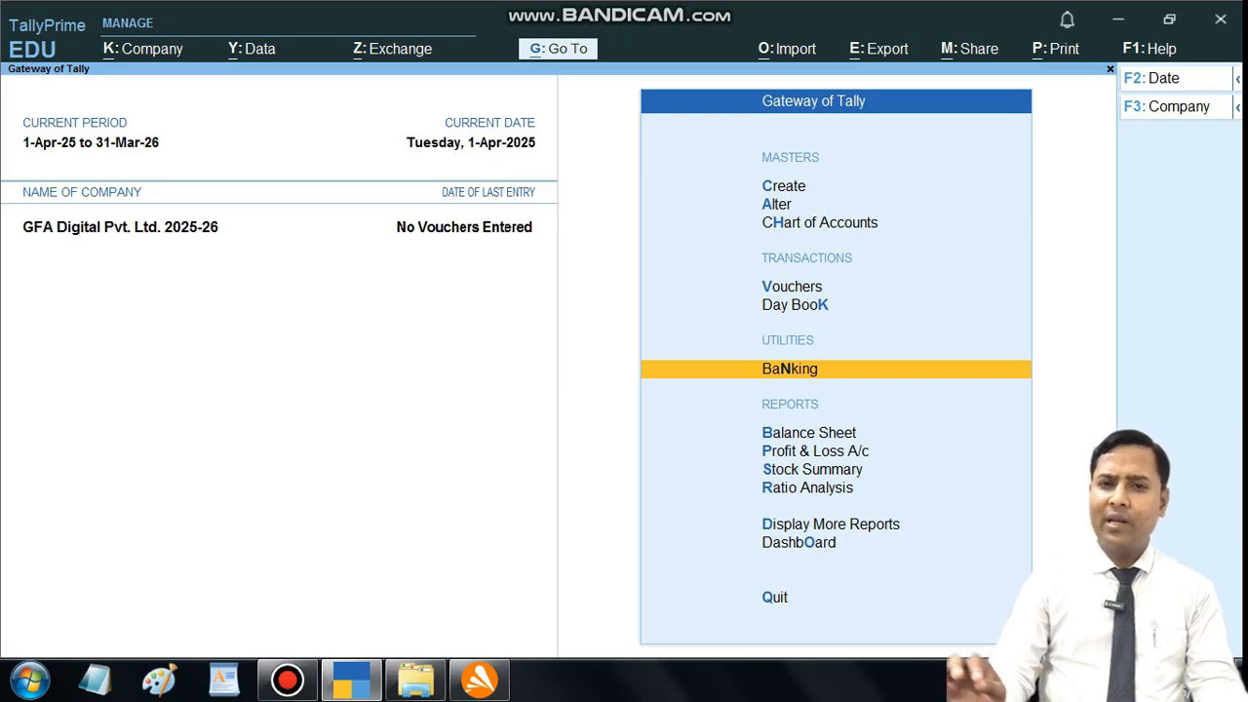
Step: Open GFA Digital Pvt. Ltd. 2025-26 for alteration, delete the company and confirm its deletion
key("F3")
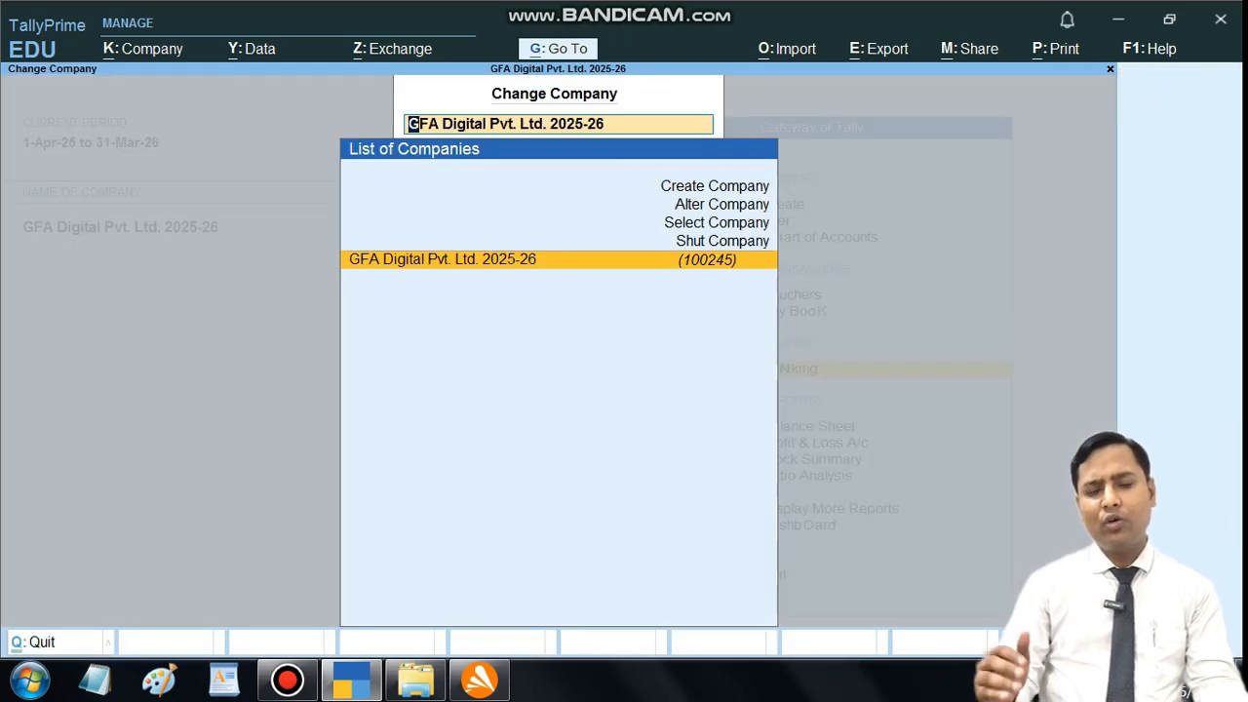
key("Up")
key("Up")
key("Up")
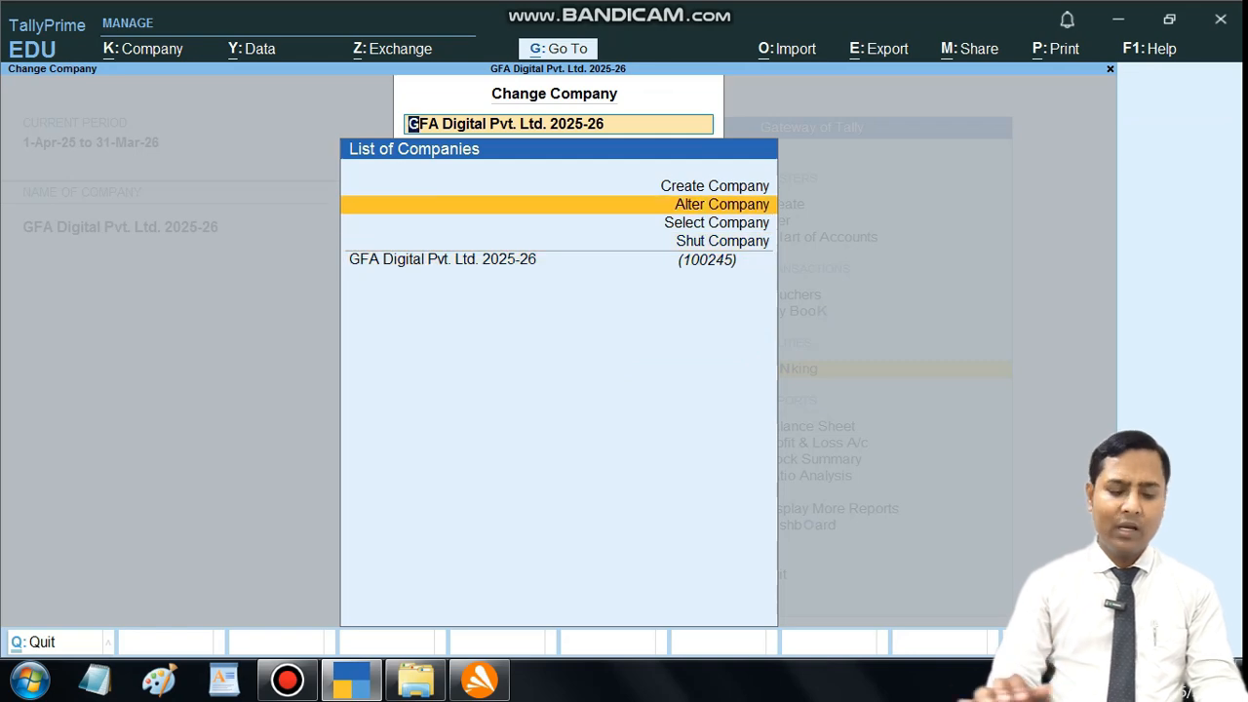
key("Return")
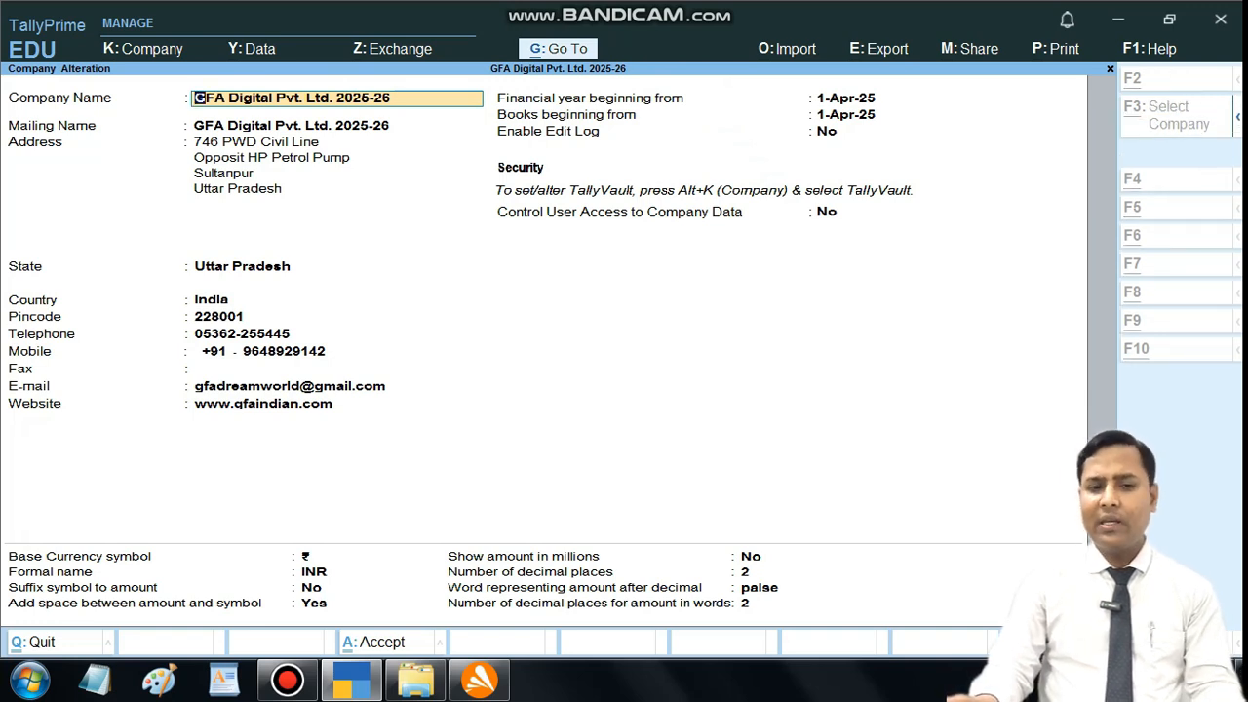
key("alt+d")
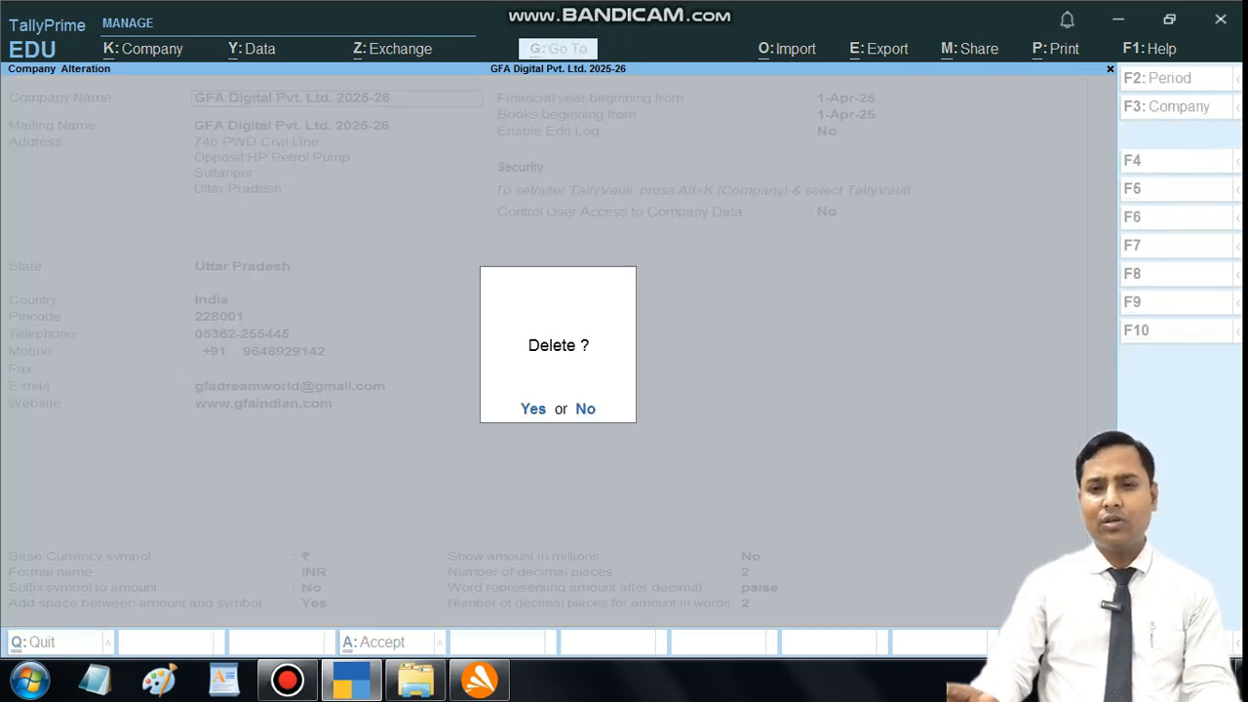
key("Return")
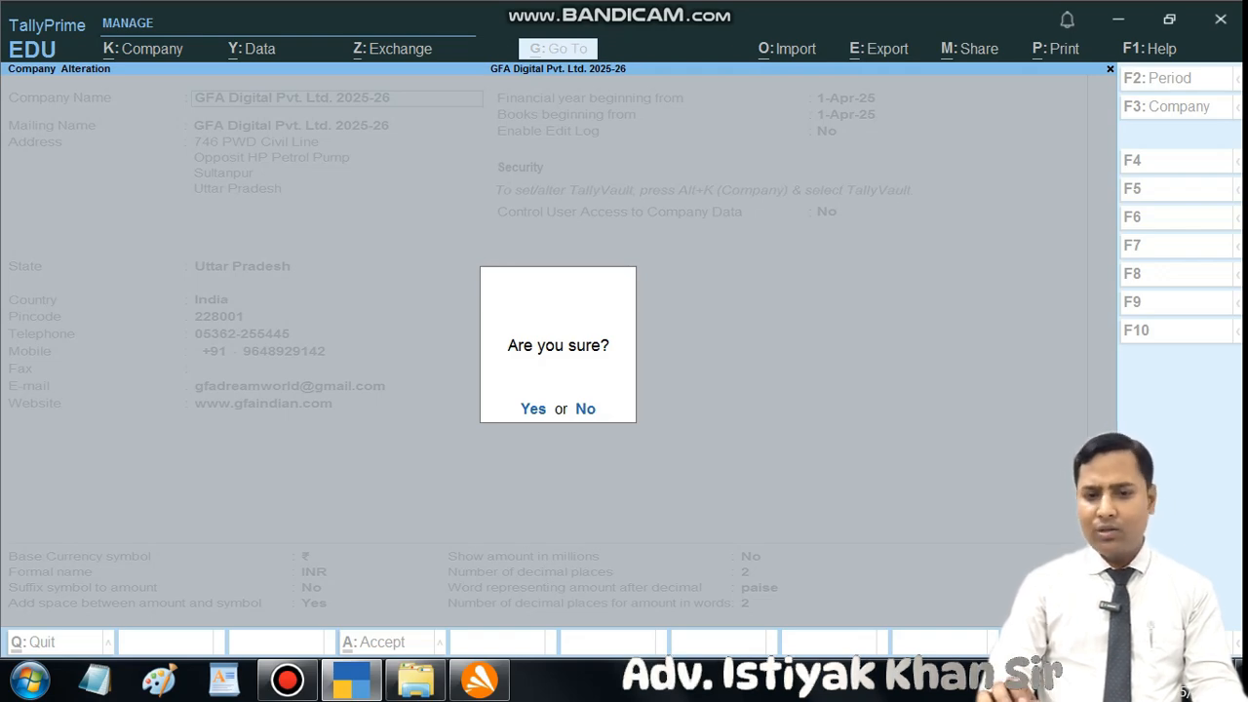
key("y")
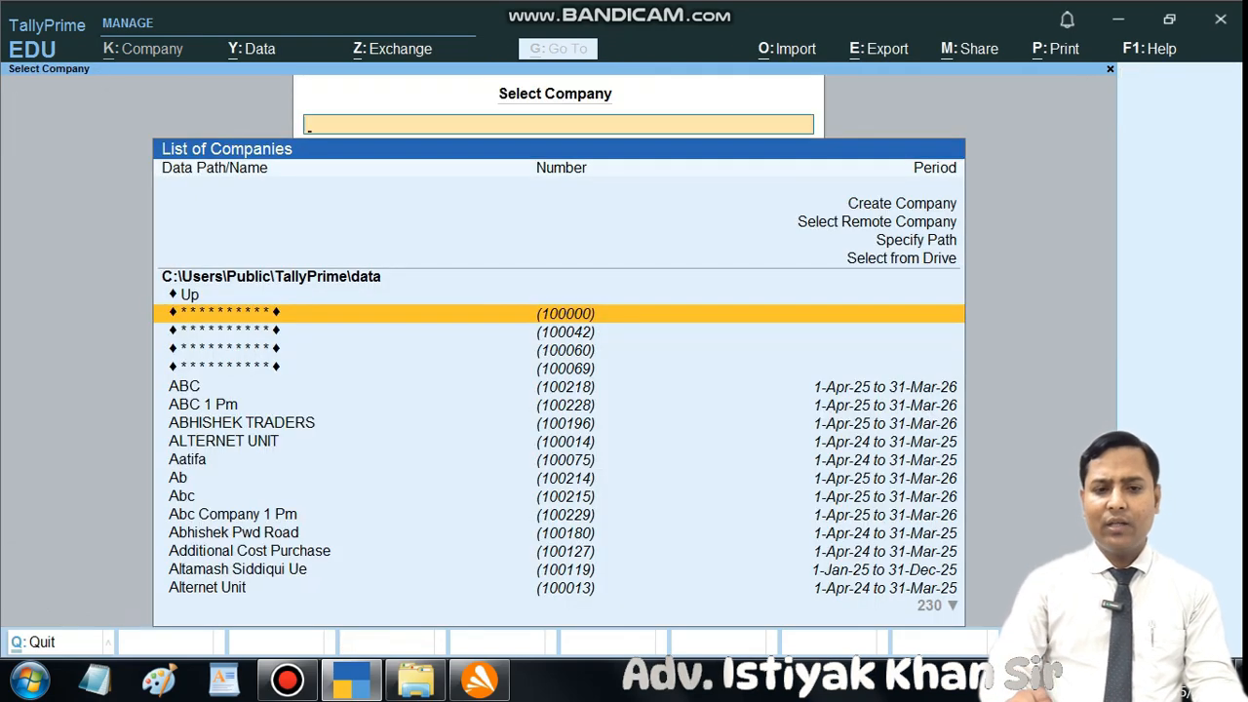
Step: Search the company list for "GFA digi" to check for the deleted company, and clear the search text
type("GFA")
type("digi")
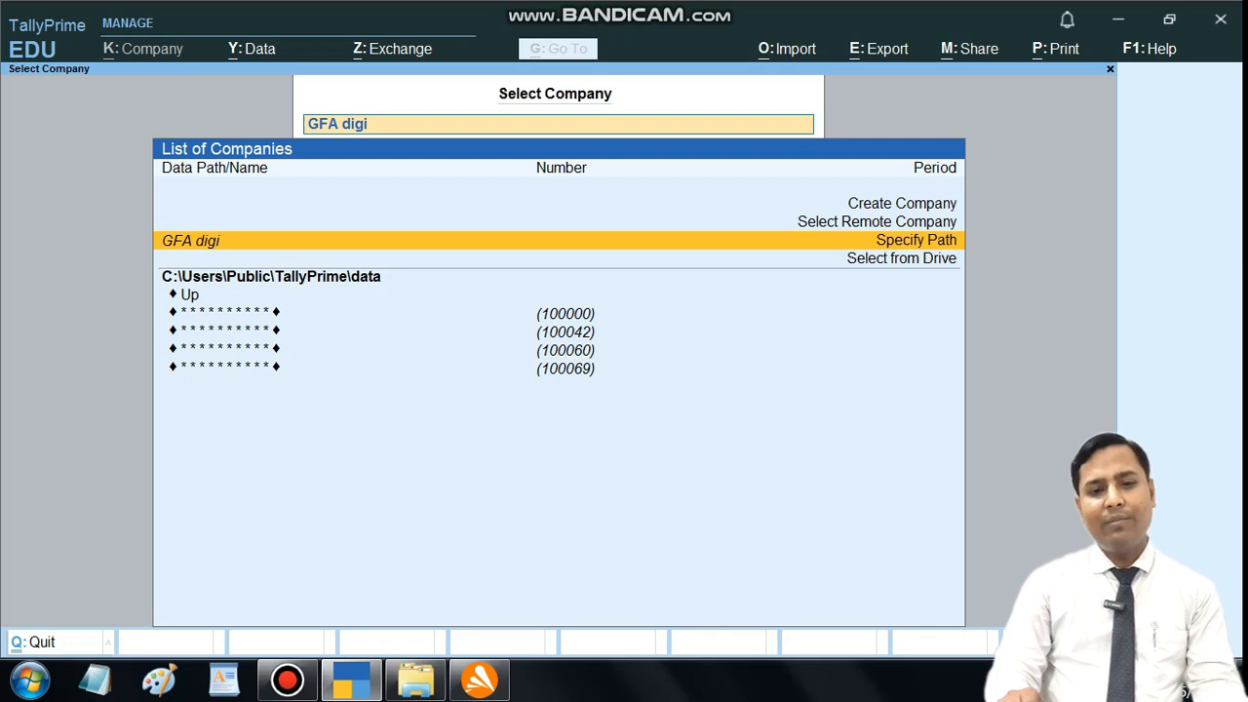
key("BackSpace")
key("BackSpace")
key("BackSpace")
key("BackSpace")
key("BackSpace")
key("BackSpace")
key("BackSpace")
key("BackSpace")
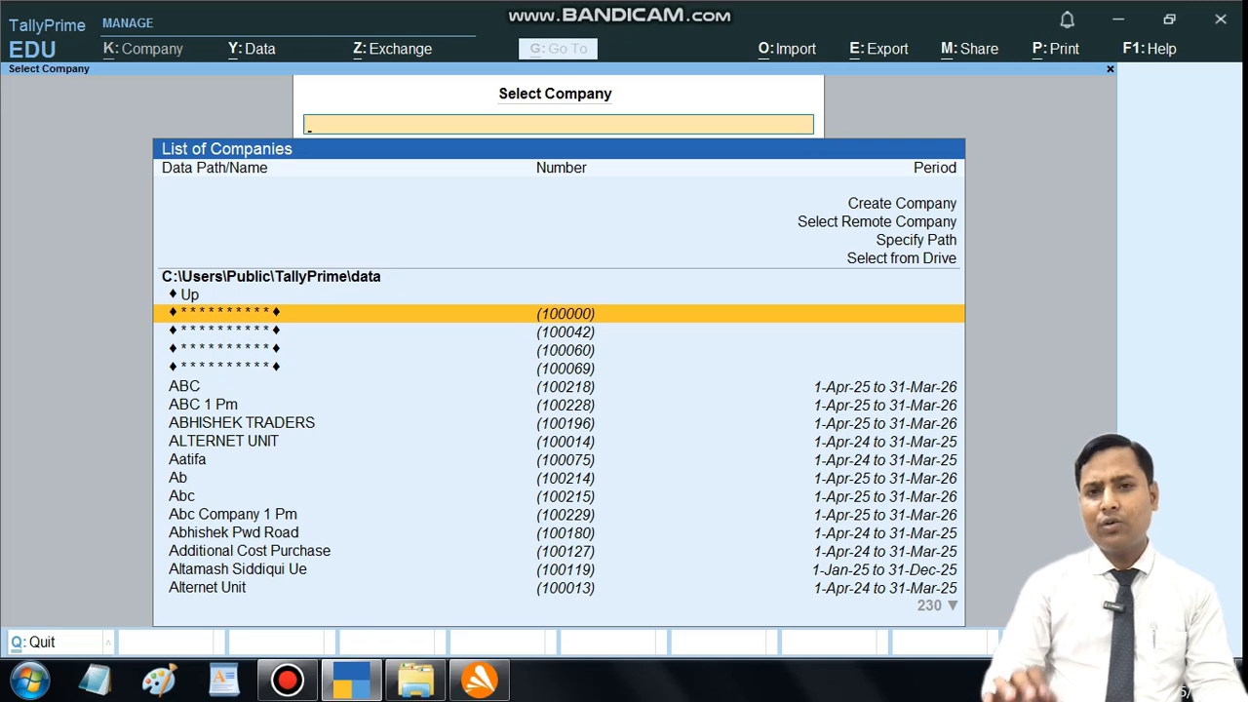
Step: Start a company data restore and add GFA Digital Pvt. Ltd. 2025-26 from the C:\Tally backups, finding it with "gfa dig"
key("alt+y")
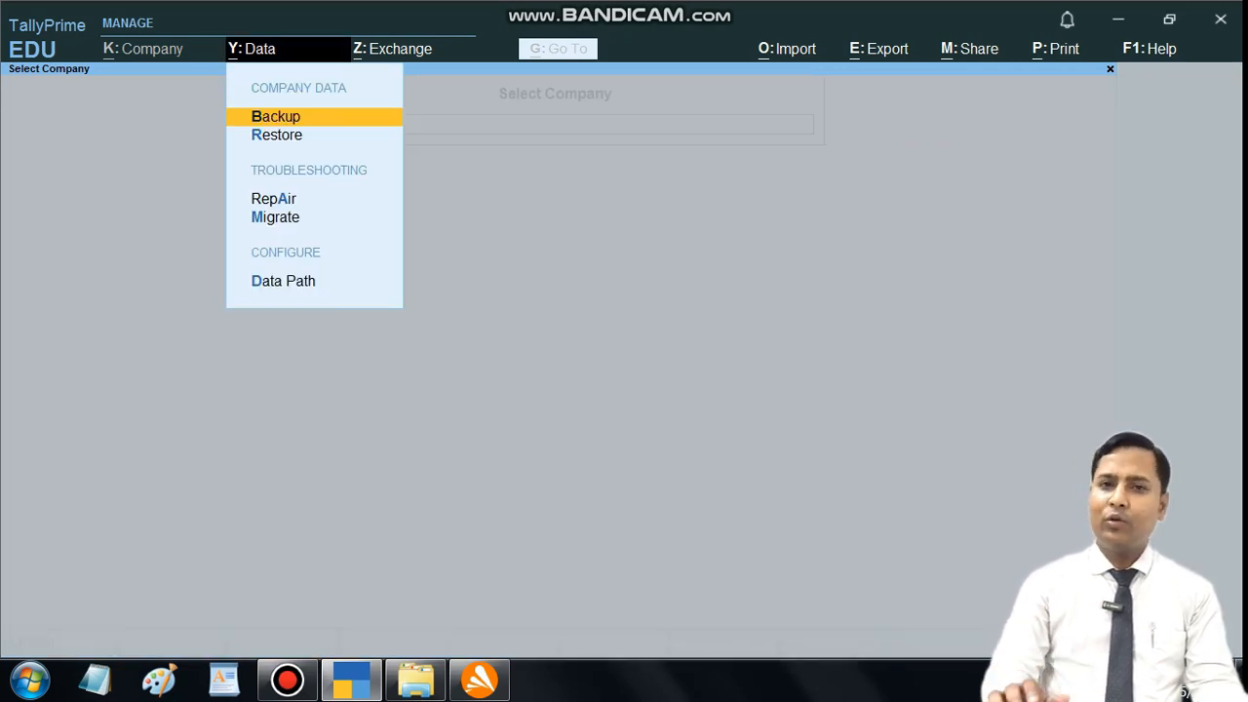
key("Down")
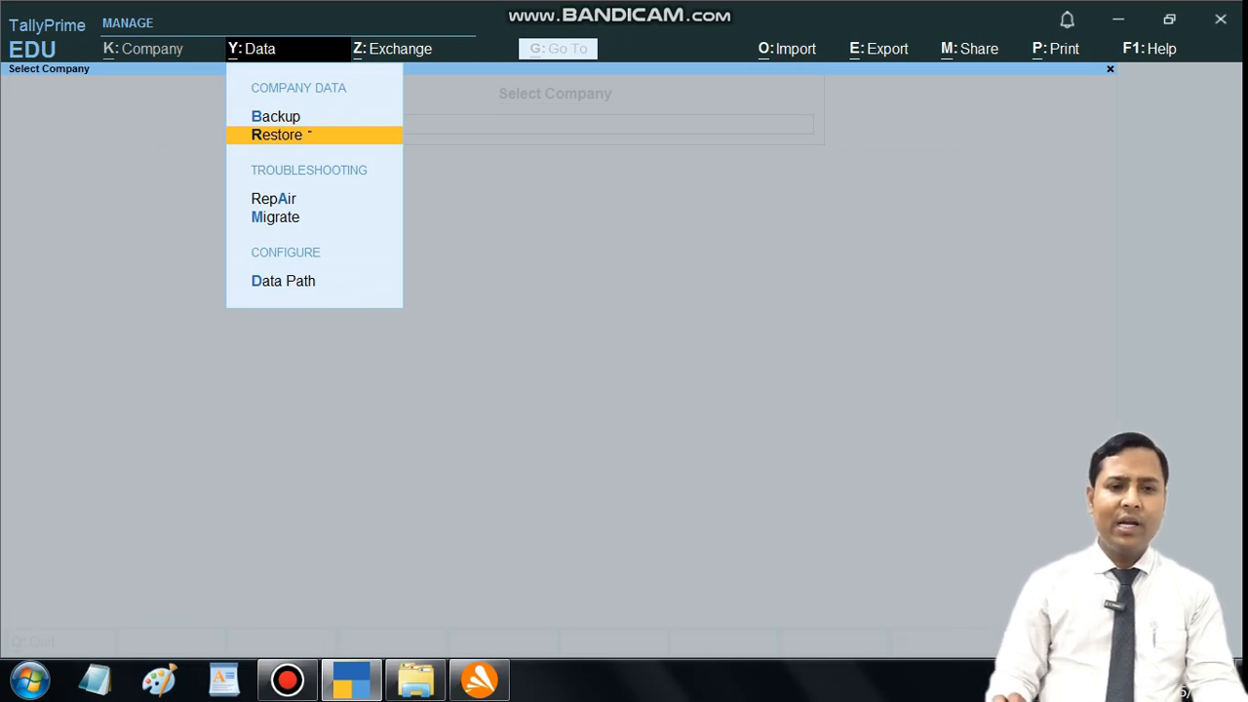
key("Return")
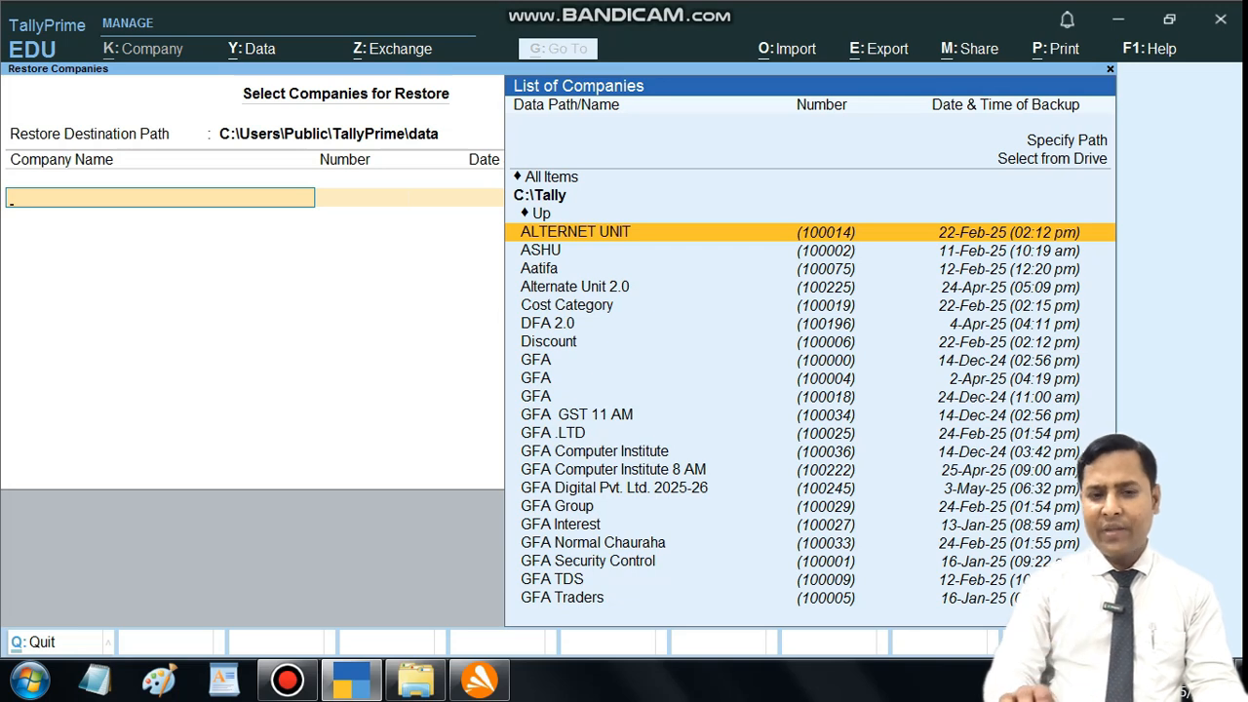
key("Up")
key("Up")
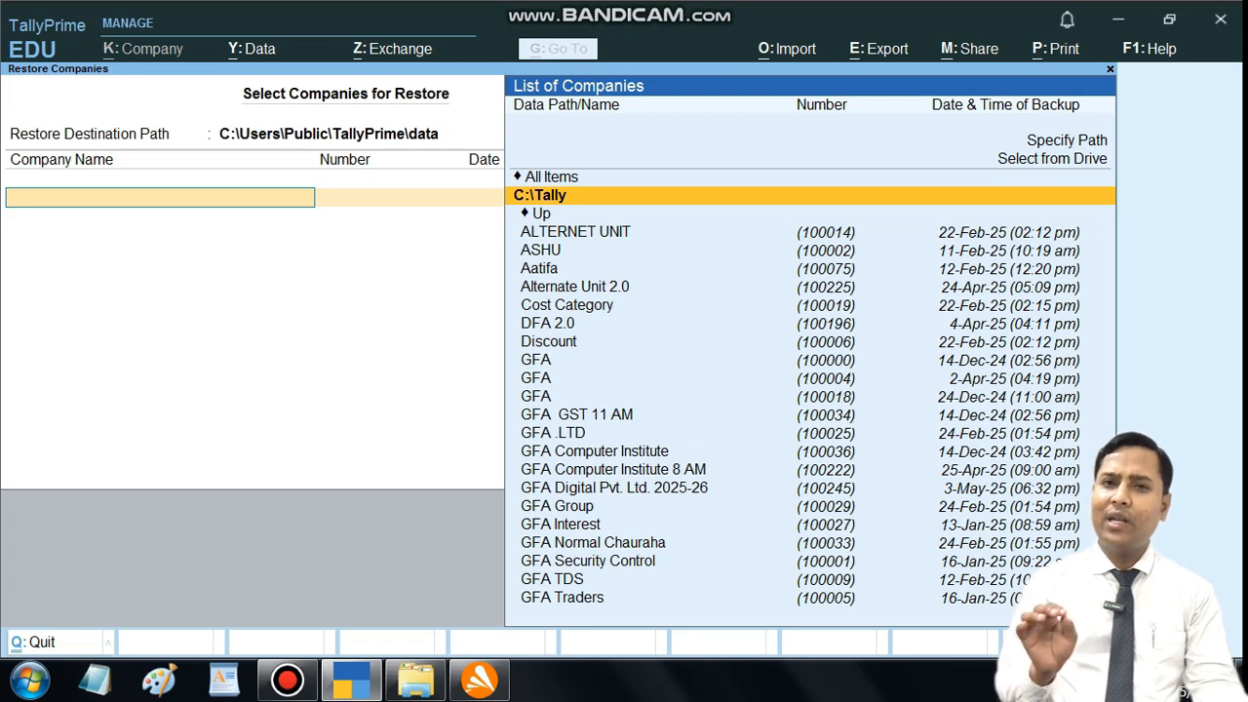
key("Down")
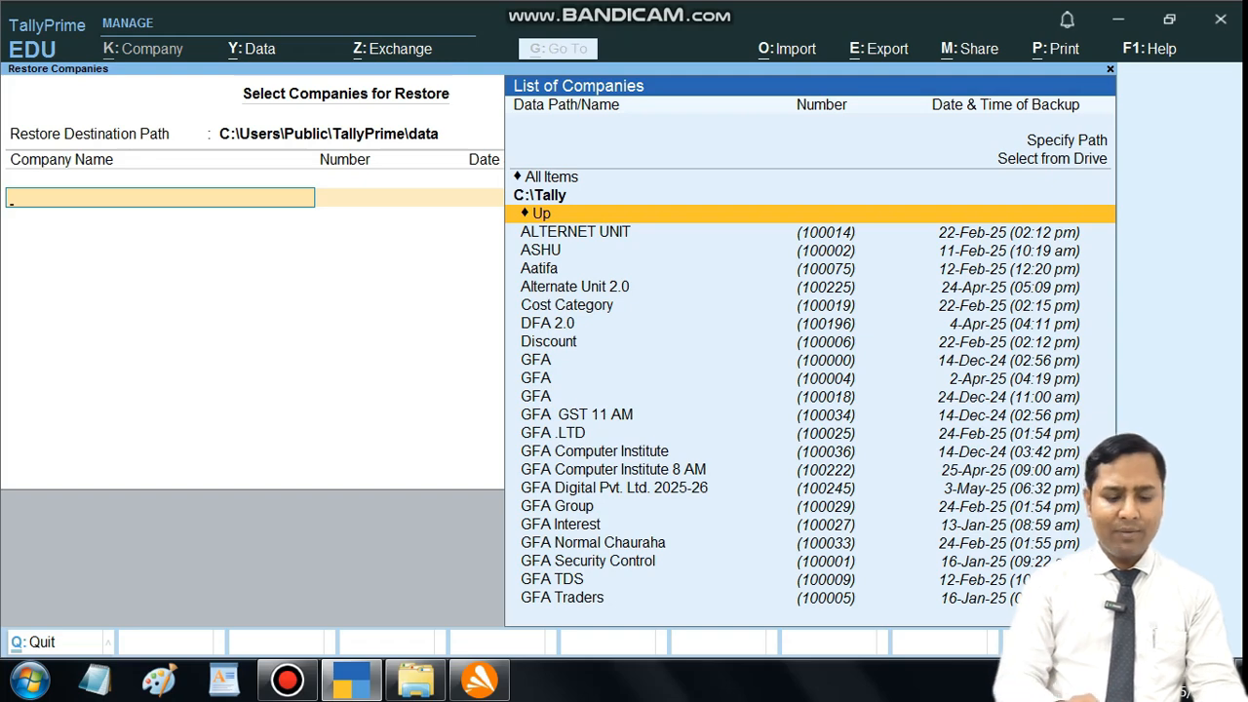
type("gfa dig")
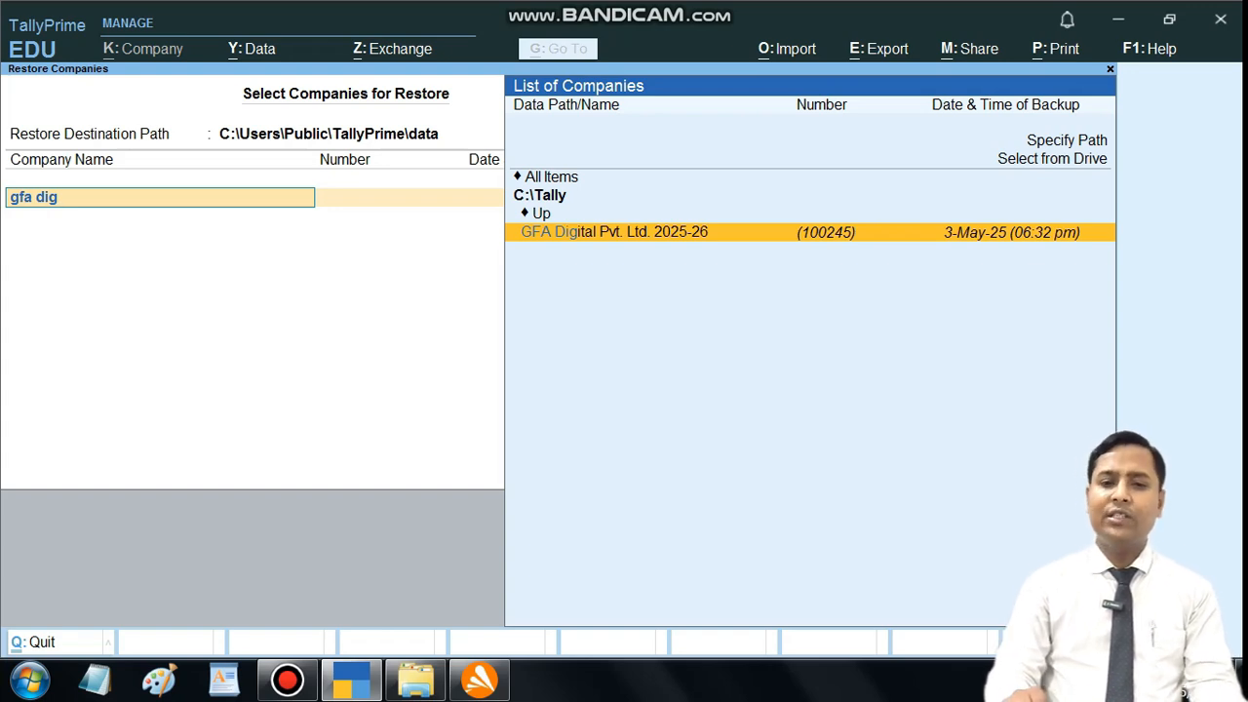
key("Return")
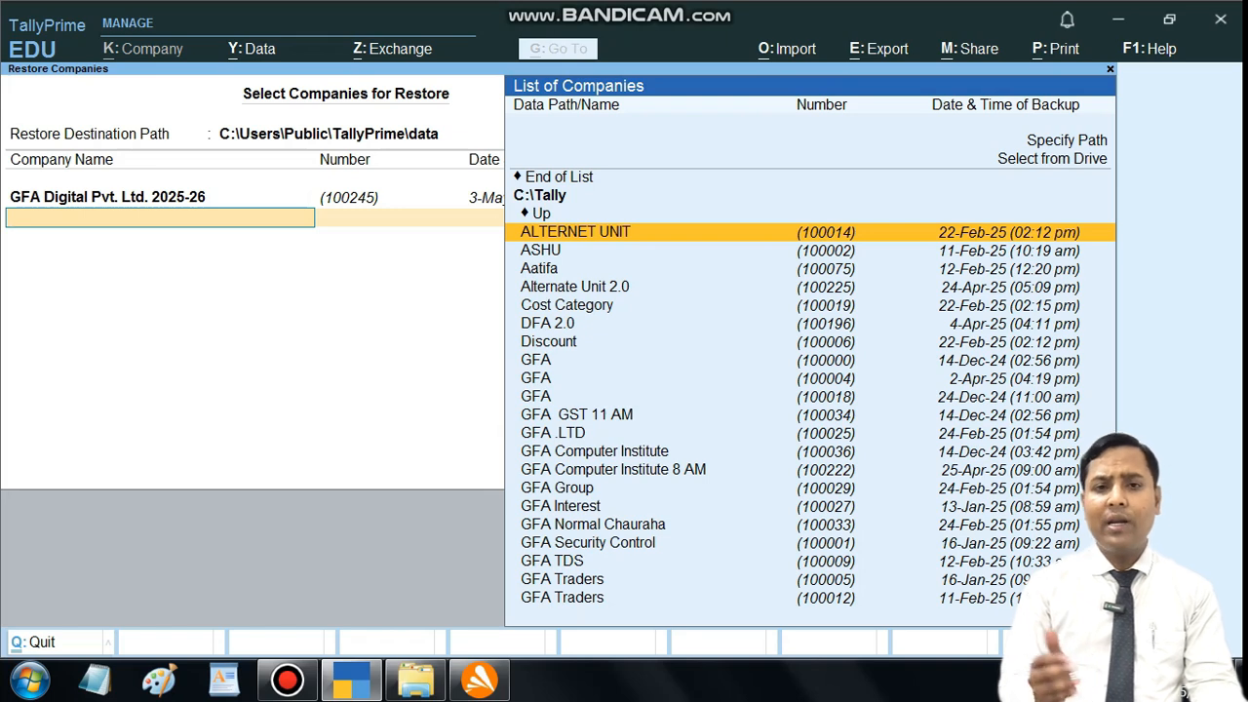
Step: End the list of companies to restore and accept the restore to C:\Users\Public\TallyPrime\data
key("Up")
key("Up")
key("Up")
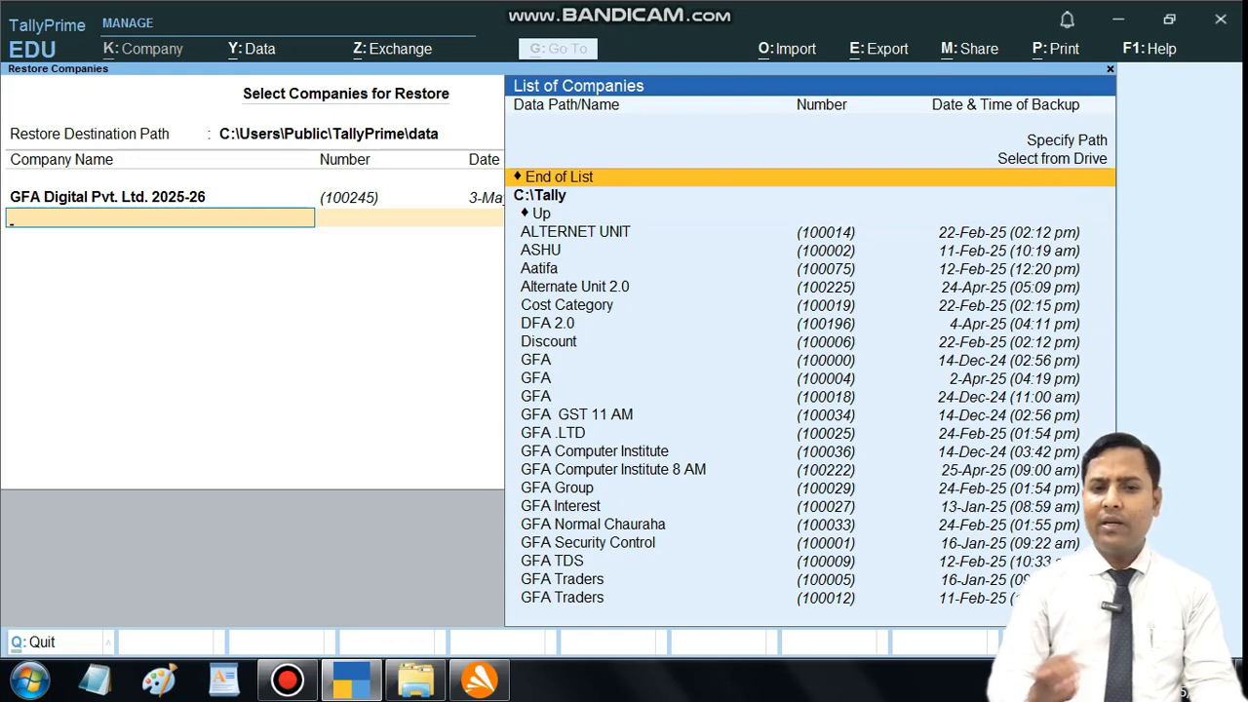
key("Return")
key("Return")
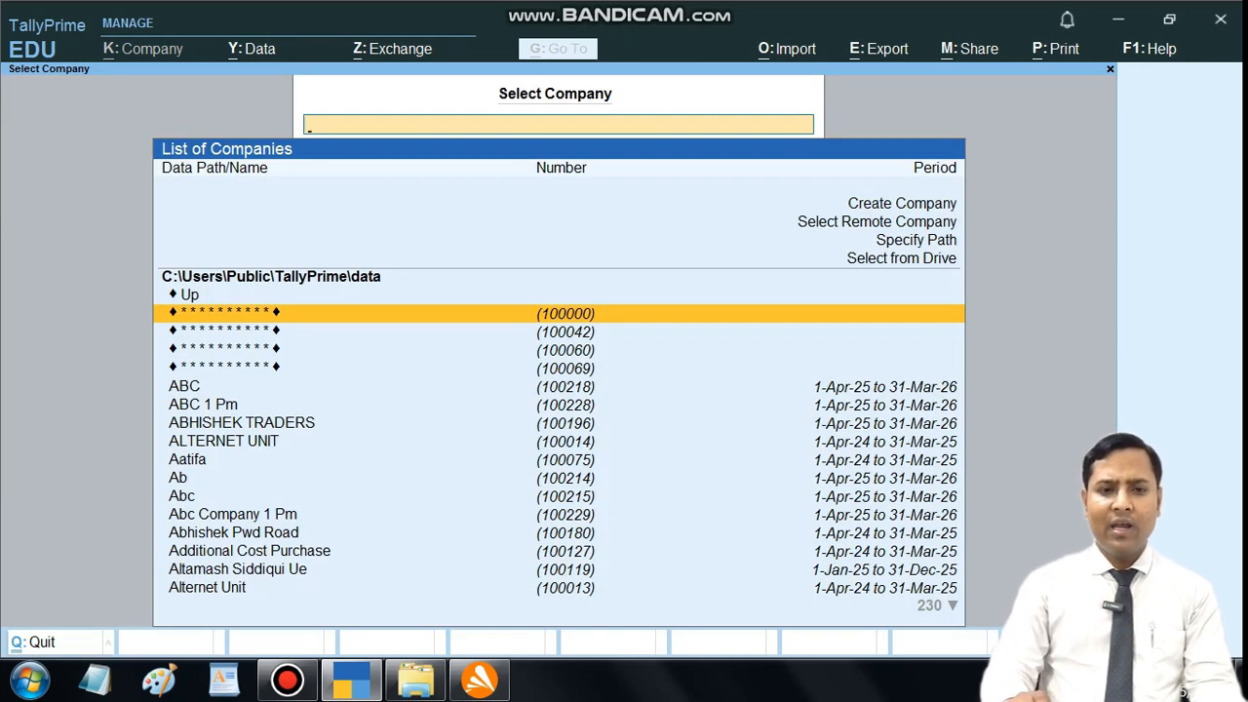
Step: Search the company list for "gfa dig" to check for the restored company, and clear the search text
type("gfa")
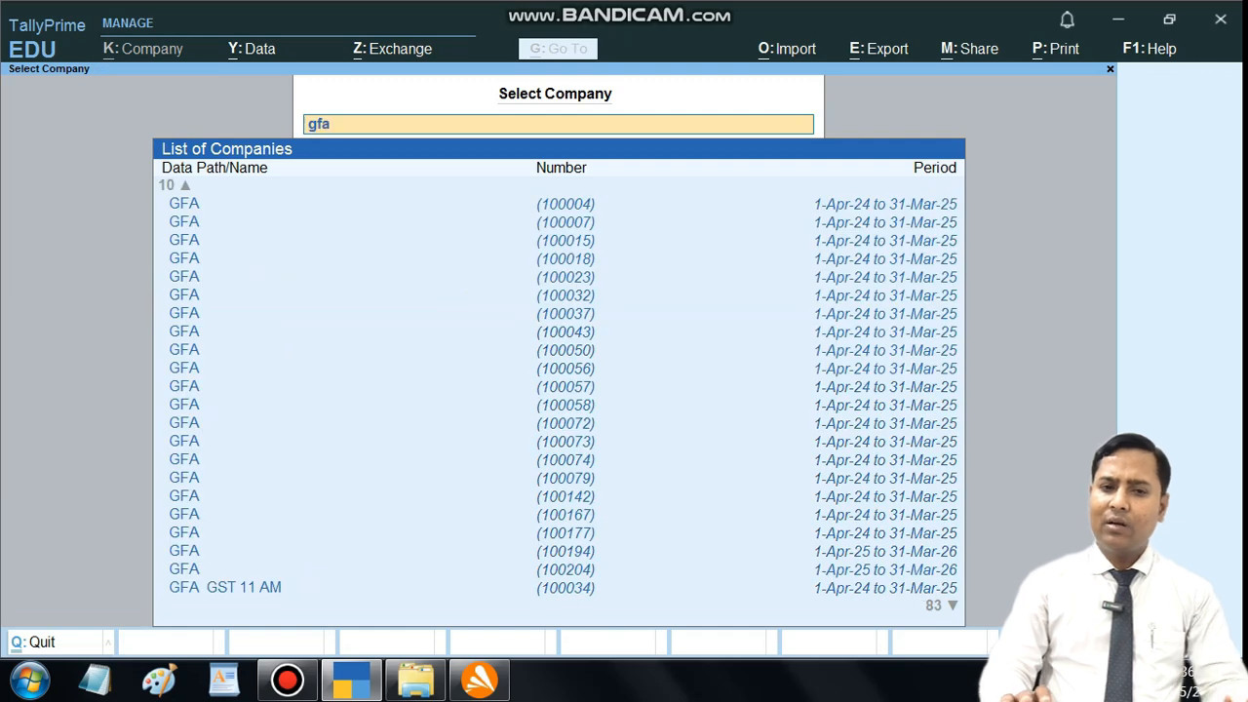
type(" digg")
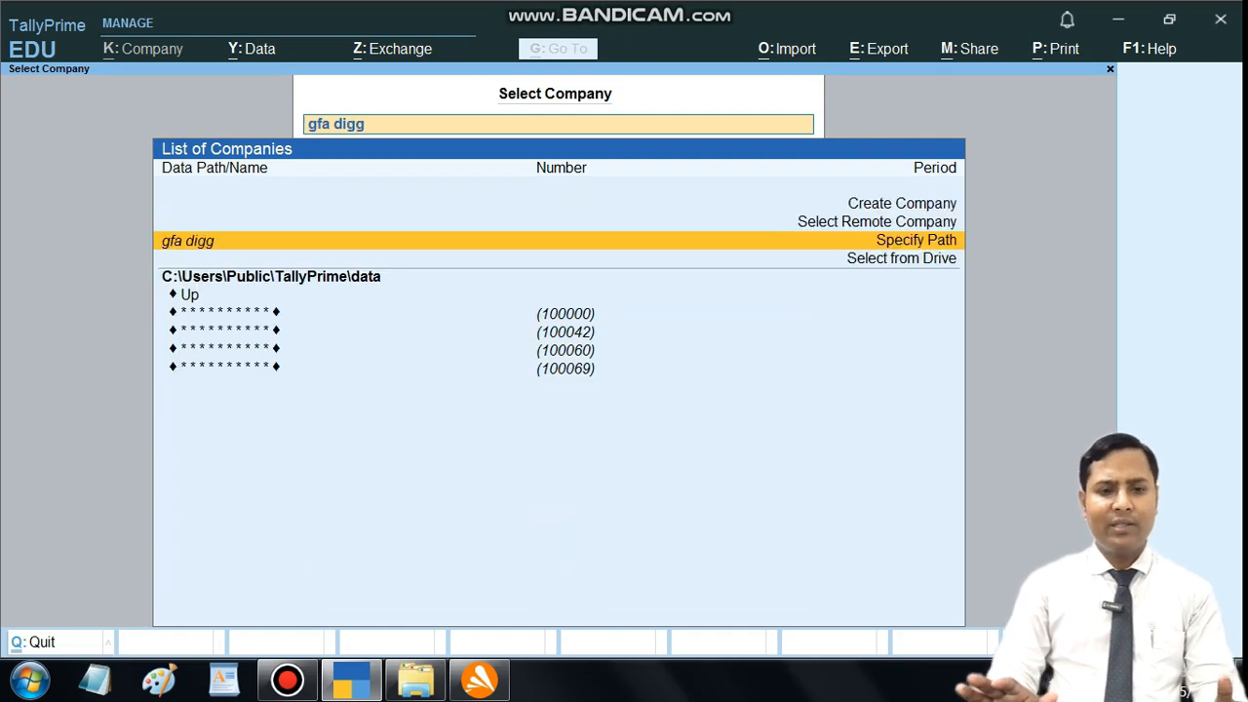
key("BackSpace")
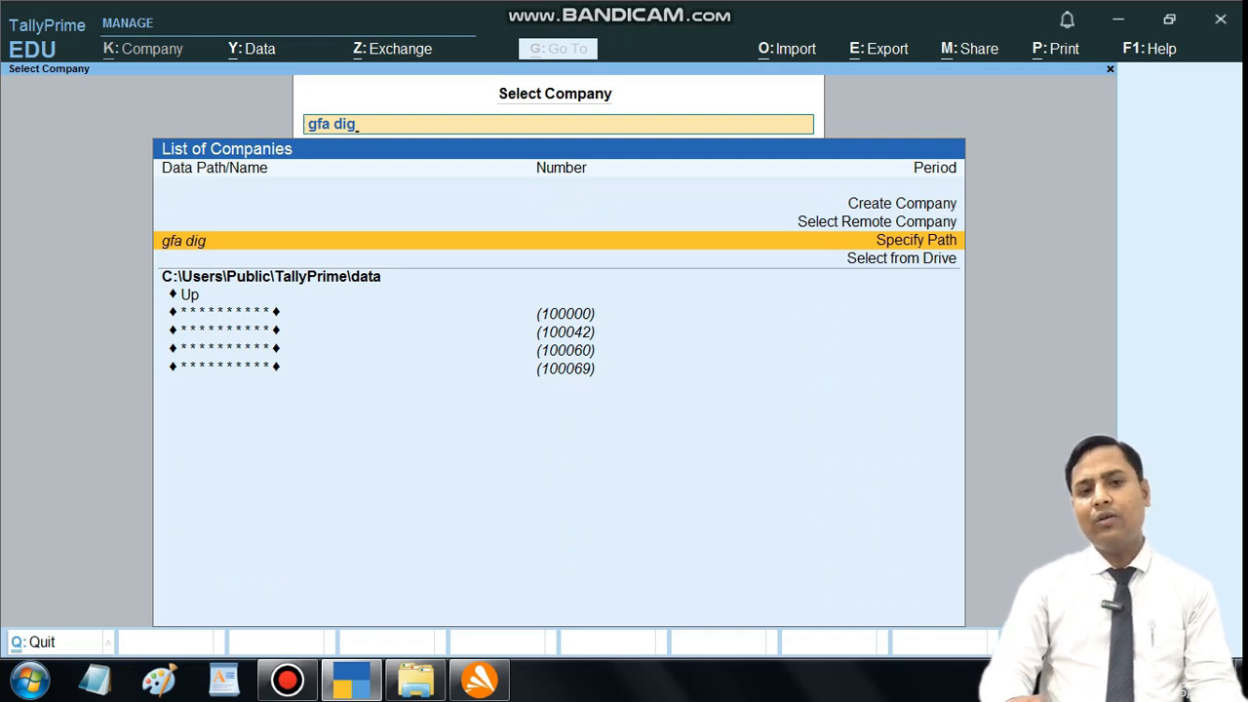
key("BackSpace")
key("BackSpace")
key("BackSpace")
key("BackSpace")
key("BackSpace")
key("BackSpace")
key("BackSpace")
Step: Reload the company list, find GFA Digital Pvt. Ltd. 2025-26 with "gfa digi" and open it
key("Escape")
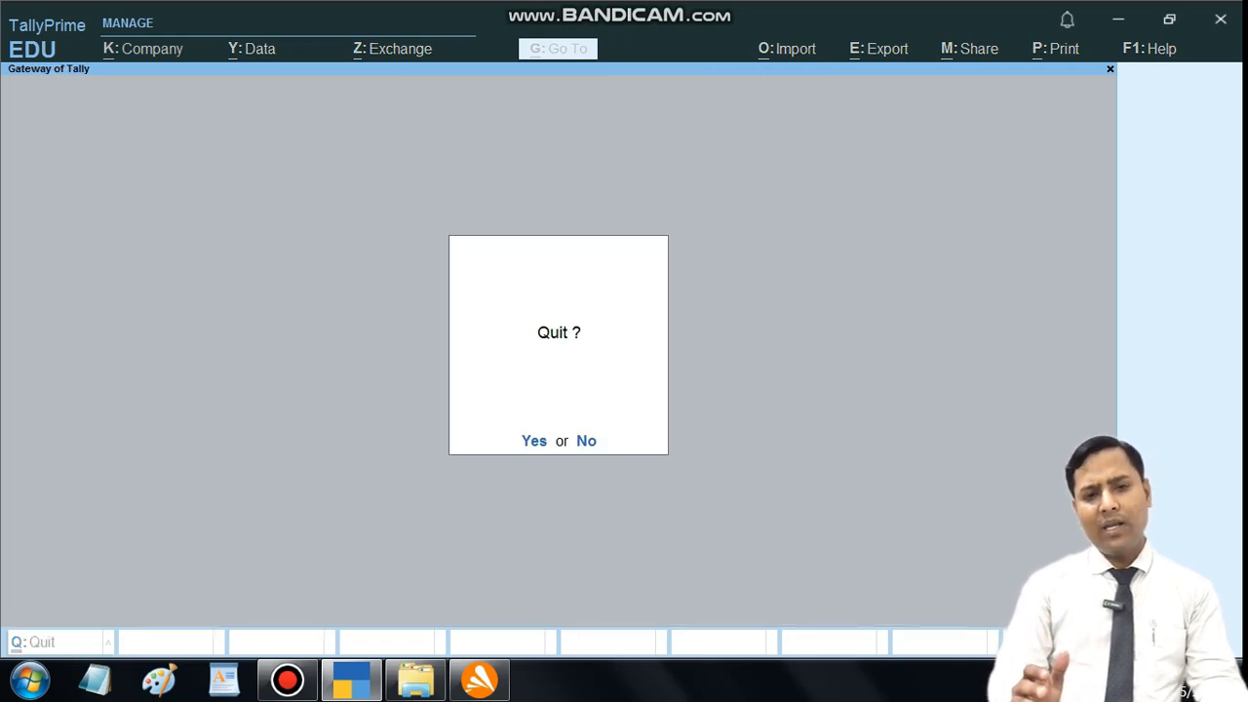
key("Escape")
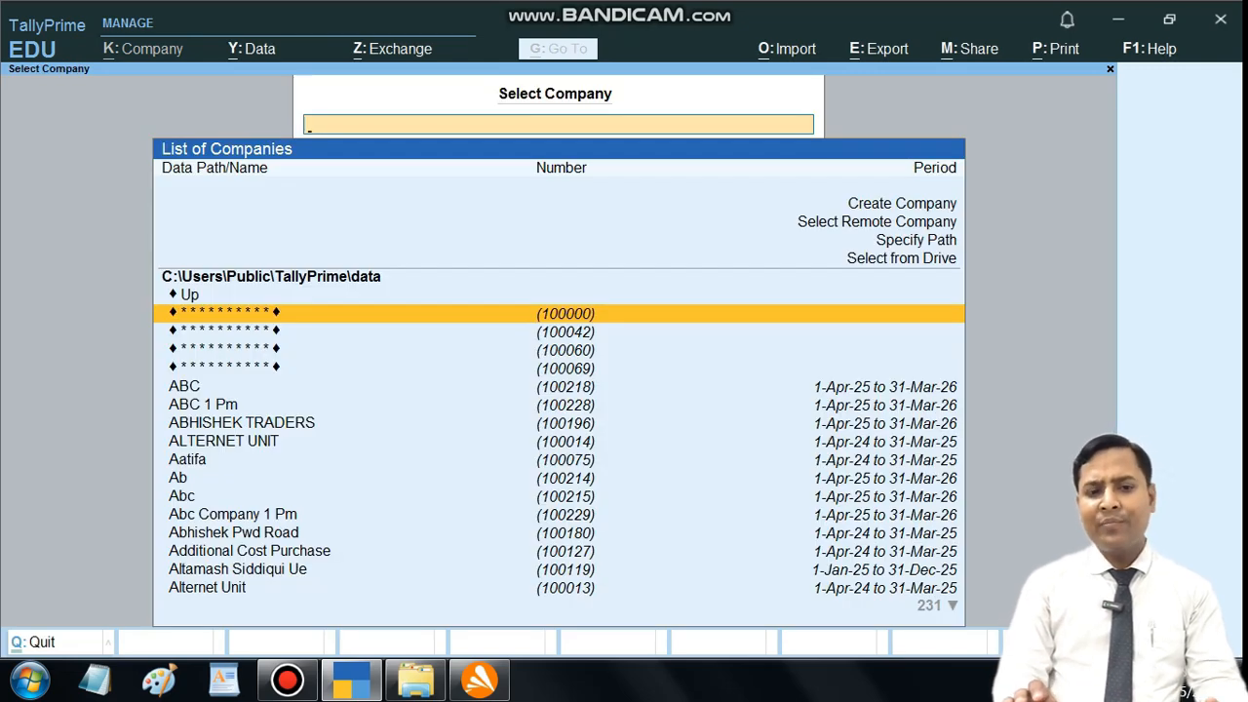
type("gfa digi")
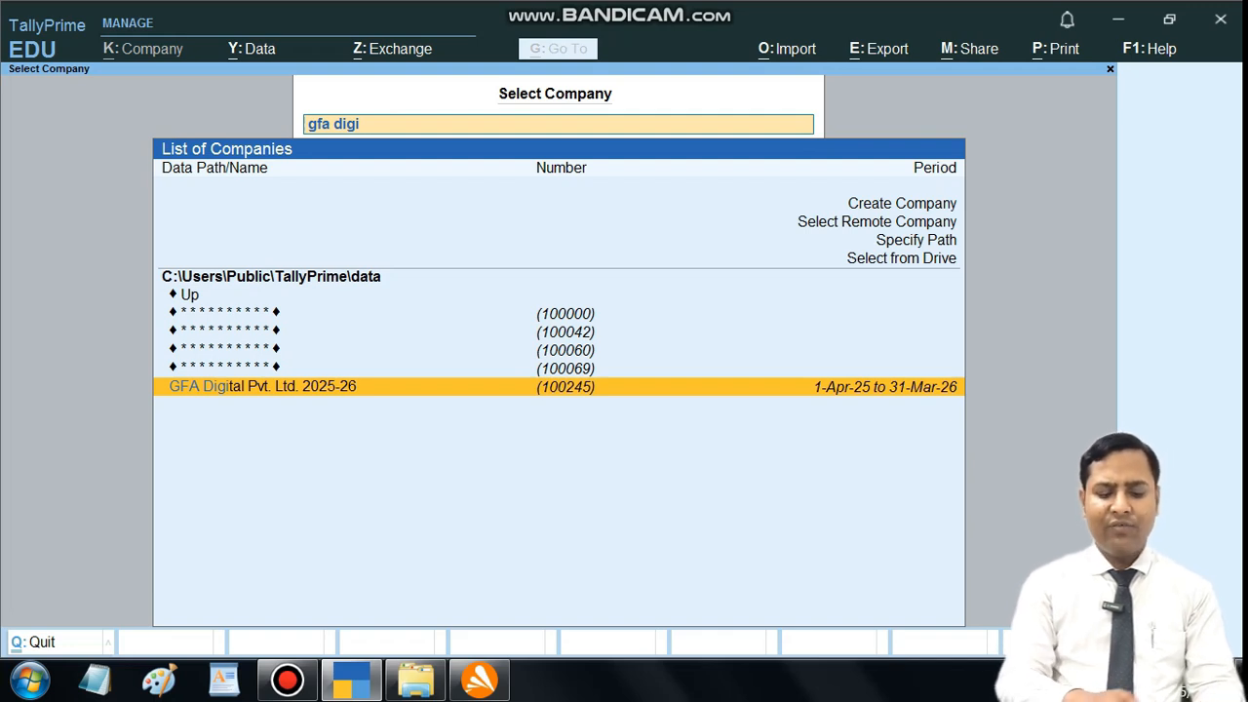
key("Return")
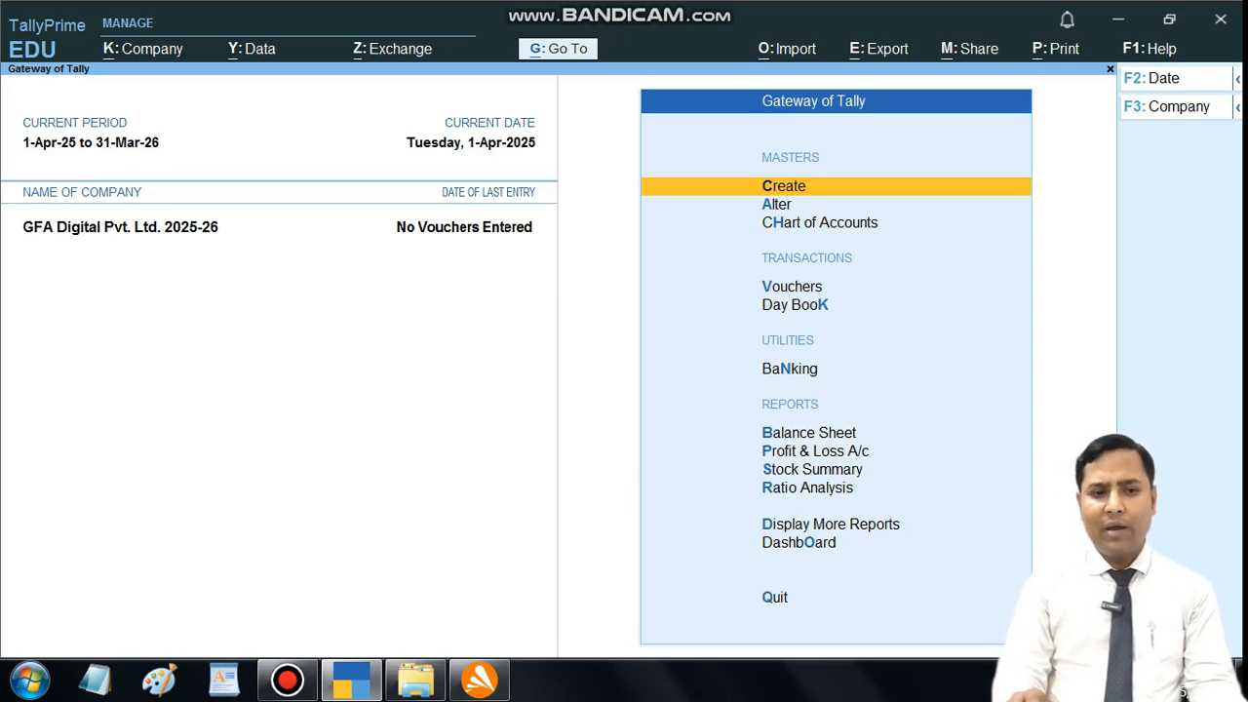
Step: Shut the company GFA Digital Pvt. Ltd. 2025-26
key("alt")
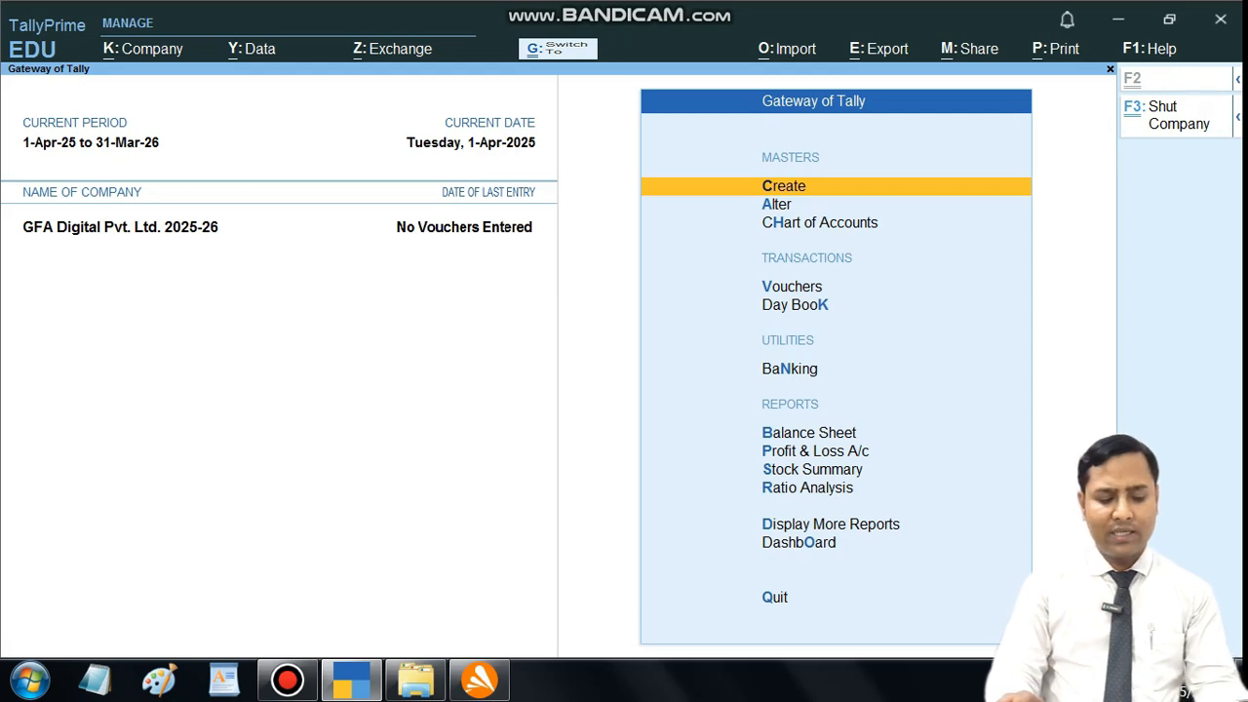
key("alt+F3")
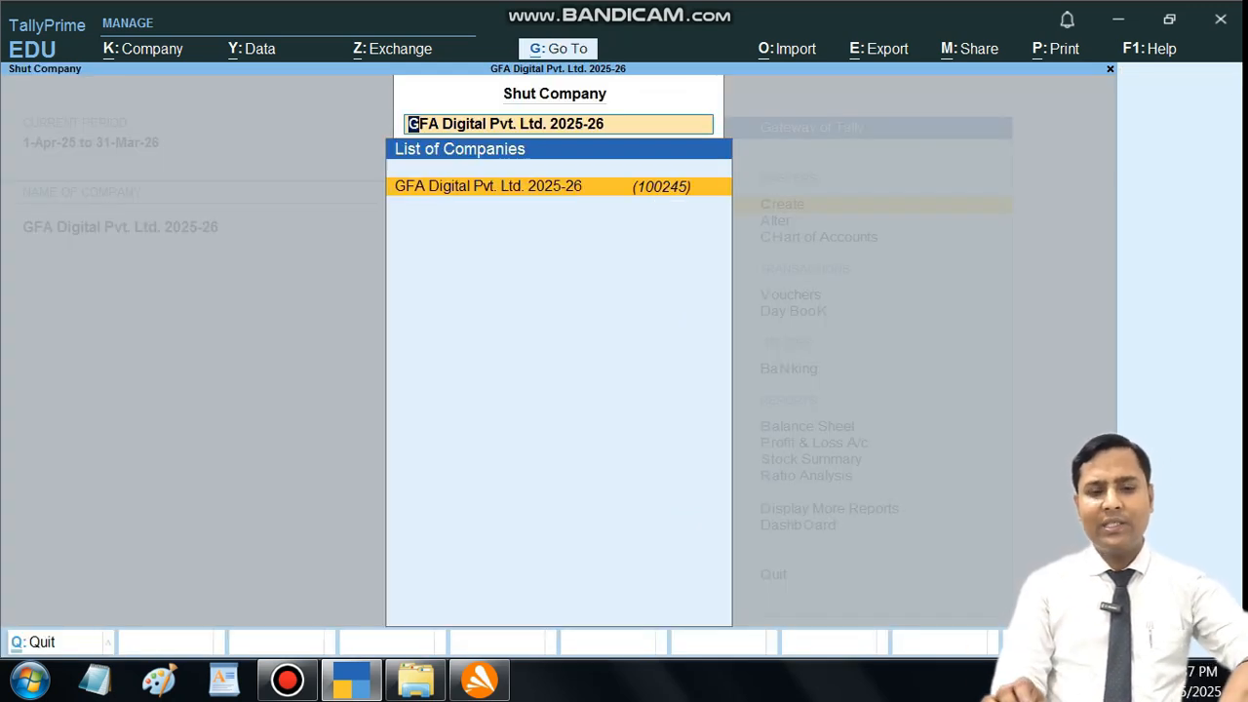
key("Return")
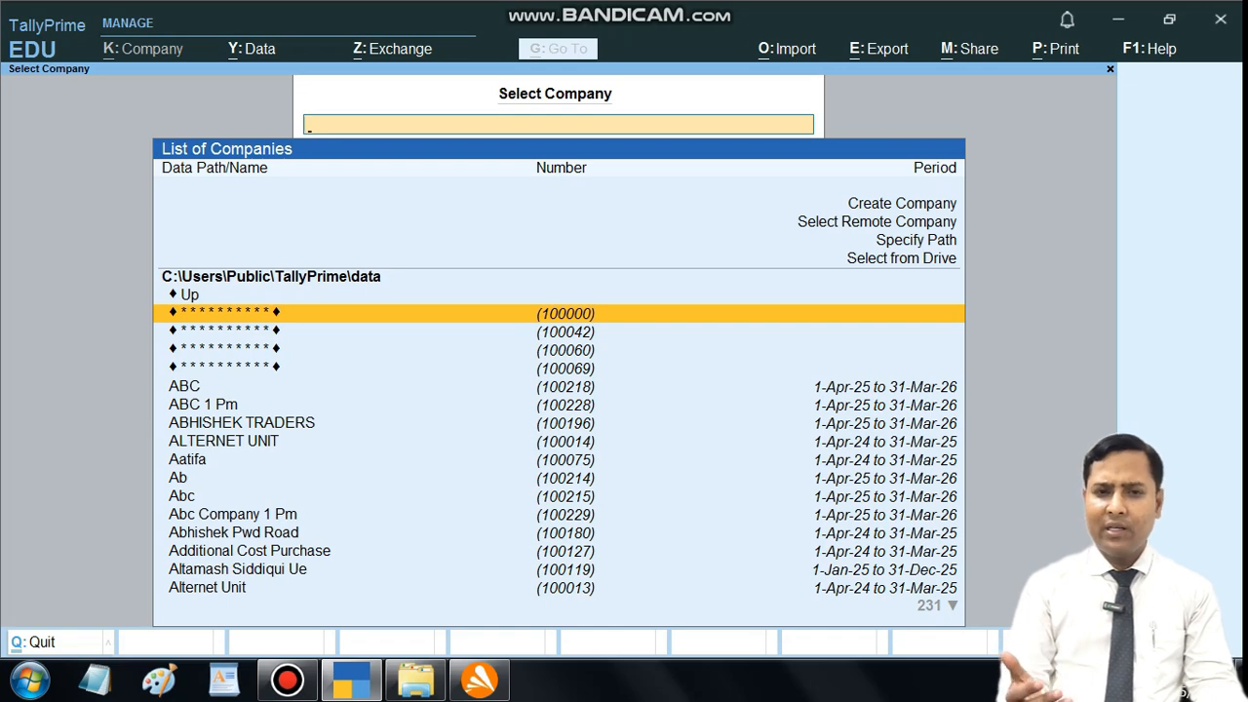
Step: Find GFA Digital Pvt. Ltd. 2025-26 in the company list with "gfa dig" and open it again
type("gfa")
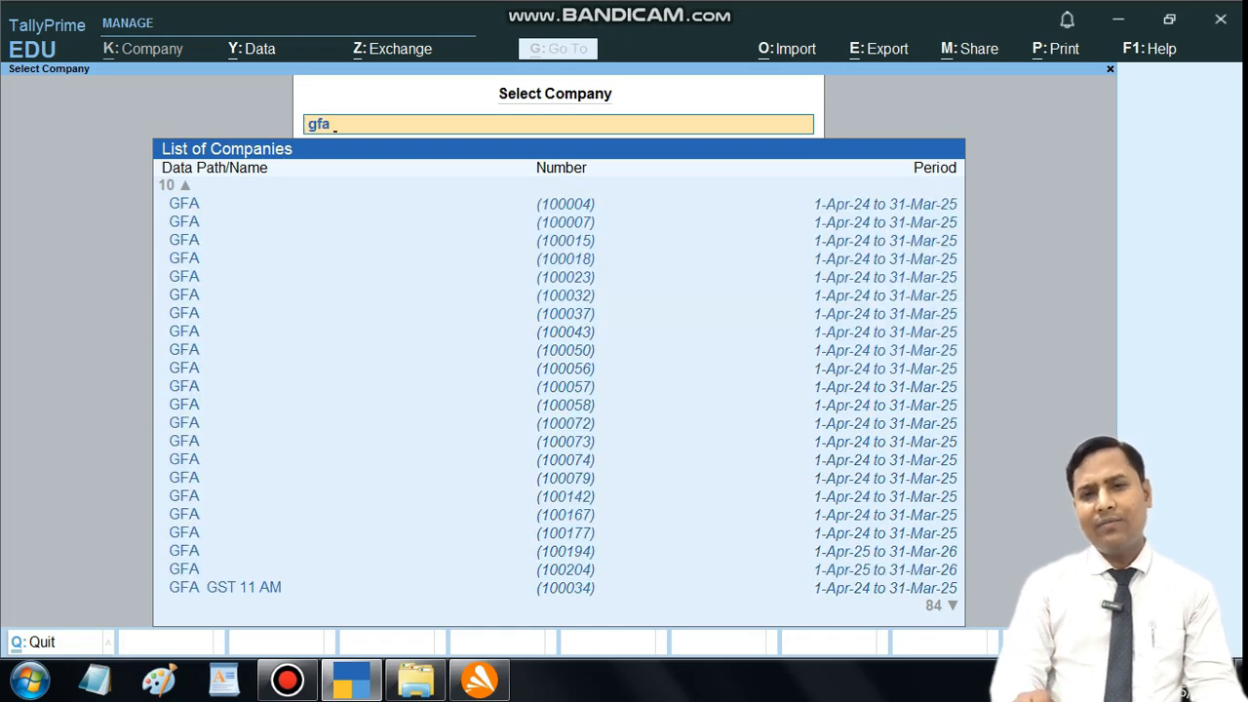
type(" dig")
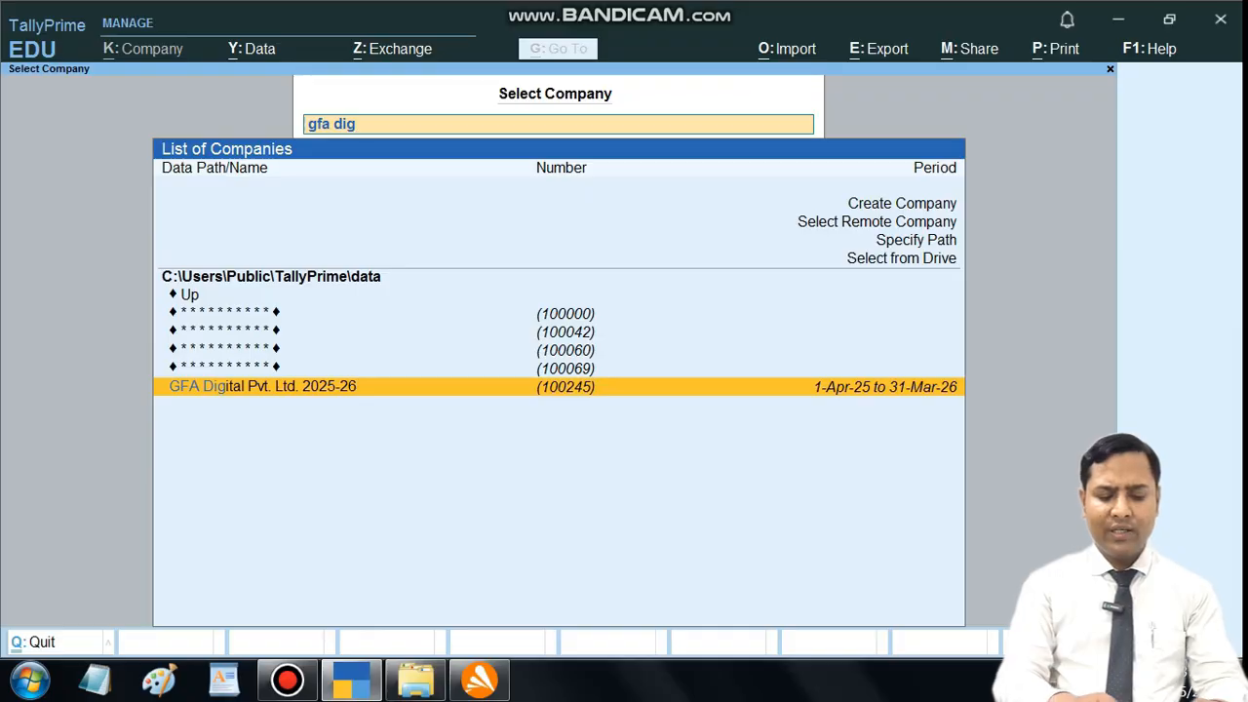
key("Return")
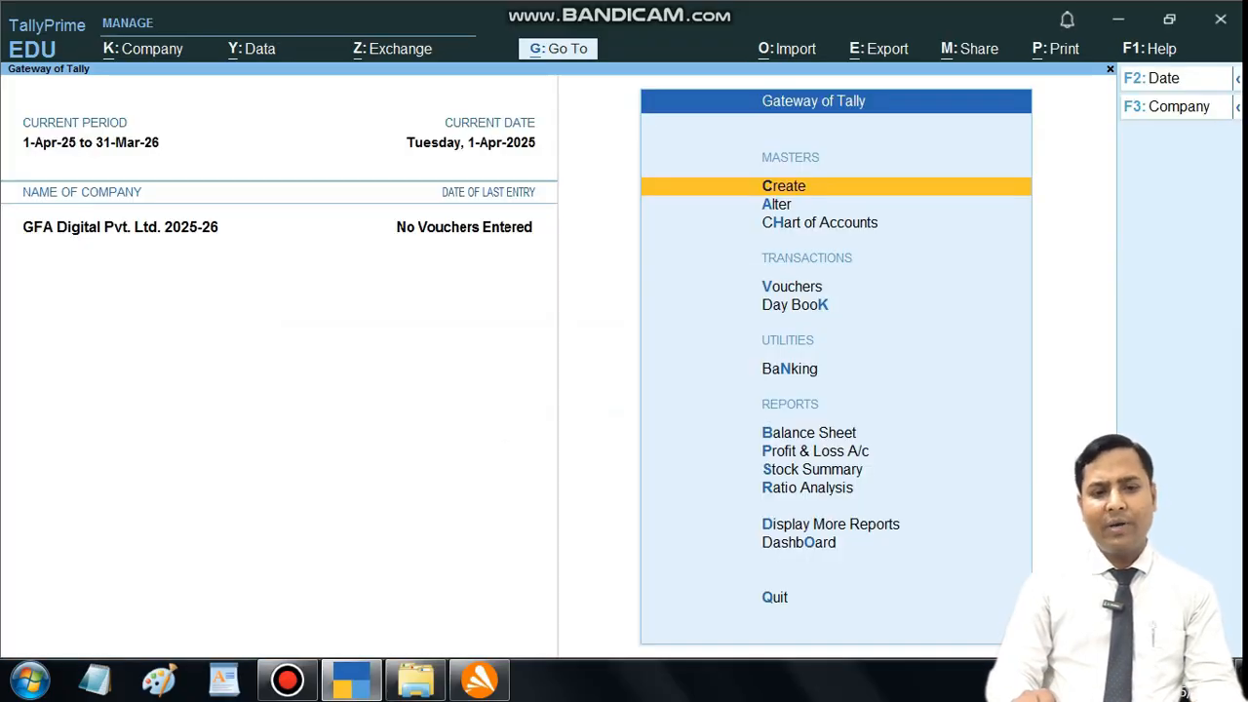